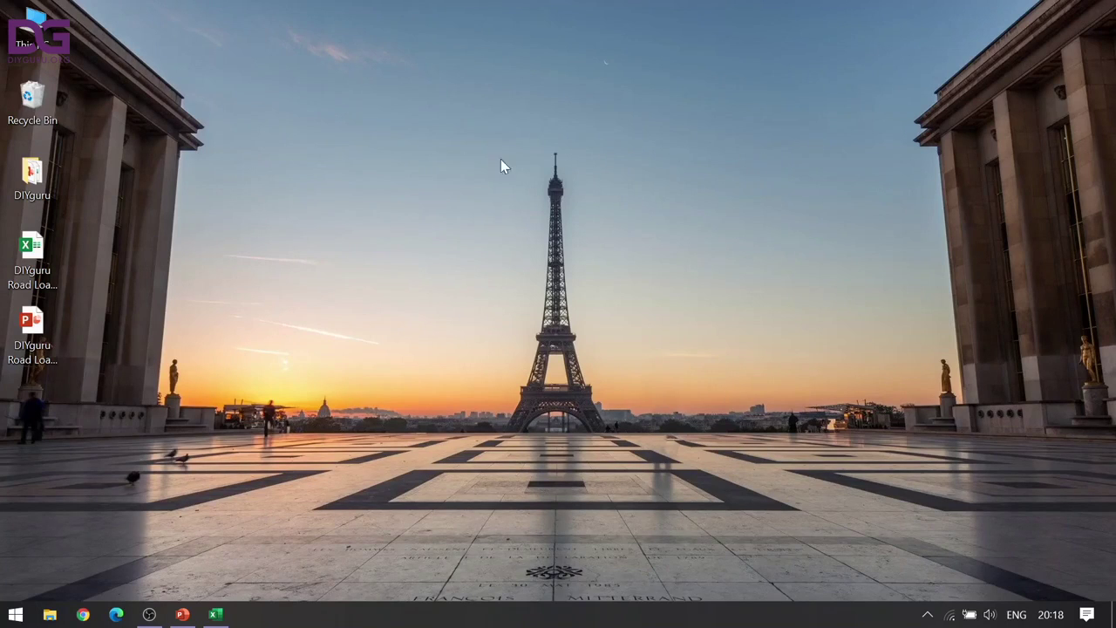
- Open the DIYguru Road Loads Calculation workbook from the desktop in Excel
{"action": "double_click", "coordinate": [31, 262]}
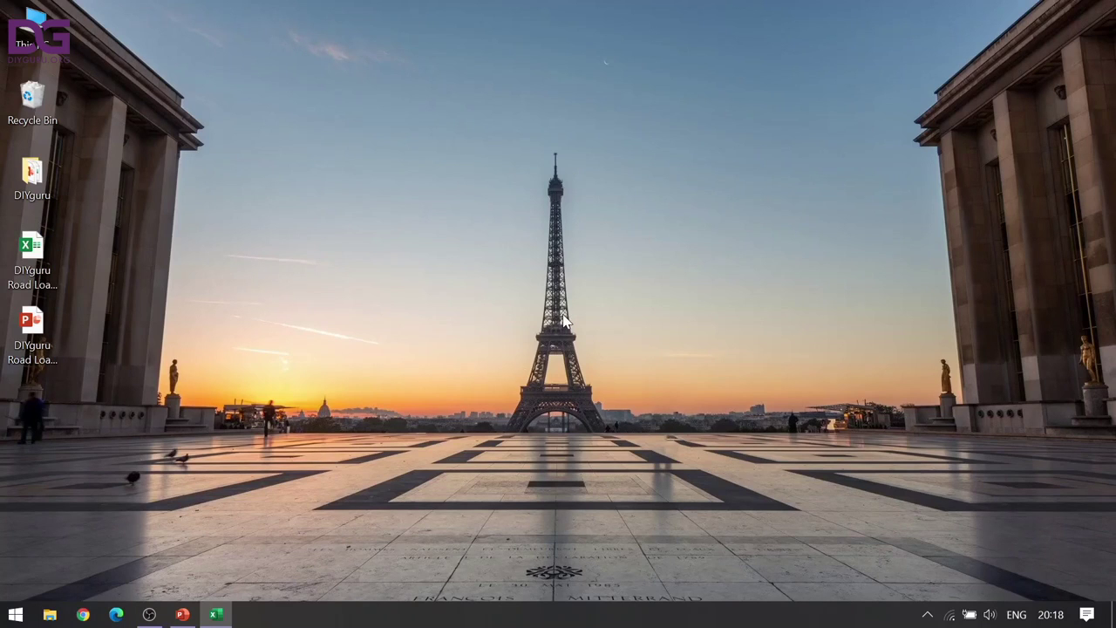
{"action": "scroll", "coordinate": [305, 285], "scroll_direction": "up", "scroll_amount": 1}
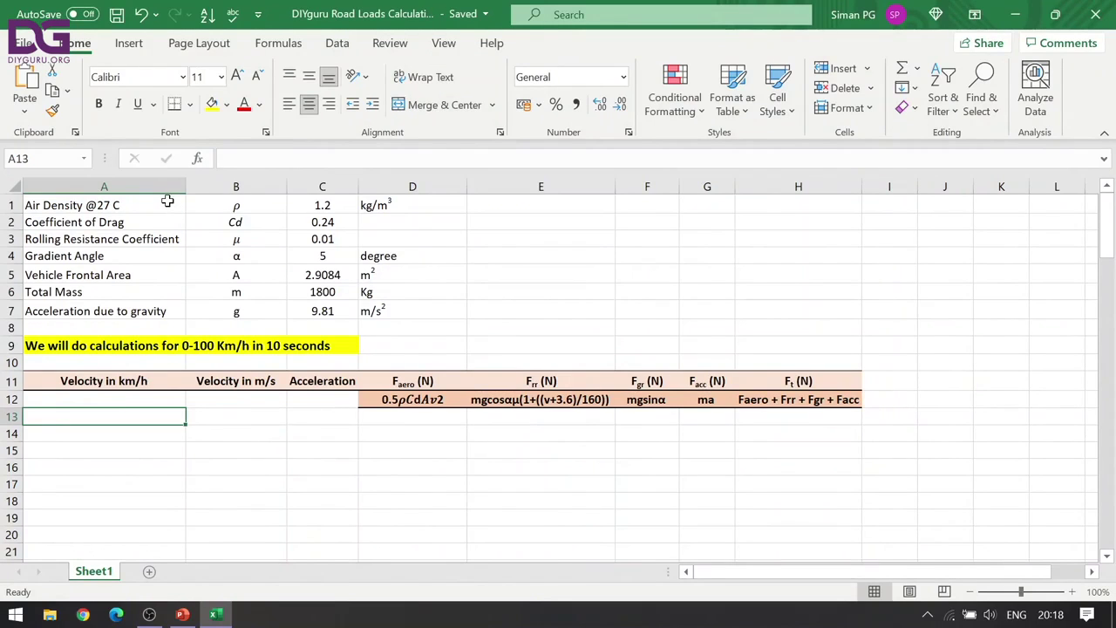
{"action": "left_click", "coordinate": [167, 203]}
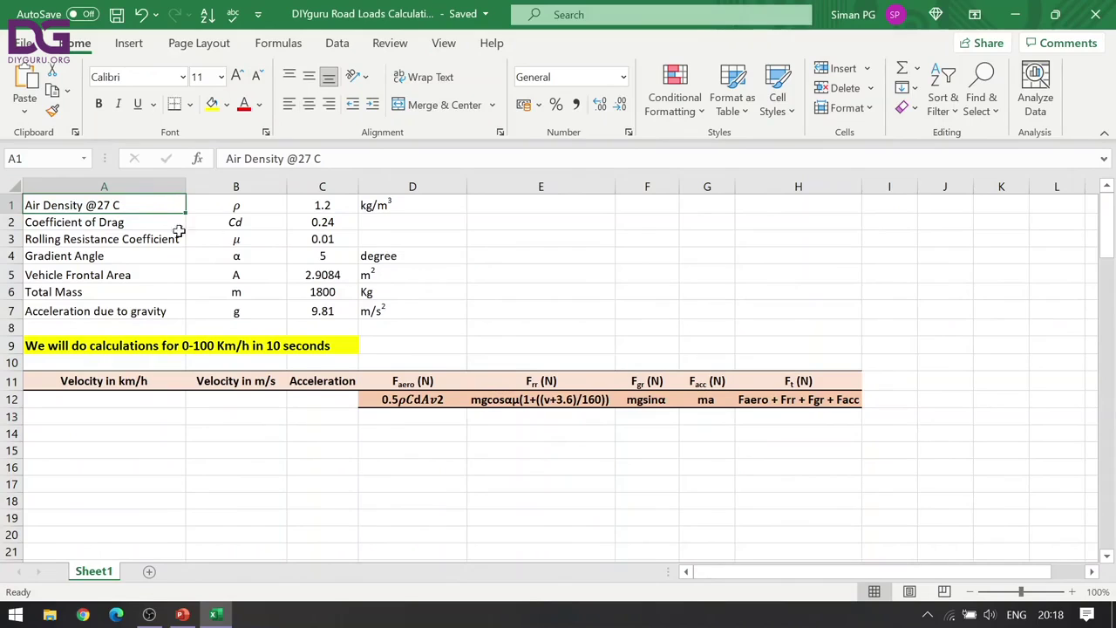
{"action": "left_click", "coordinate": [114, 381]}
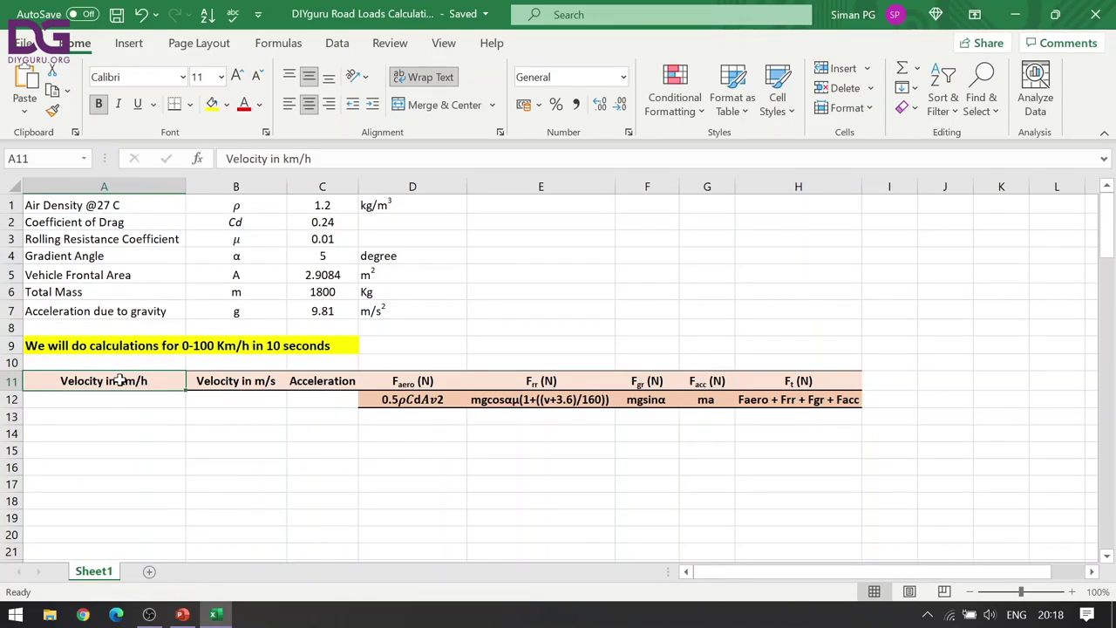
{"action": "key", "text": "Right"}
{"action": "key", "text": "Left"}
{"action": "left_click", "coordinate": [203, 384]}
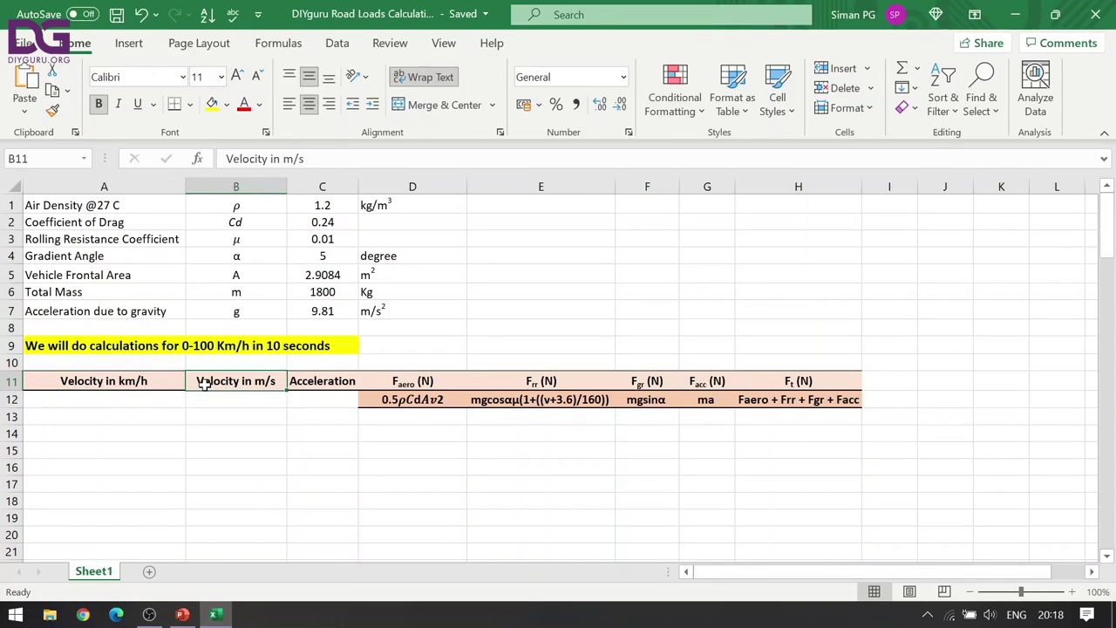
{"action": "left_click", "coordinate": [306, 379]}
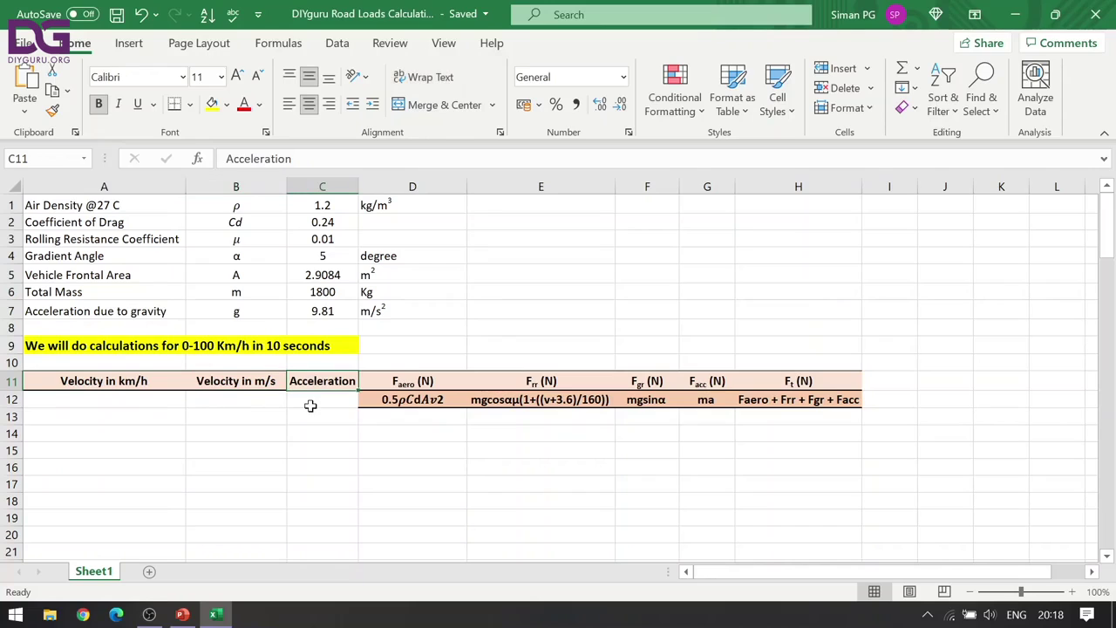
{"action": "left_click_drag", "start_coordinate": [399, 388], "coordinate": [692, 387]}
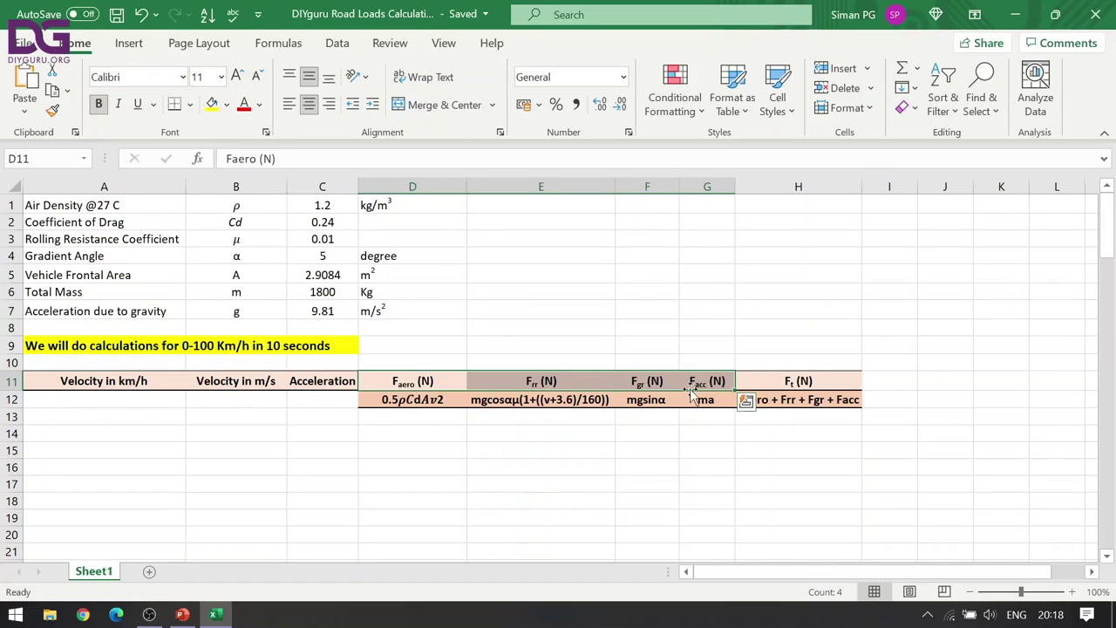
{"action": "left_click", "coordinate": [797, 380]}
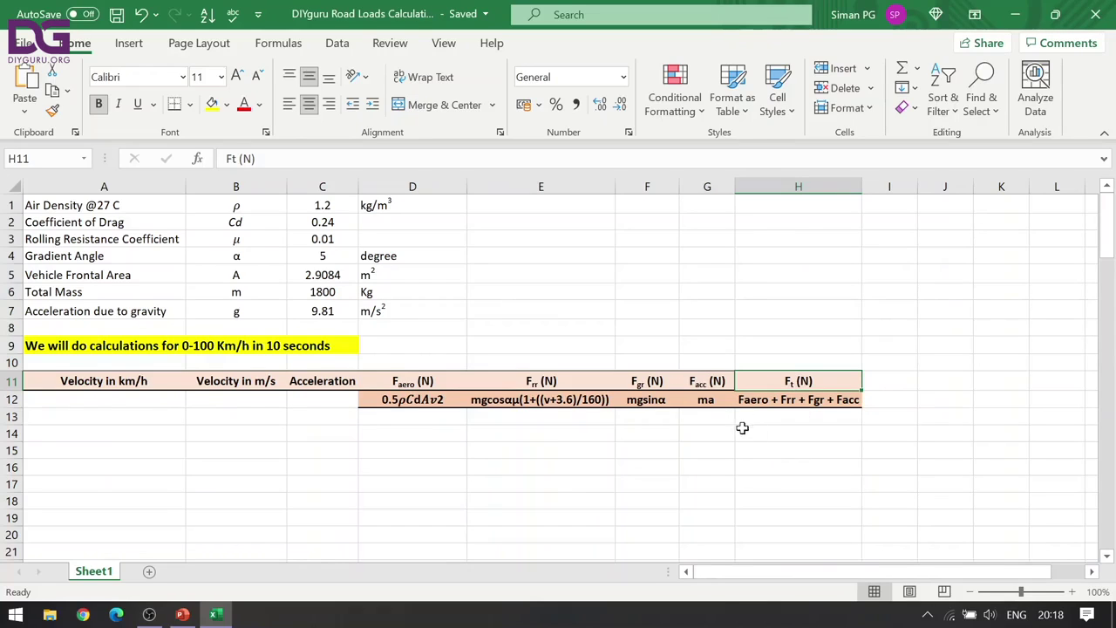
- Enter 0, 1, 2 in A13:A15 and extend the speed series to 100 km/h
{"action": "left_click", "coordinate": [42, 416]}
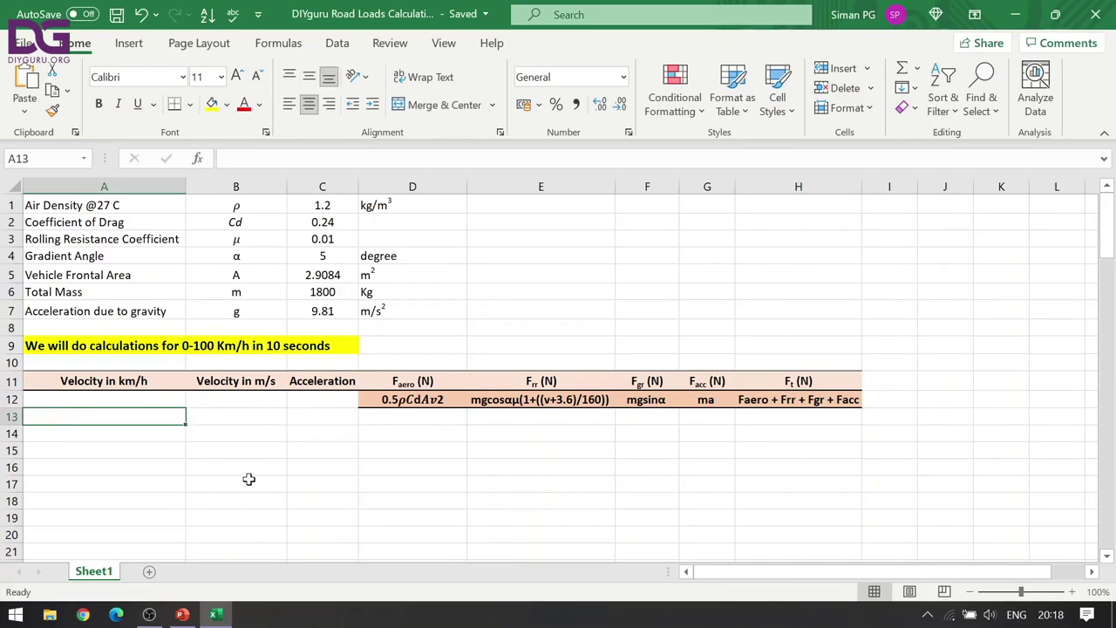
{"action": "type", "text": "0"}
{"action": "key", "text": "Return"}
{"action": "type", "text": "1"}
{"action": "key", "text": "Return"}
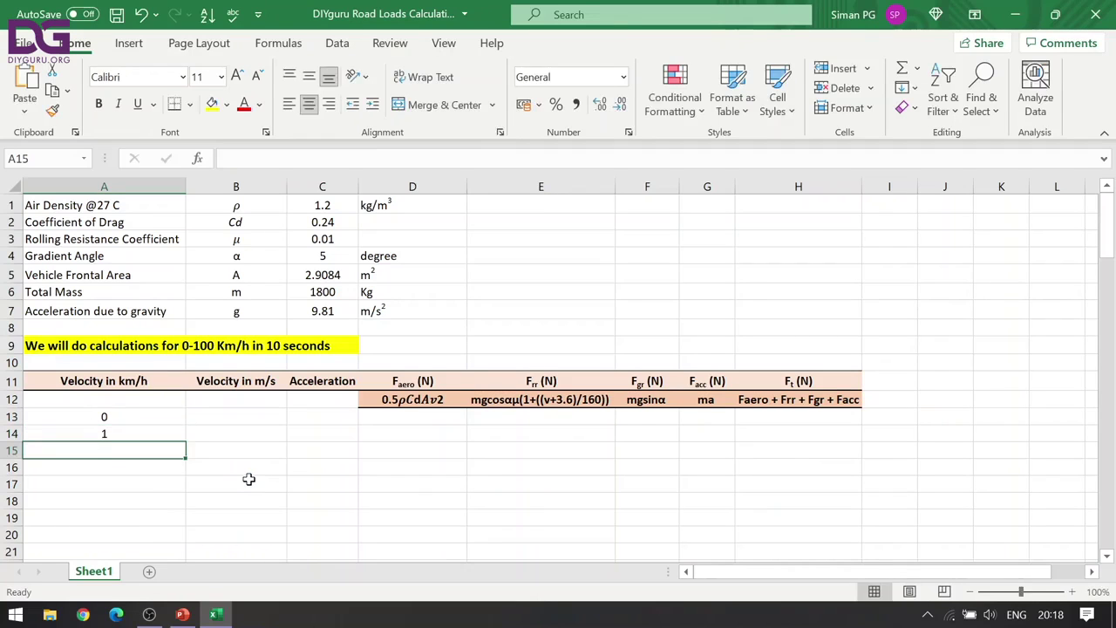
{"action": "type", "text": "2"}
{"action": "key", "text": "Return"}
{"action": "left_click", "coordinate": [171, 420]}
{"action": "left_click_drag", "start_coordinate": [163, 431], "coordinate": [192, 538]}
{"action": "scroll", "coordinate": [244, 389], "scroll_direction": "up", "scroll_amount": 5}
{"action": "scroll", "coordinate": [245, 389], "scroll_direction": "up", "scroll_amount": 20}
{"action": "left_click", "coordinate": [216, 411]}
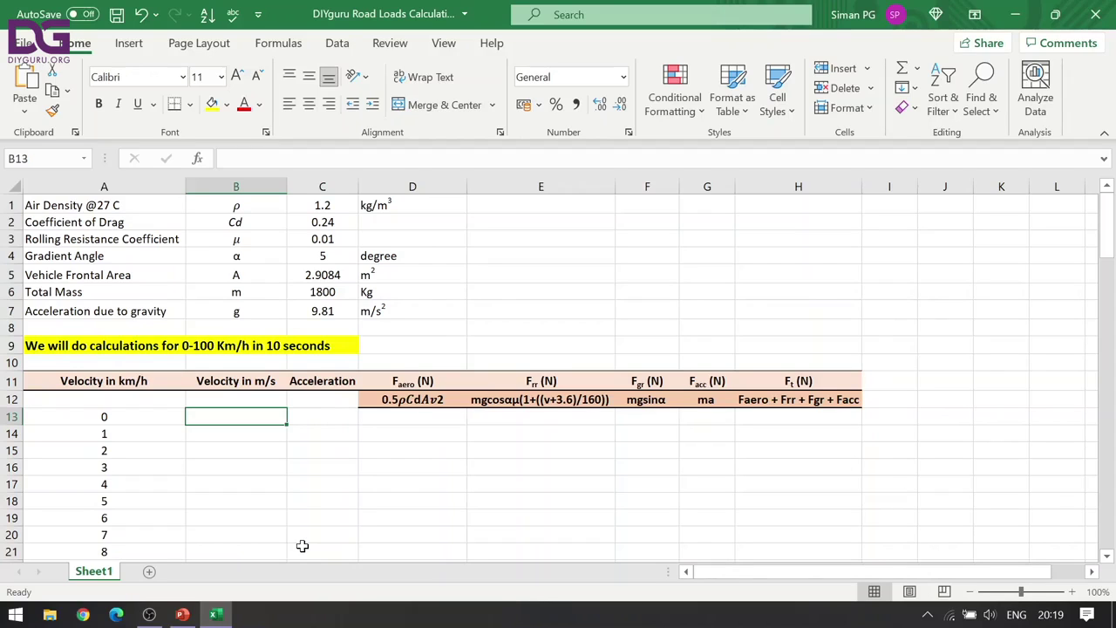
- Enter =A13*5/18 in B13 and fill it down all 101 speed rows
{"action": "type", "text": "="}
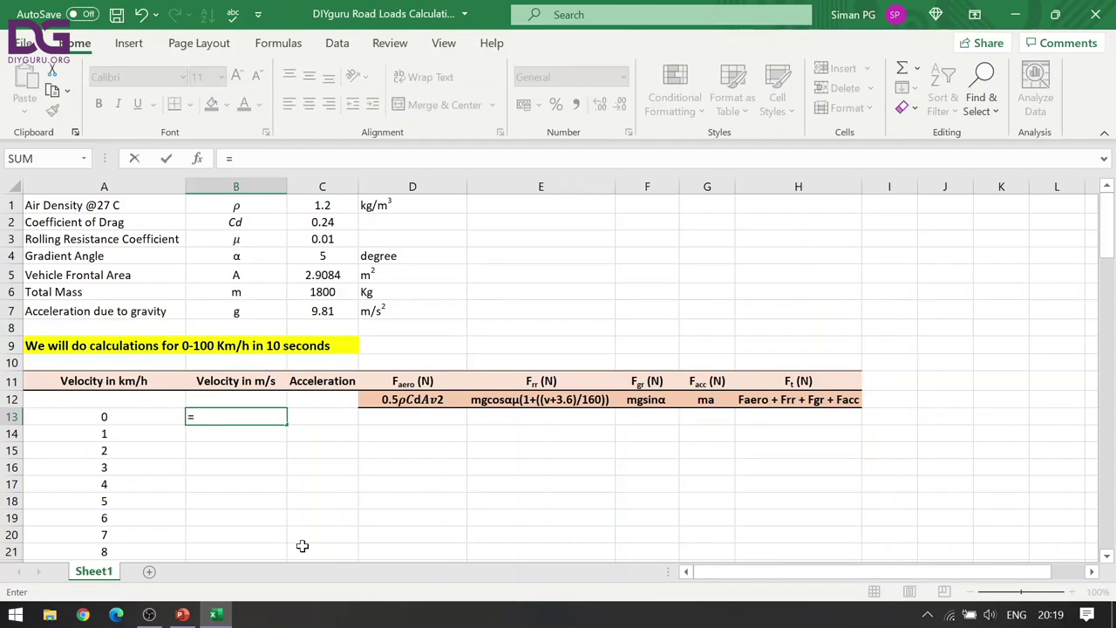
{"action": "left_click", "coordinate": [161, 417]}
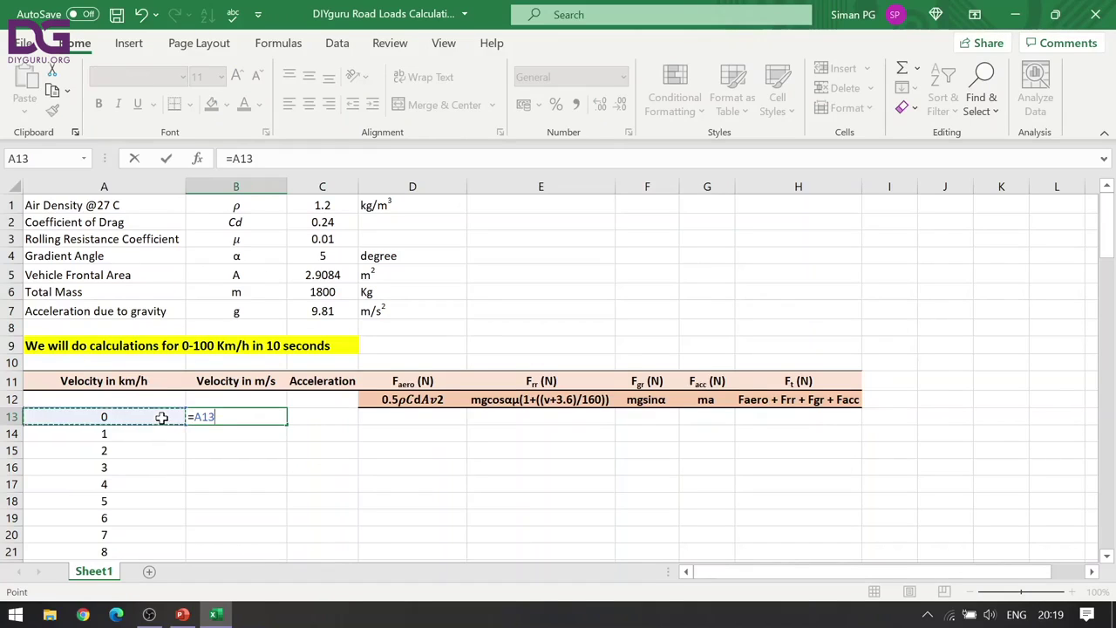
{"action": "type", "text": "*"}
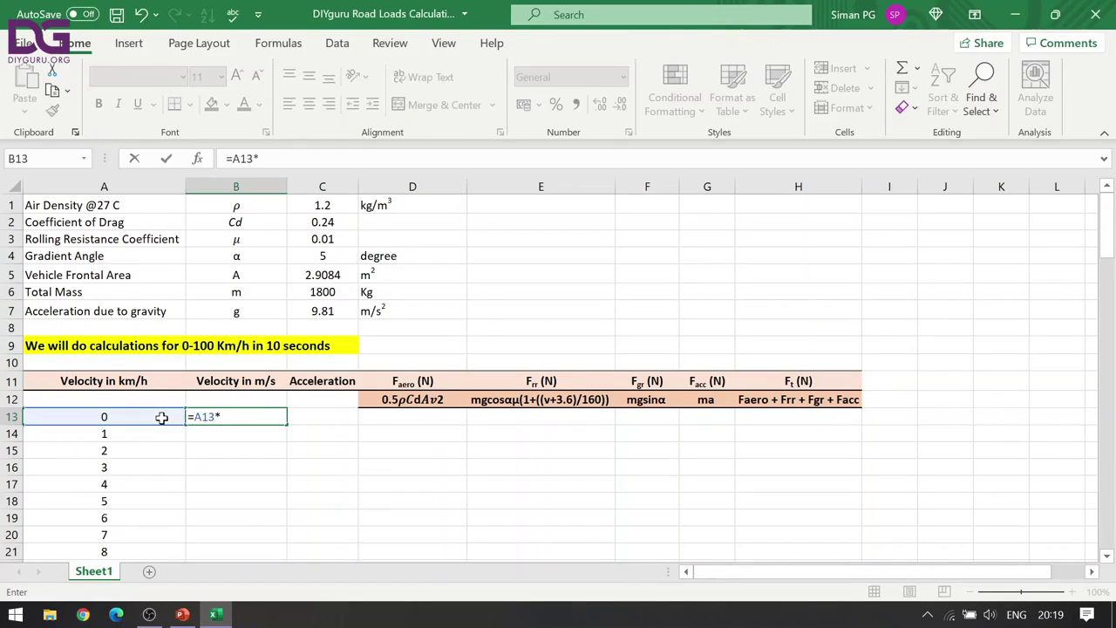
{"action": "type", "text": "5/18"}
{"action": "key", "text": "Return"}
{"action": "left_click", "coordinate": [280, 417]}
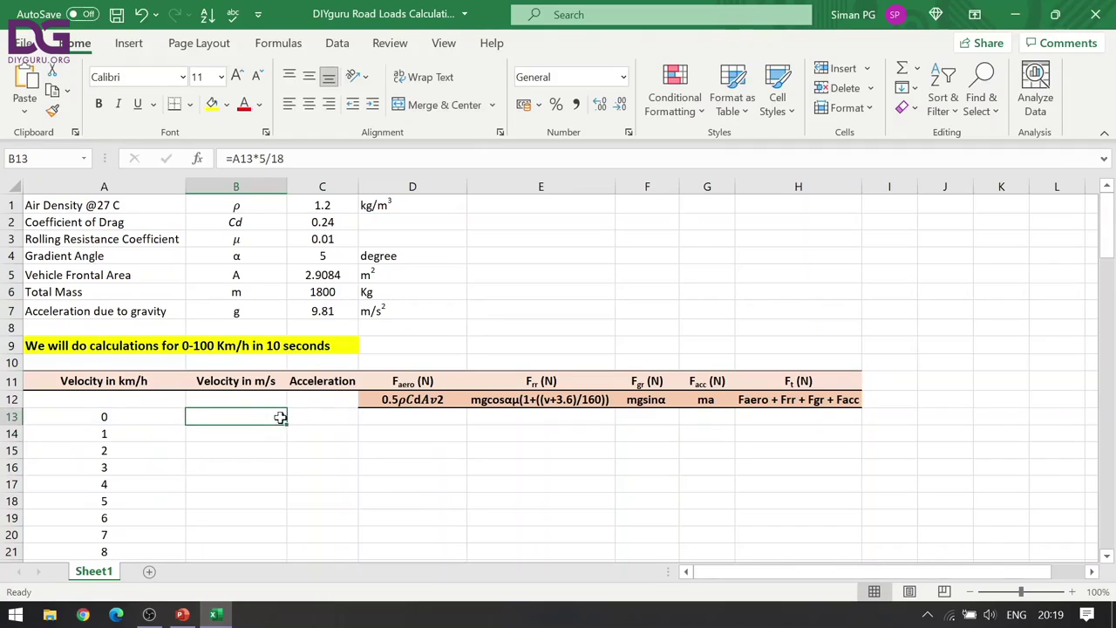
{"action": "double_click", "coordinate": [280, 418]}
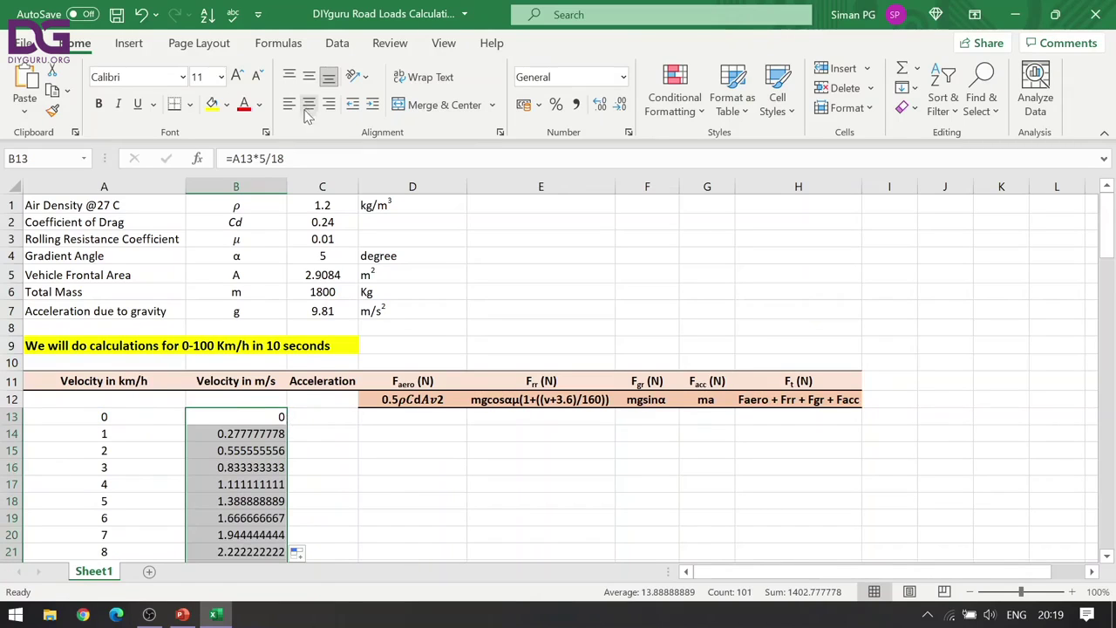
{"action": "scroll", "coordinate": [296, 400], "scroll_direction": "down", "scroll_amount": 20}
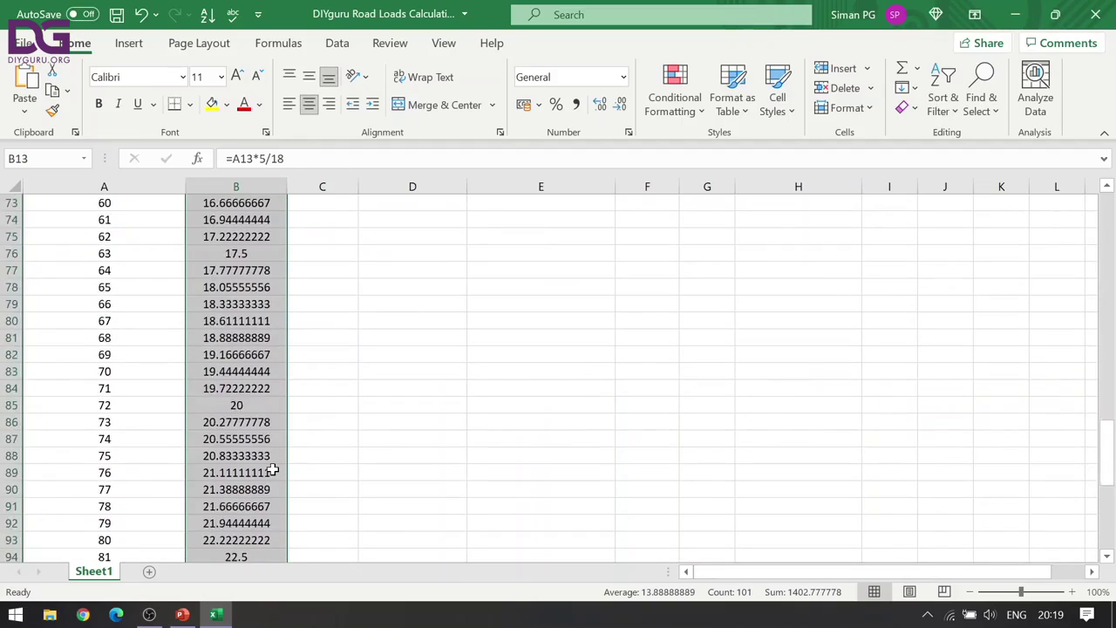
{"action": "scroll", "coordinate": [273, 471], "scroll_direction": "down", "scroll_amount": 8}
{"action": "scroll", "coordinate": [273, 473], "scroll_direction": "up", "scroll_amount": 13}
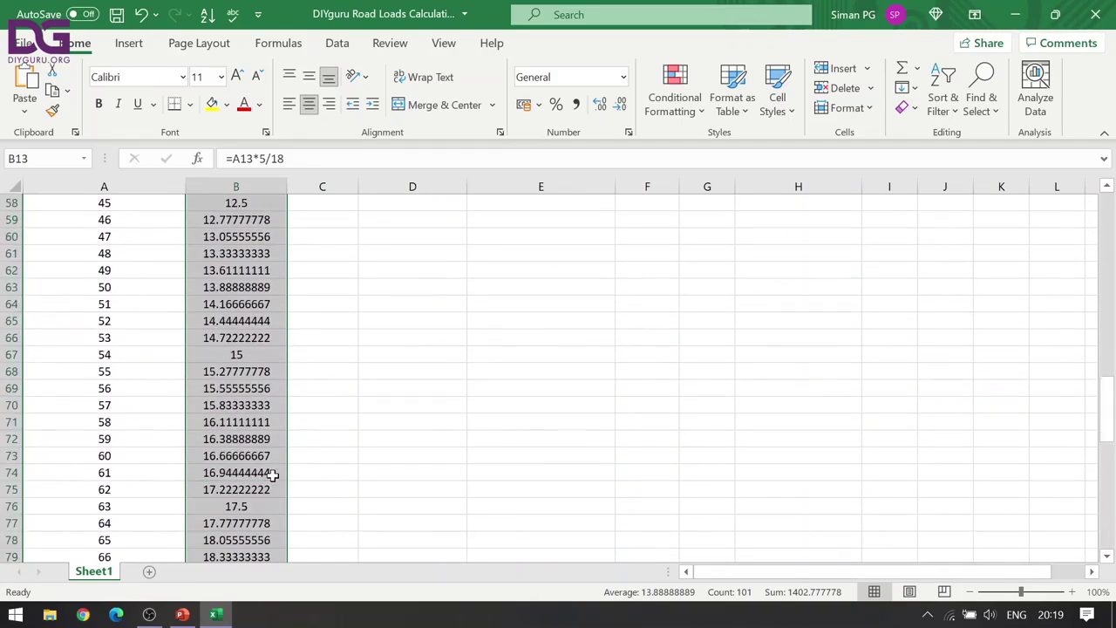
{"action": "scroll", "coordinate": [272, 473], "scroll_direction": "up", "scroll_amount": 19}
{"action": "left_click", "coordinate": [301, 416]}
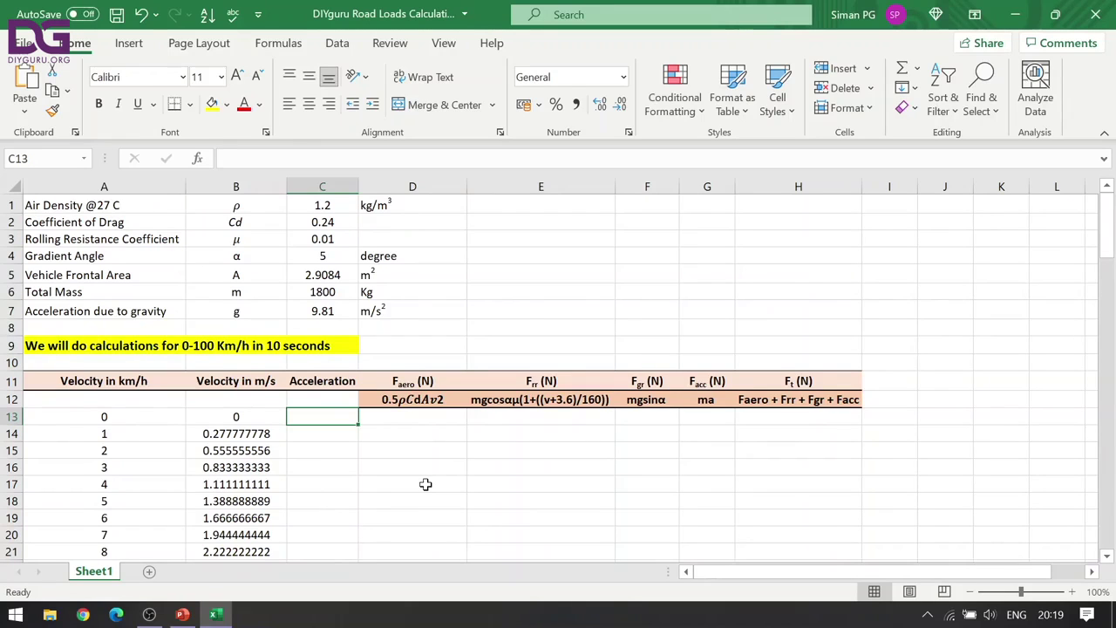
- Put 2.77778 in C13, fill it down every speed row, and centre the values
{"action": "type", "text": "2.7777"}
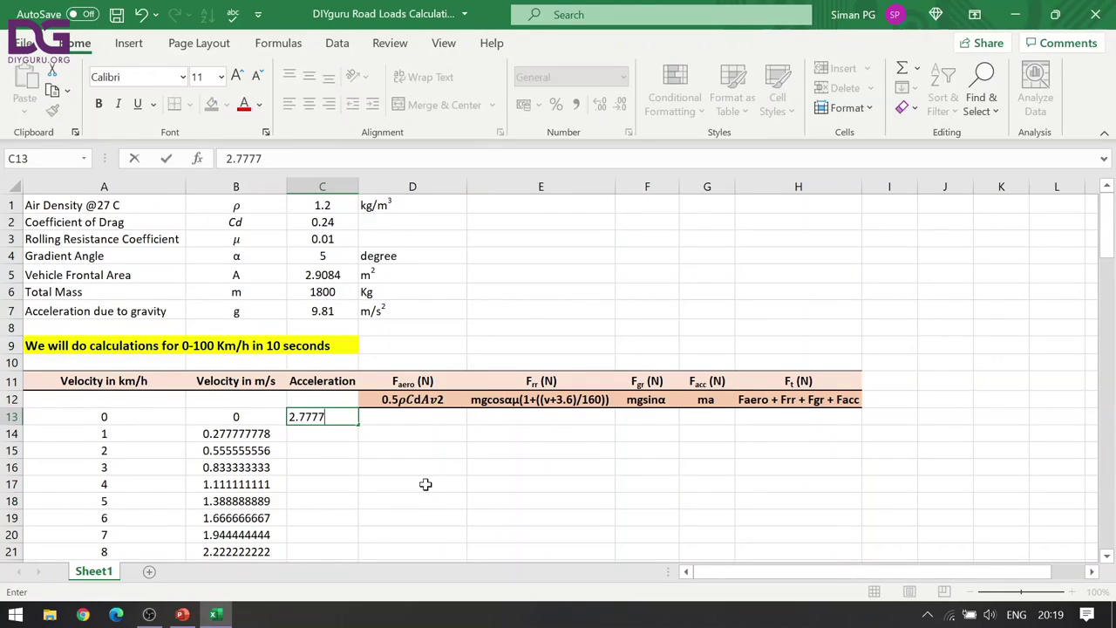
{"action": "type", "text": "8"}
{"action": "key", "text": "Return"}
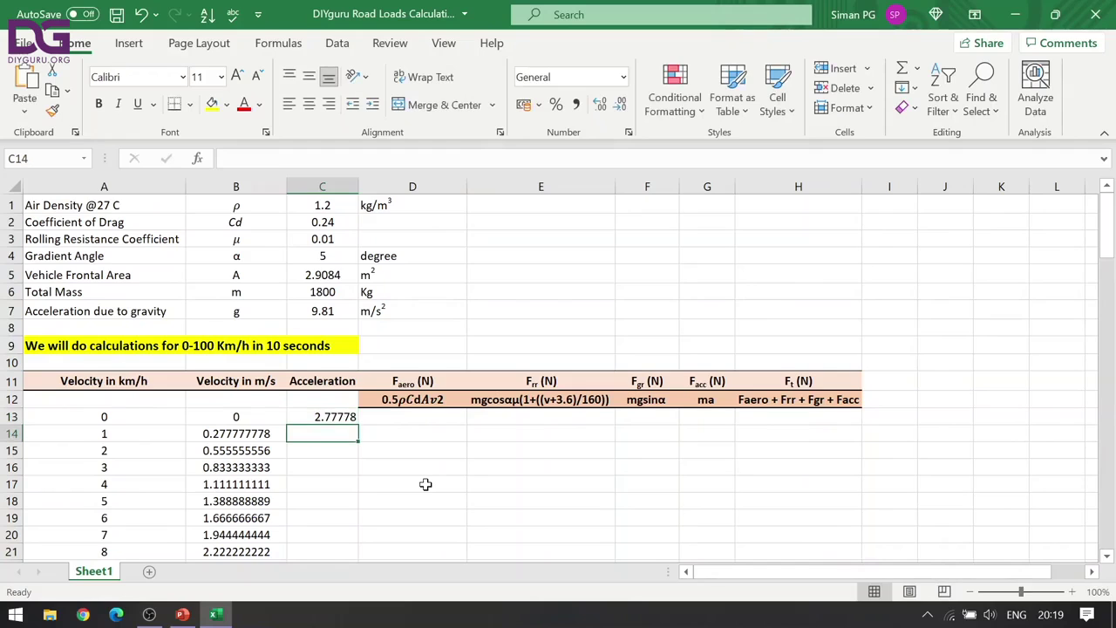
{"action": "left_click", "coordinate": [340, 422]}
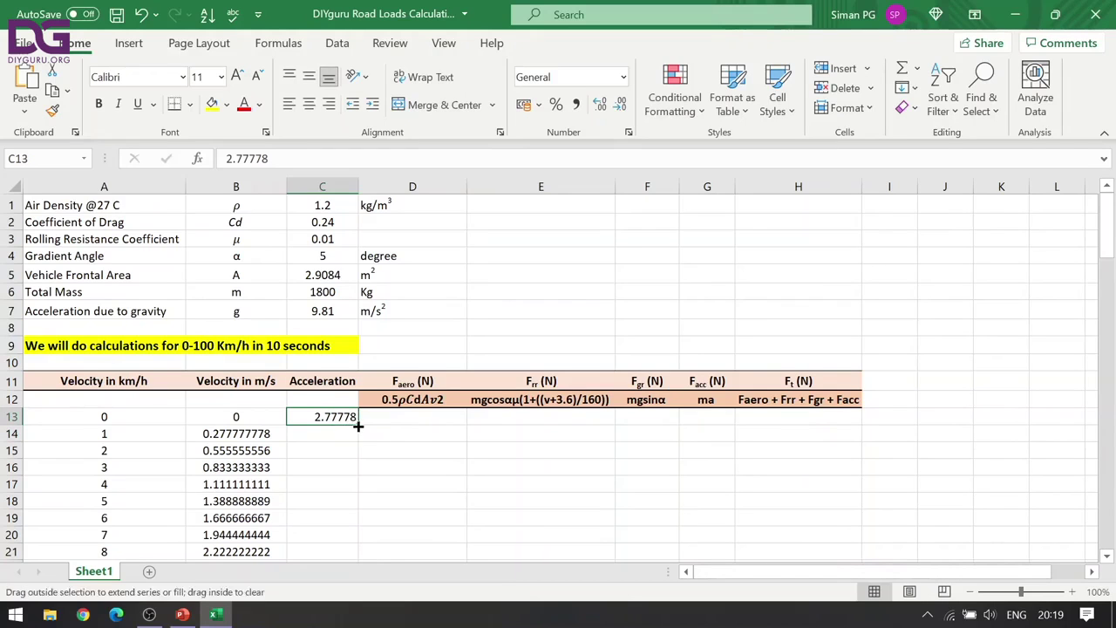
{"action": "double_click", "coordinate": [356, 426]}
{"action": "left_click", "coordinate": [309, 104]}
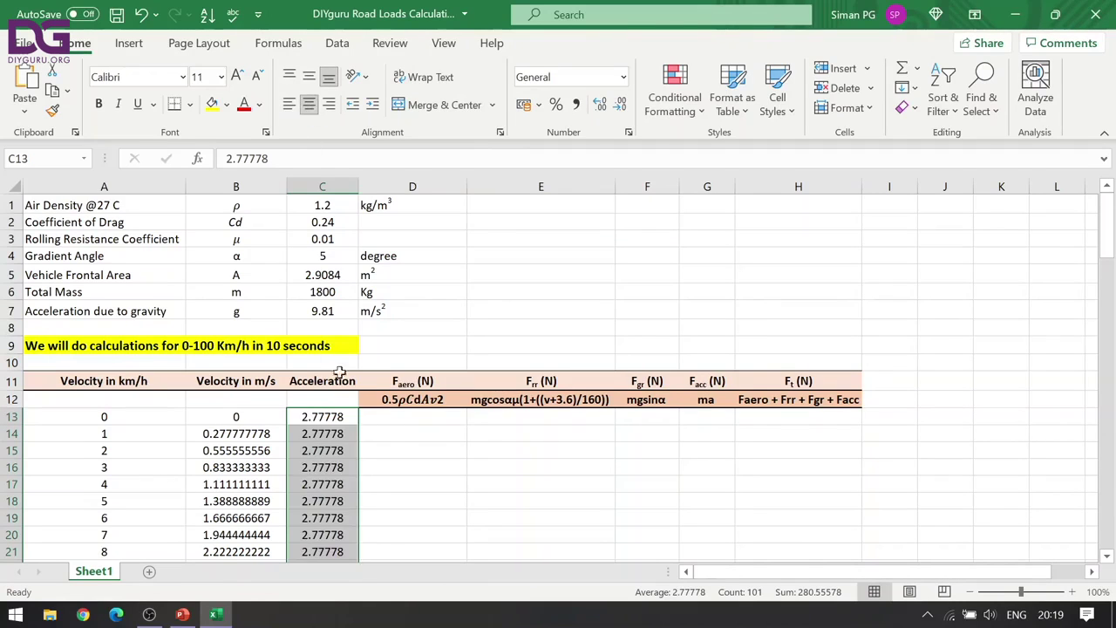
{"action": "left_click", "coordinate": [395, 415]}
{"action": "scroll", "coordinate": [444, 388], "scroll_direction": "down", "scroll_amount": 2}
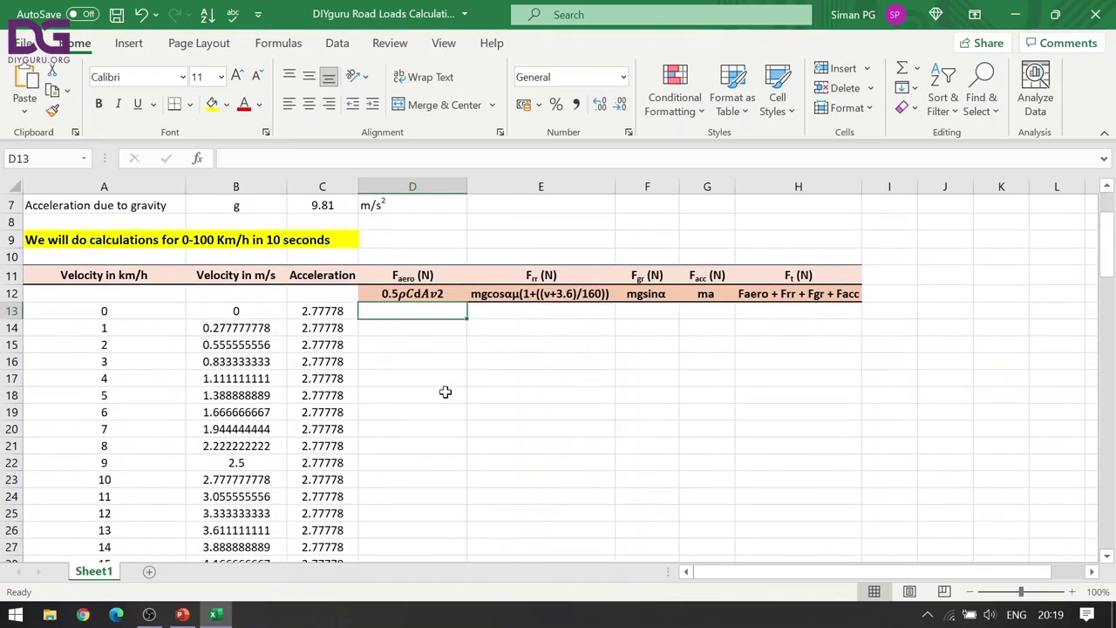
{"action": "scroll", "coordinate": [445, 392], "scroll_direction": "up", "scroll_amount": 2}
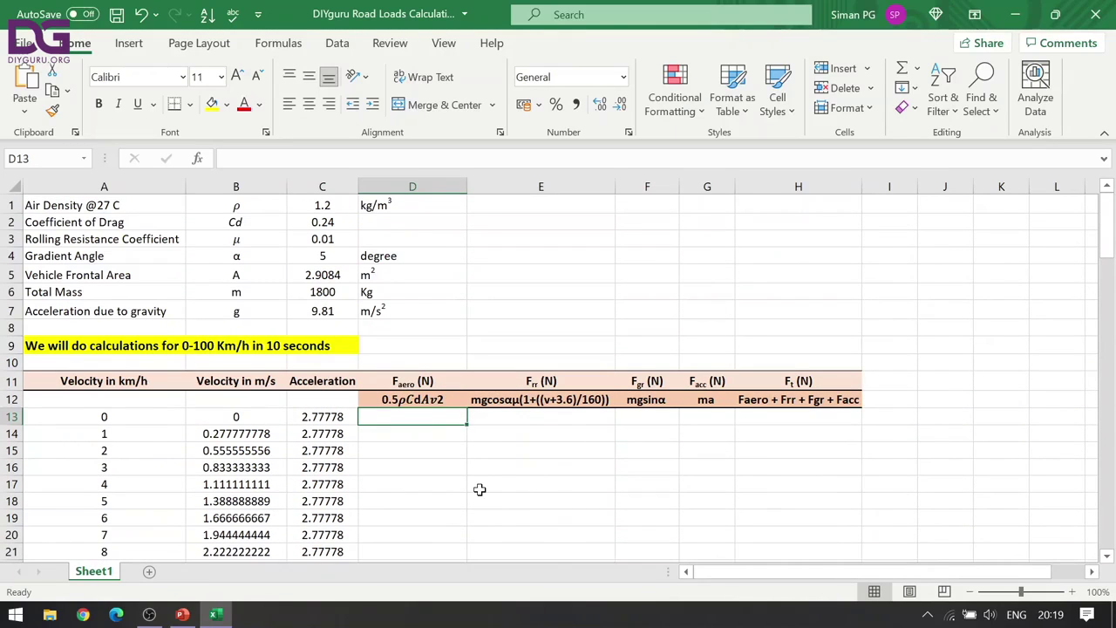
- Enter the aero drag formula =0.5*$C$1*$C$2*$C$5*B13^2 in D13
{"action": "type", "text": "=0.5*"}
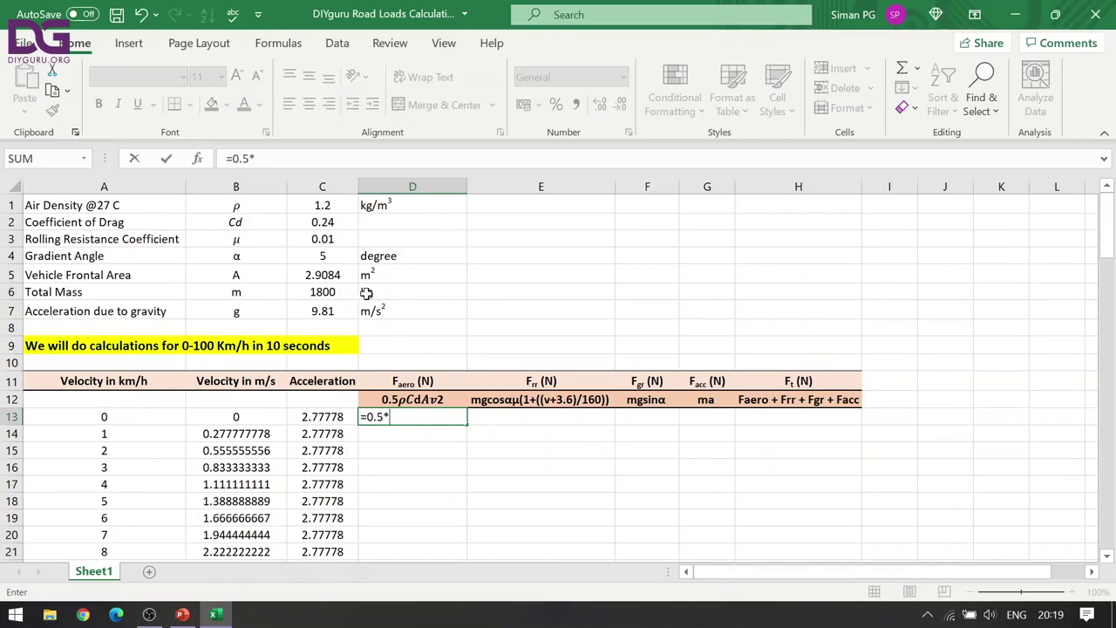
{"action": "left_click", "coordinate": [322, 204]}
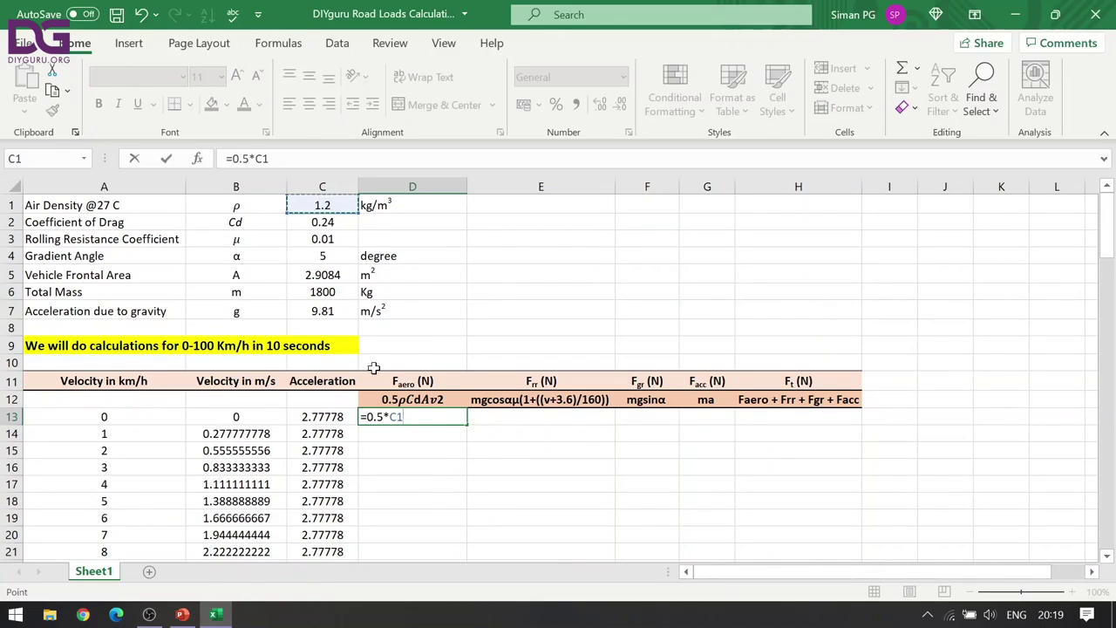
{"action": "key", "text": "F4"}
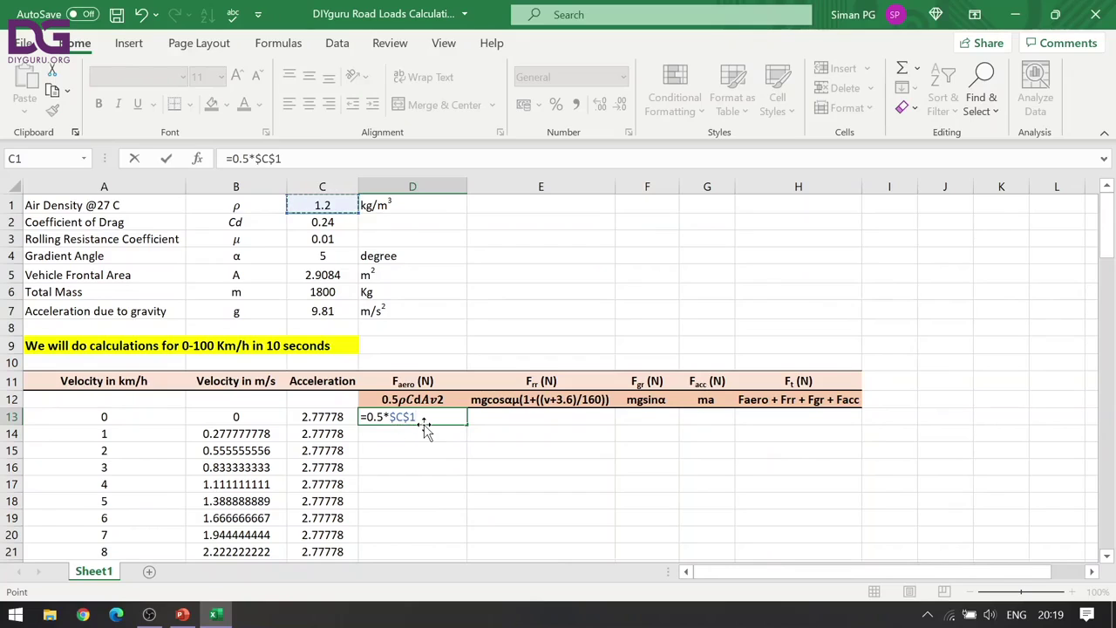
{"action": "type", "text": "*"}
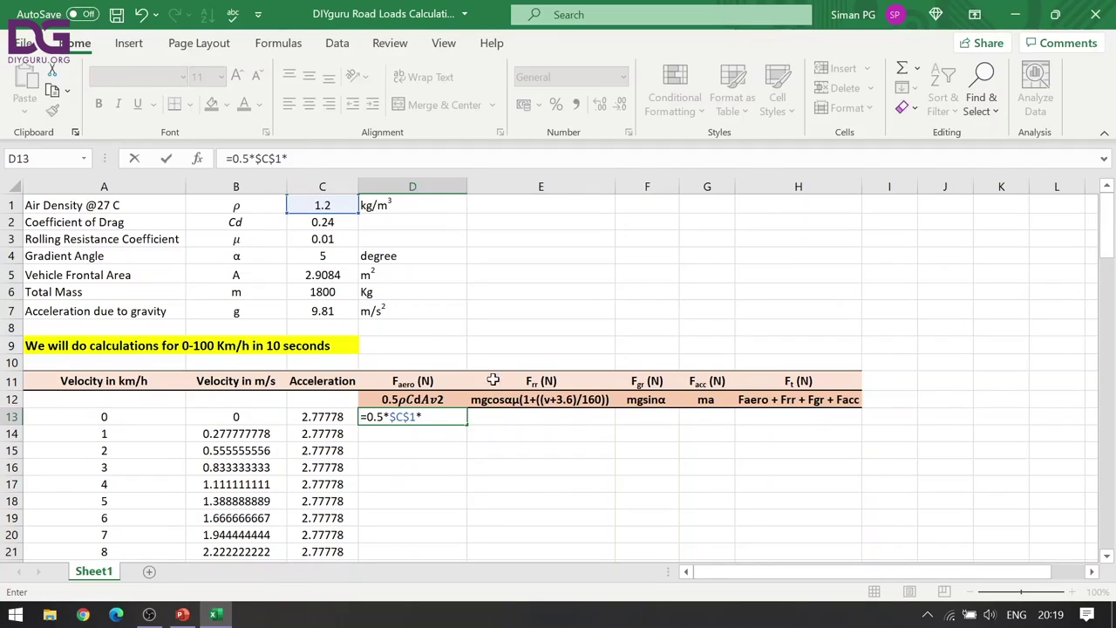
{"action": "left_click", "coordinate": [327, 224]}
{"action": "key", "text": "F4"}
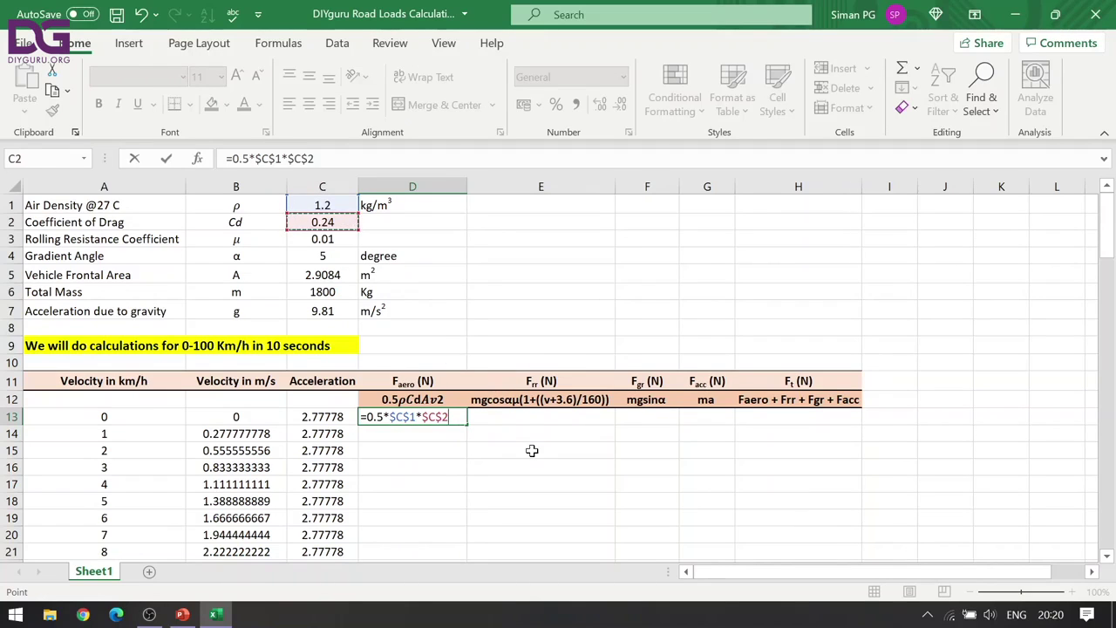
{"action": "type", "text": "*"}
{"action": "left_click", "coordinate": [301, 275]}
{"action": "key", "text": "F4"}
{"action": "type", "text": "*"}
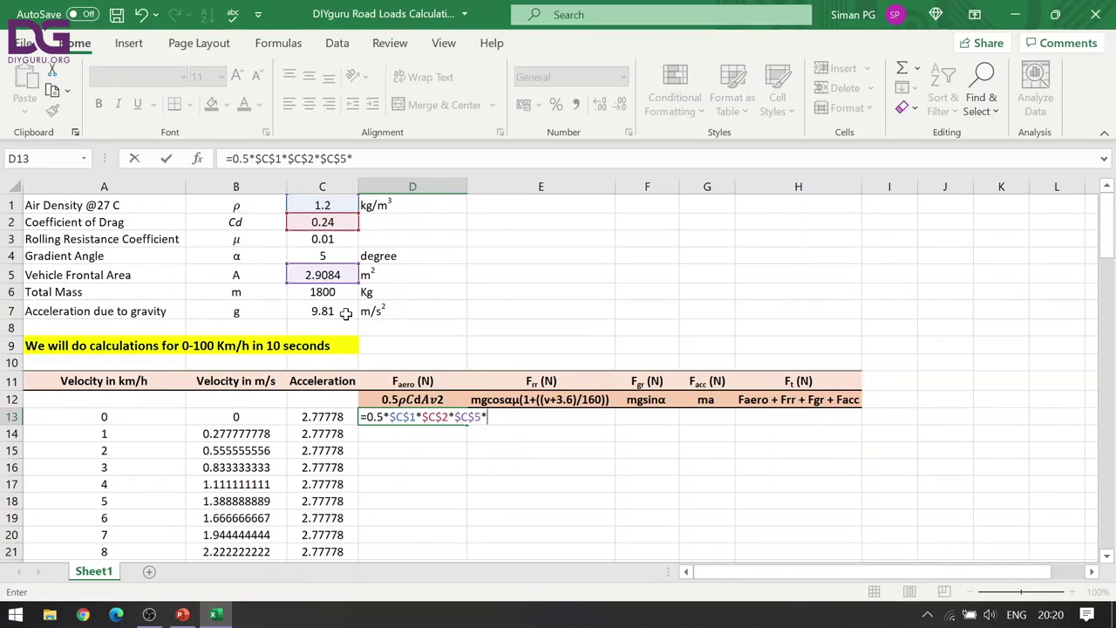
{"action": "left_click", "coordinate": [262, 417]}
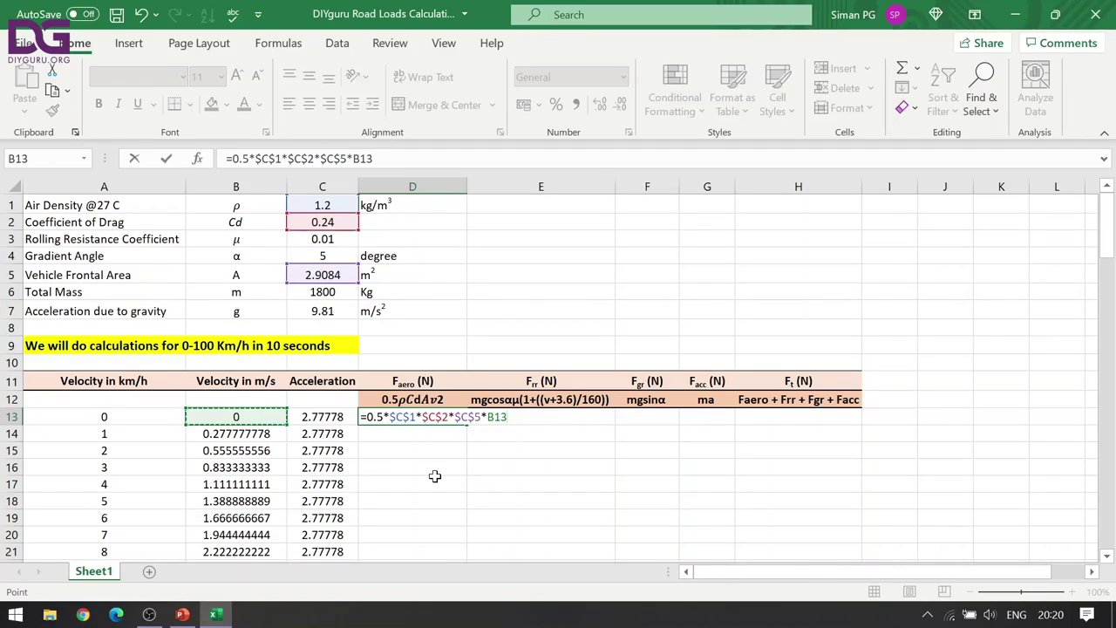
{"action": "type", "text": "^2"}
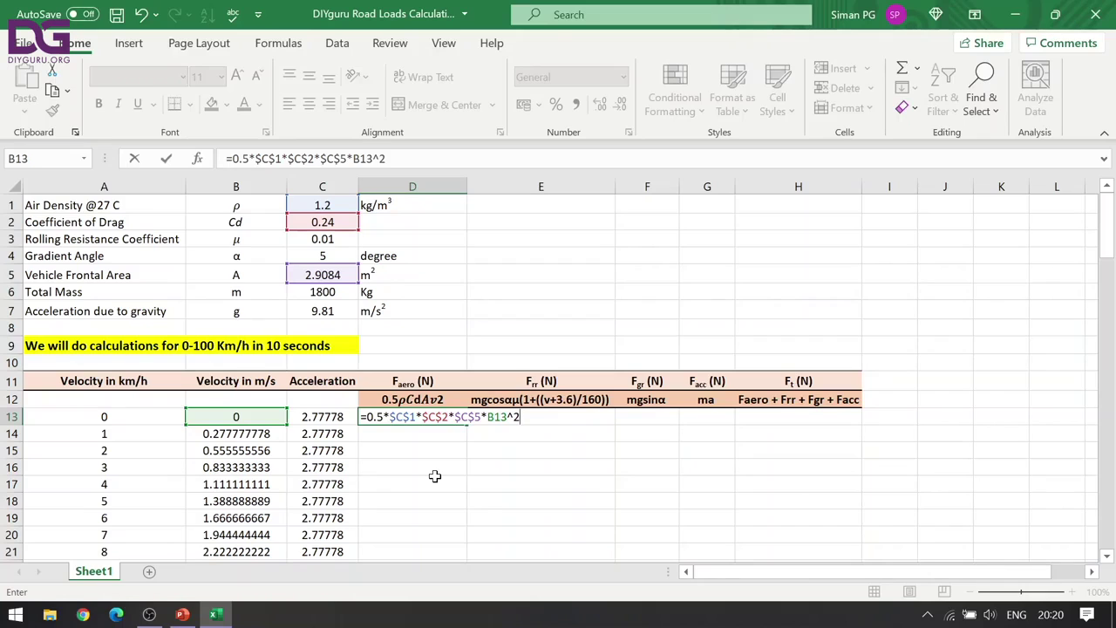
{"action": "key", "text": "ctrl+Return"}
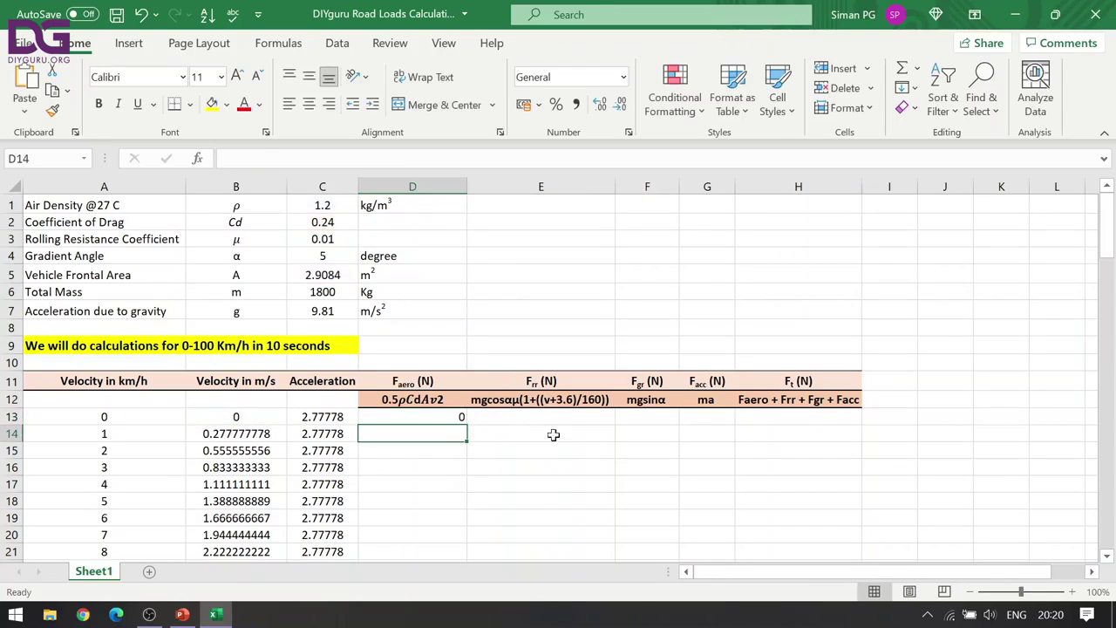
- Fill the drag formula down all 101 rows and centre column D
{"action": "double_click", "coordinate": [464, 424]}
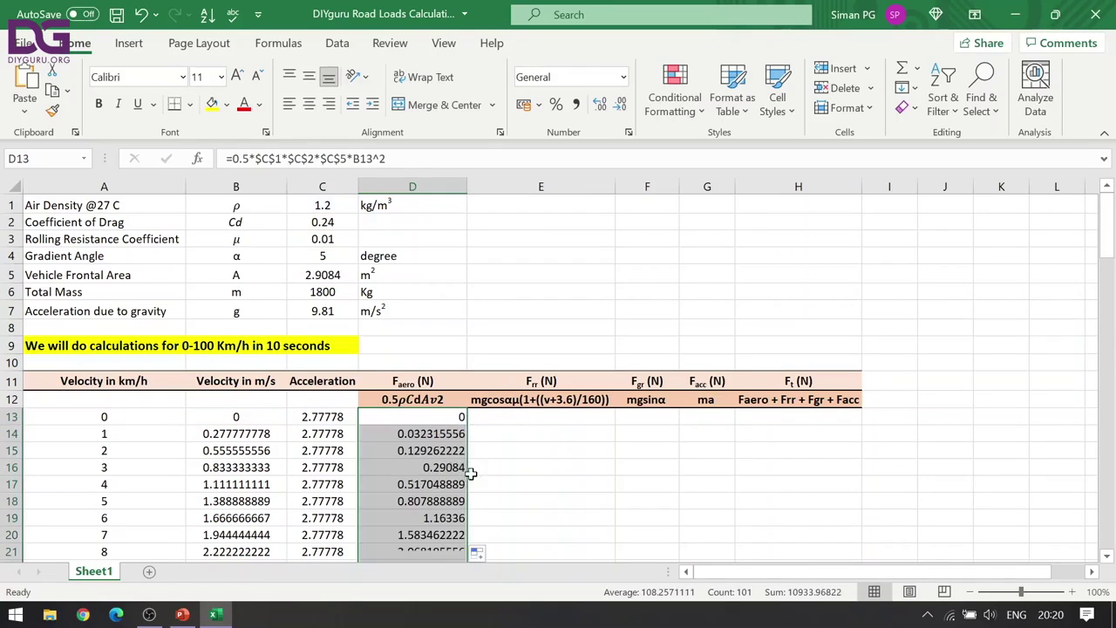
{"action": "left_click", "coordinate": [308, 104]}
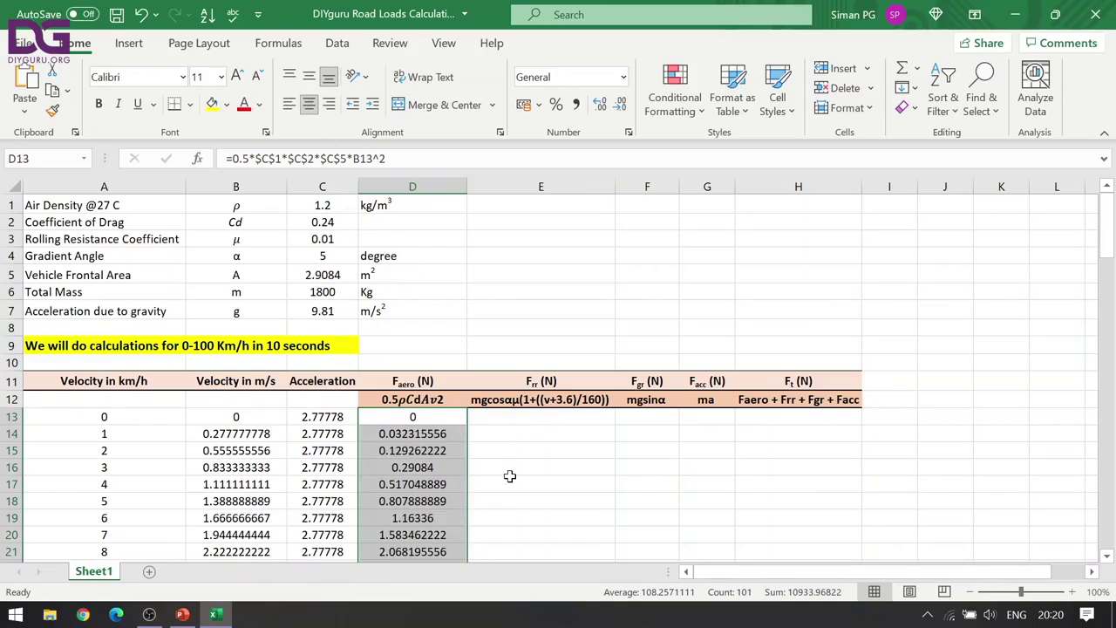
{"action": "scroll", "coordinate": [509, 471], "scroll_direction": "down", "scroll_amount": 5}
{"action": "scroll", "coordinate": [509, 461], "scroll_direction": "down", "scroll_amount": 20}
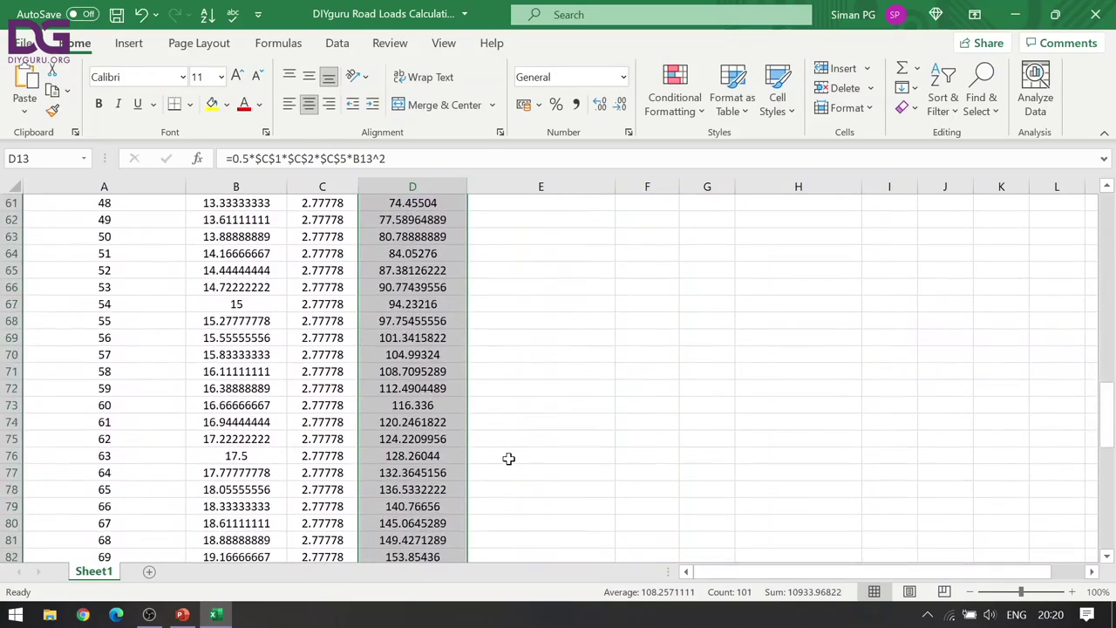
{"action": "scroll", "coordinate": [509, 458], "scroll_direction": "up", "scroll_amount": 20}
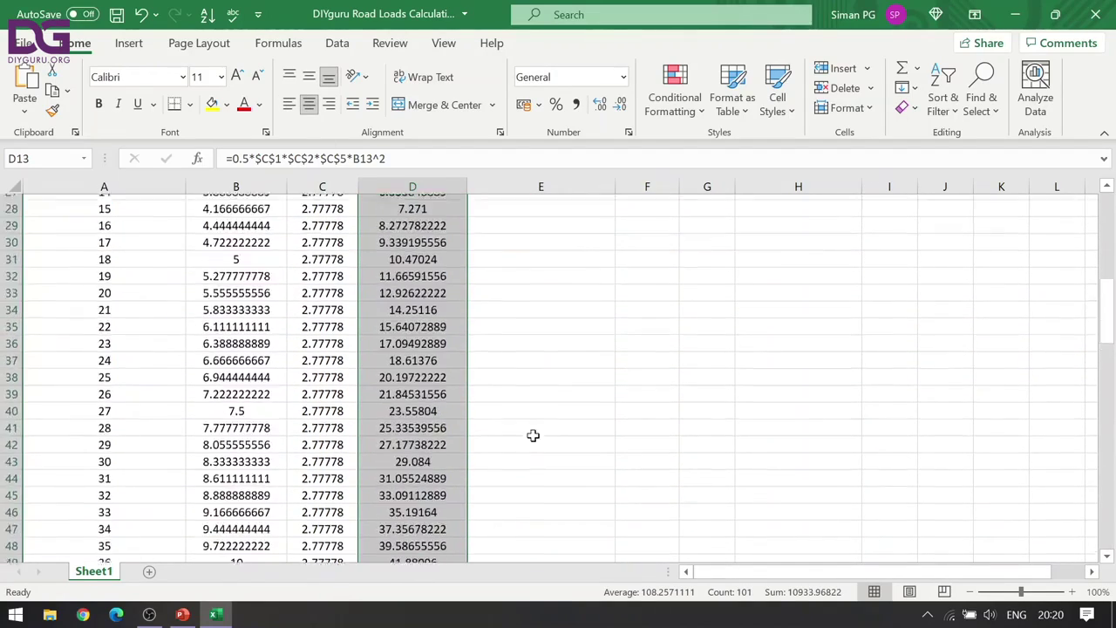
{"action": "left_click", "coordinate": [504, 416]}
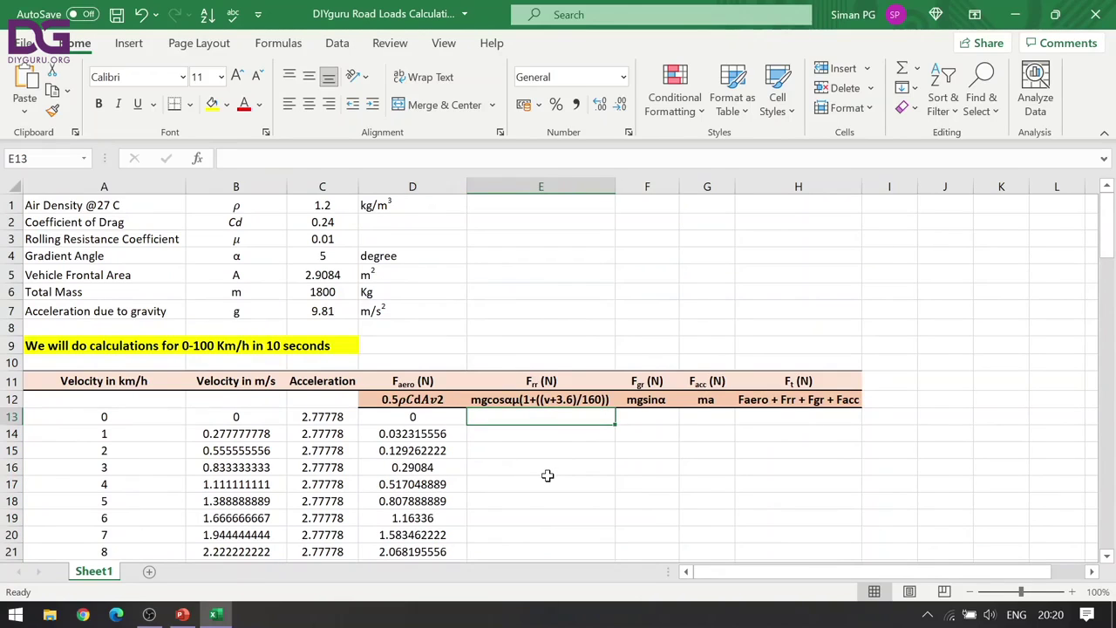
{"action": "type", "text": "="}
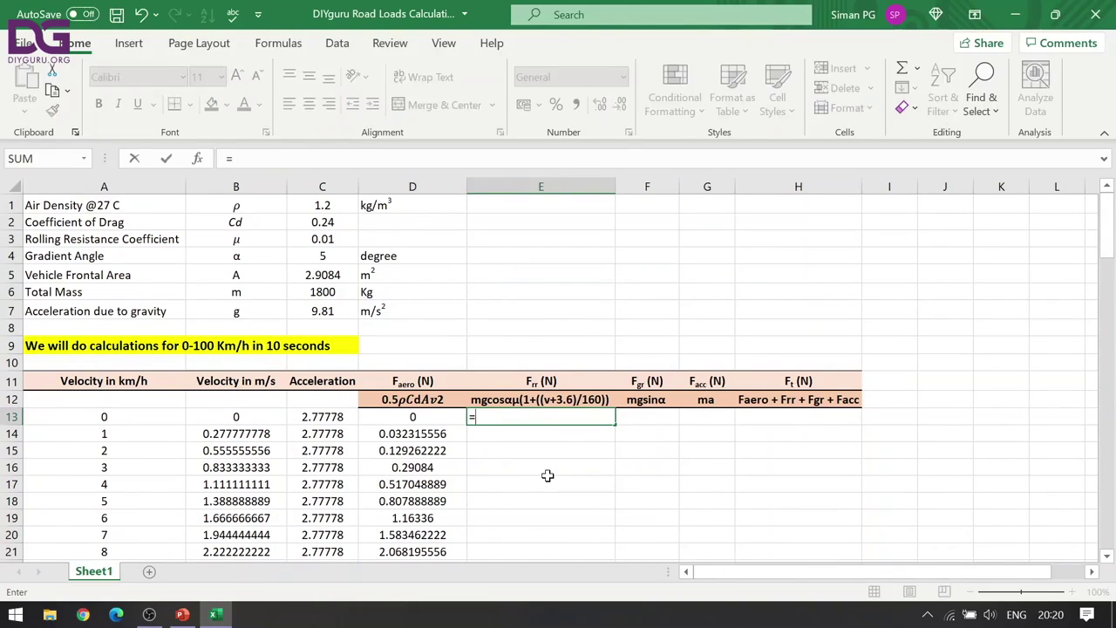
{"action": "left_click", "coordinate": [332, 293]}
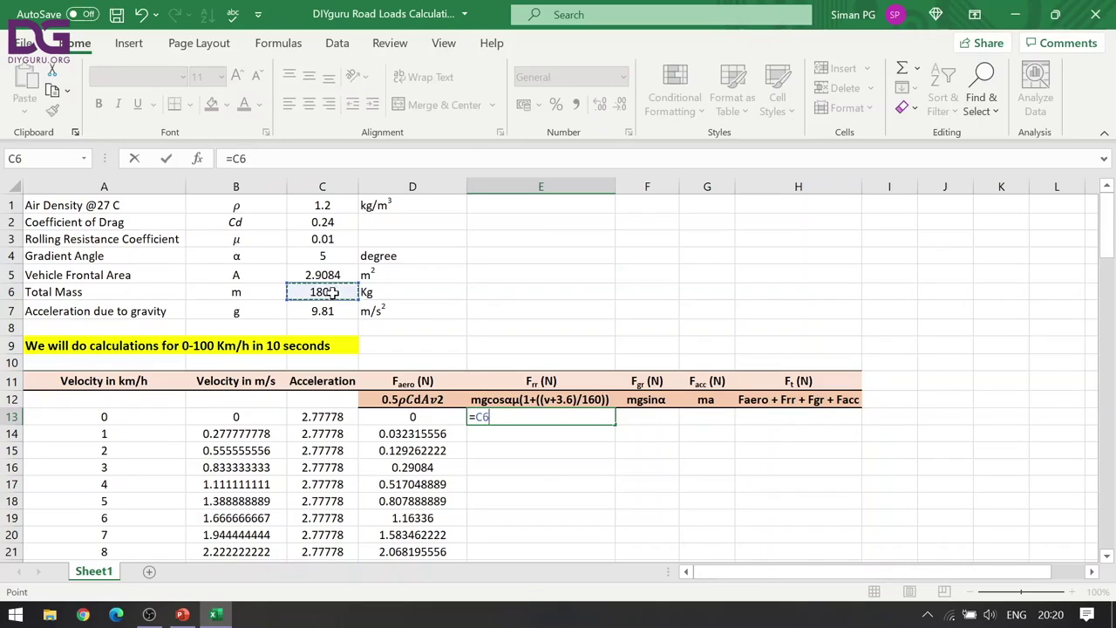
{"action": "key", "text": "F4"}
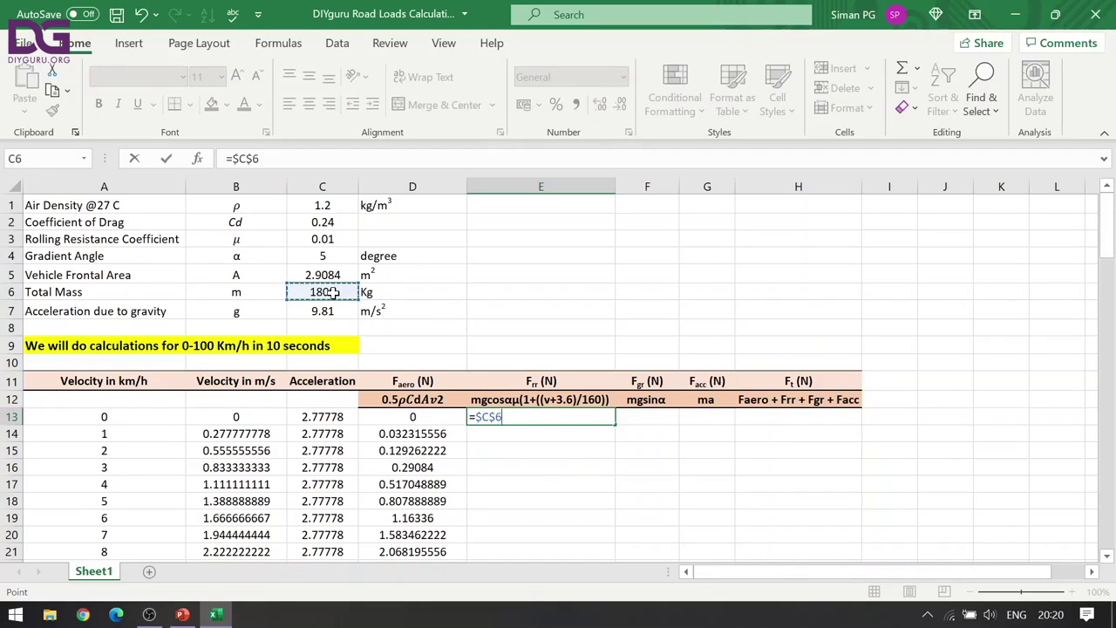
{"action": "type", "text": "*"}
{"action": "left_click", "coordinate": [333, 309]}
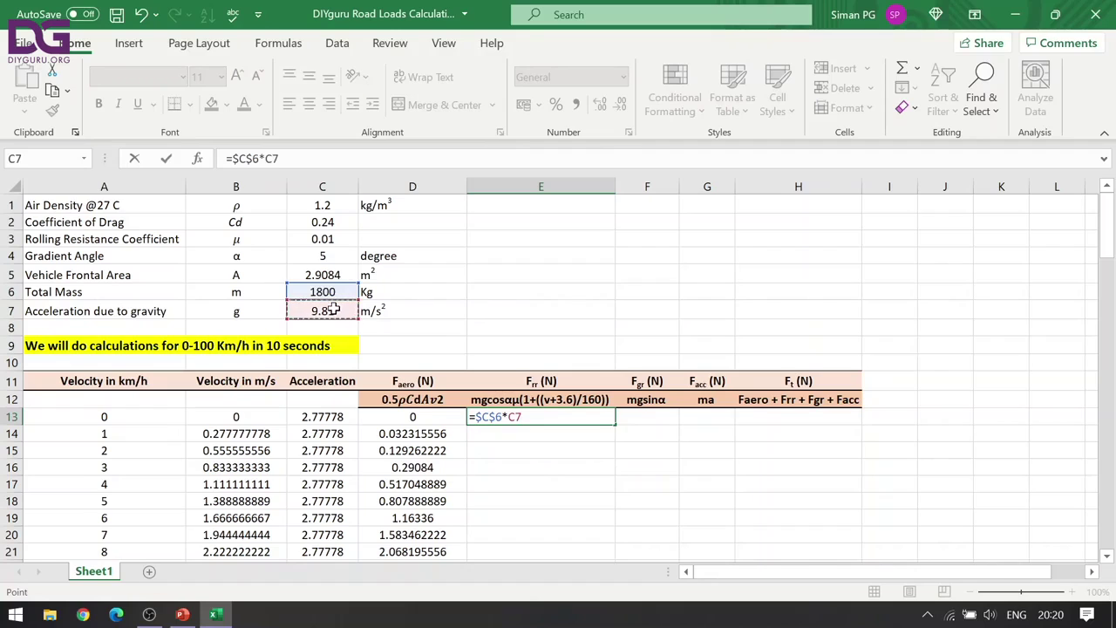
{"action": "key", "text": "F4"}
{"action": "type", "text": "*"}
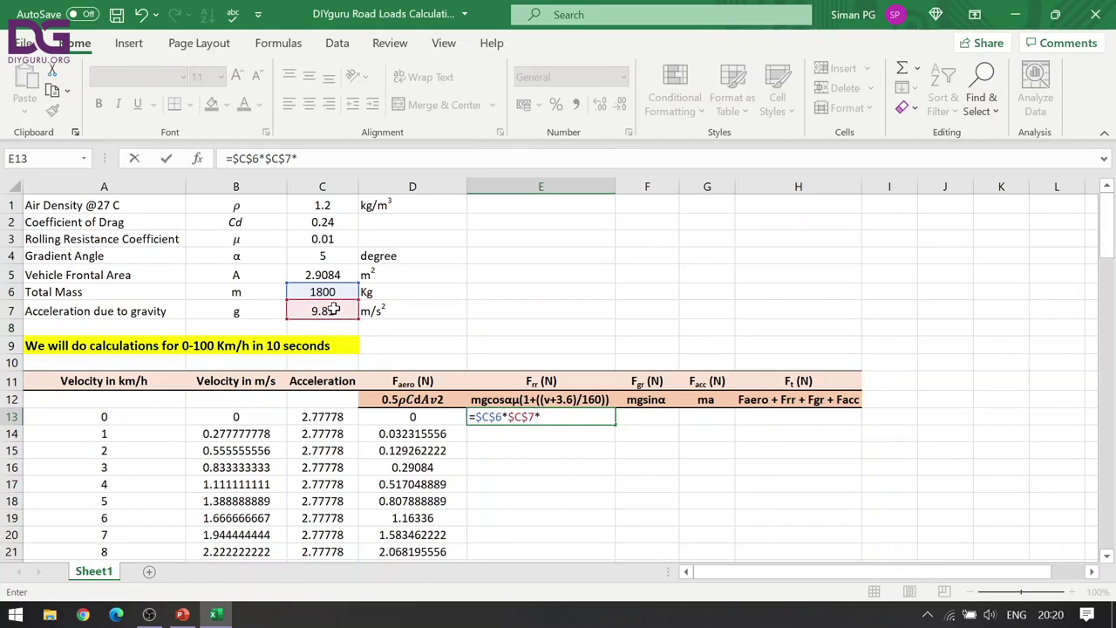
{"action": "type", "text": "COS"}
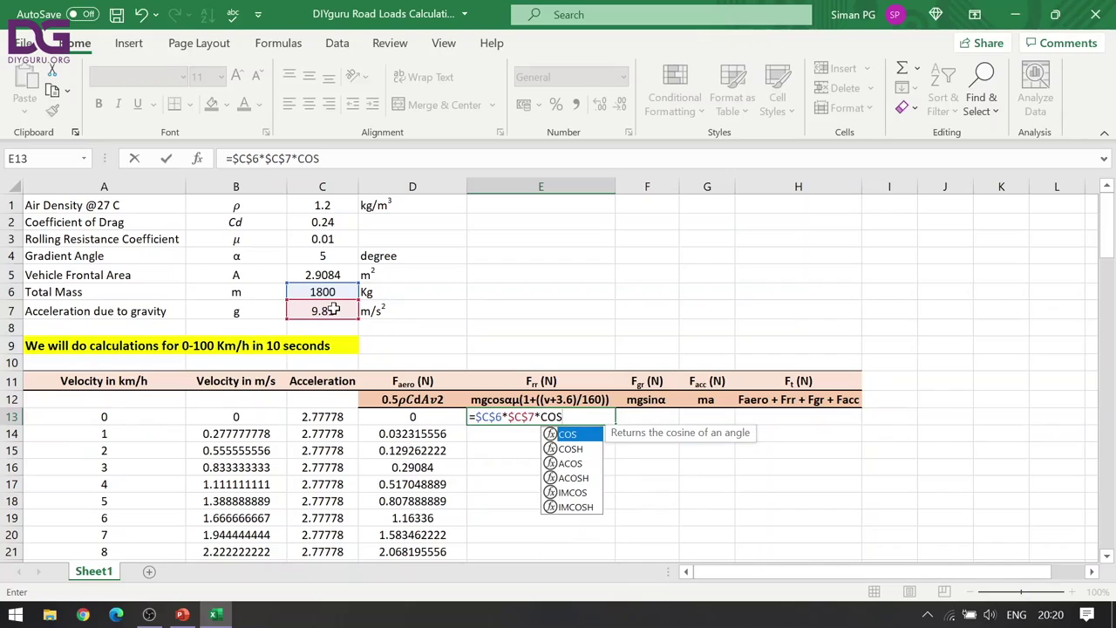
{"action": "key", "text": "Escape"}
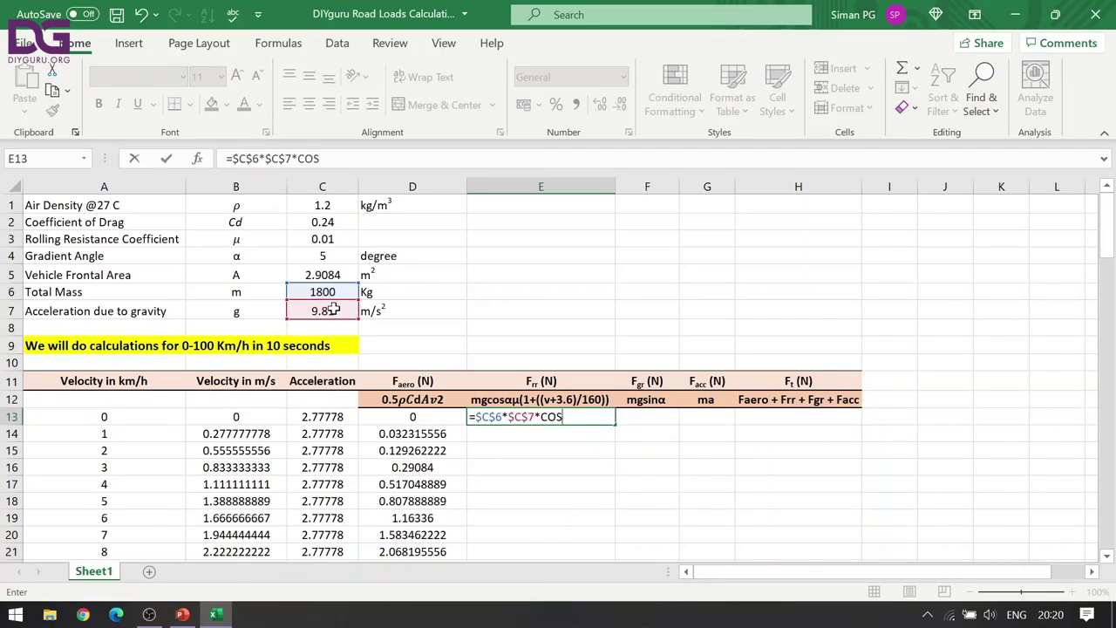
{"action": "key", "text": "Tab"}
{"action": "key", "text": "Left"}
- Clear E13, convert the C4 angle to radians in E4 with =$C$4*PI()/180, and fill E4 yellow
{"action": "key", "text": "Delete"}
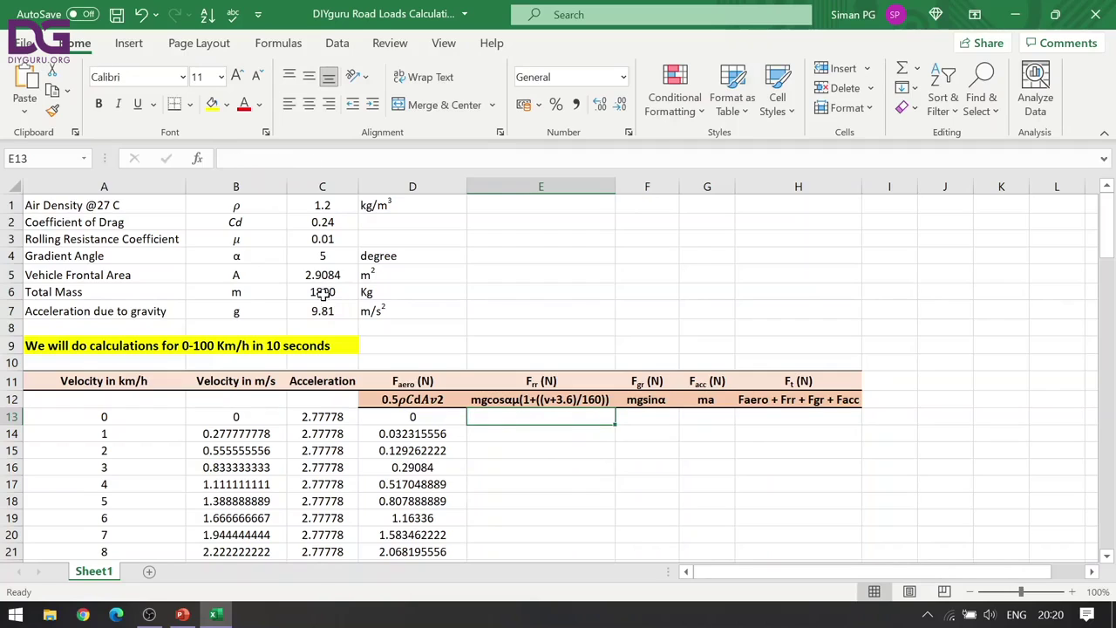
{"action": "left_click", "coordinate": [564, 256]}
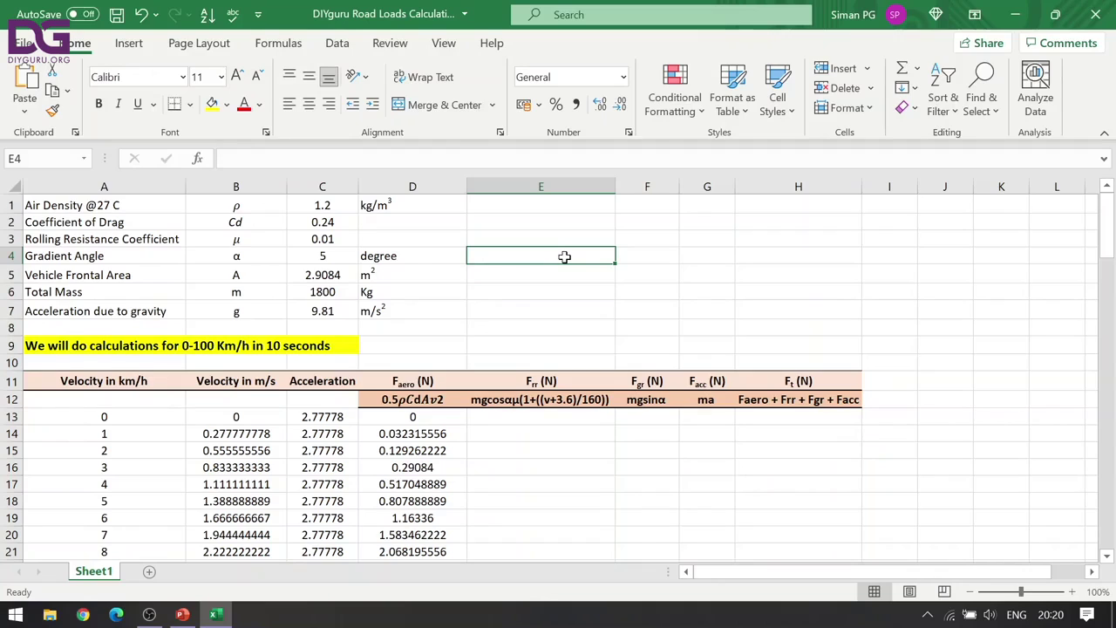
{"action": "key", "text": "Left"}
{"action": "key", "text": "Left"}
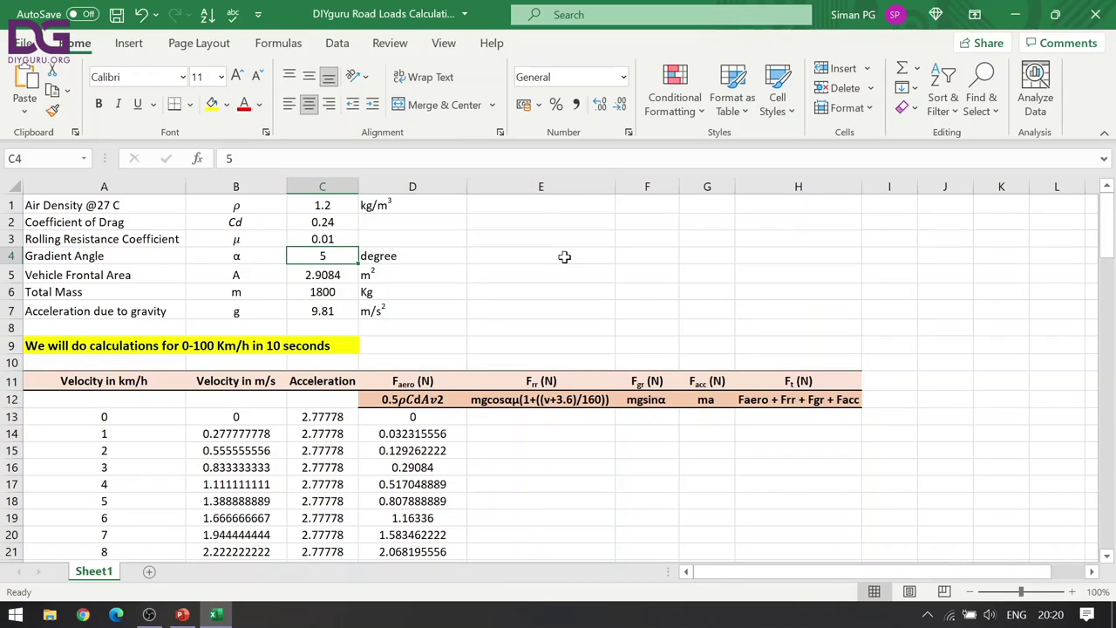
{"action": "key", "text": "Right"}
{"action": "key", "text": "Right"}
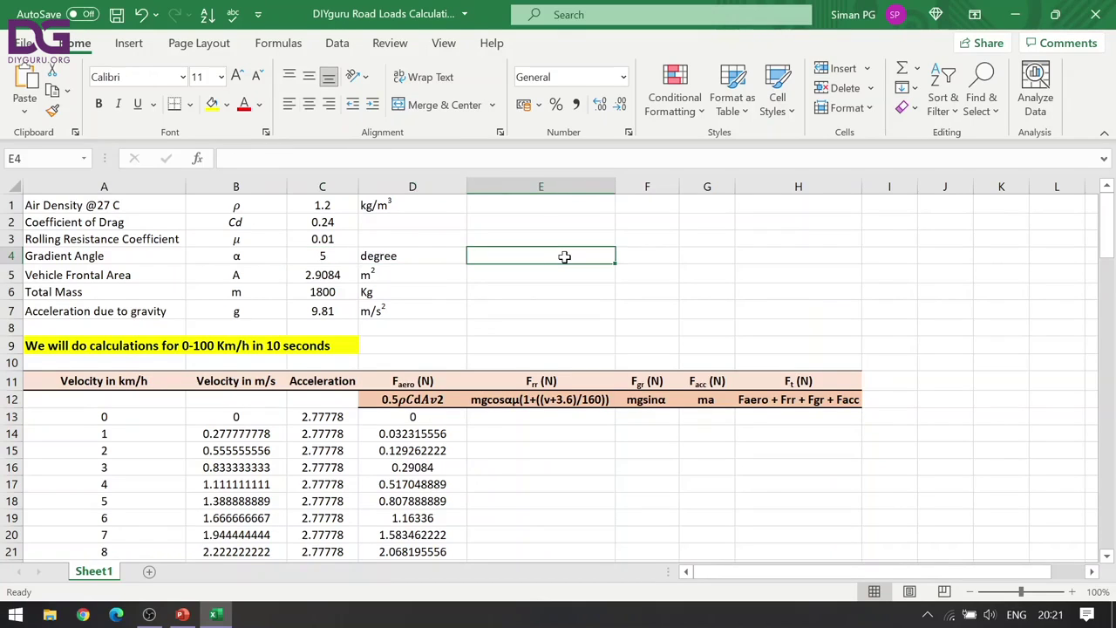
{"action": "type", "text": "="}
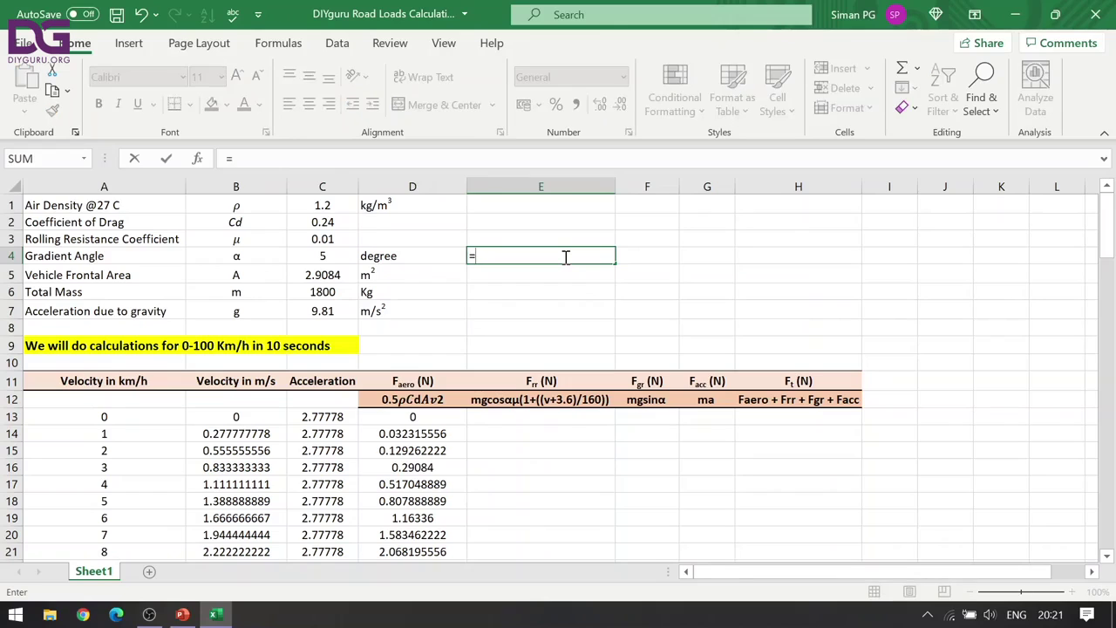
{"action": "key", "text": "Left"}
{"action": "key", "text": "Left"}
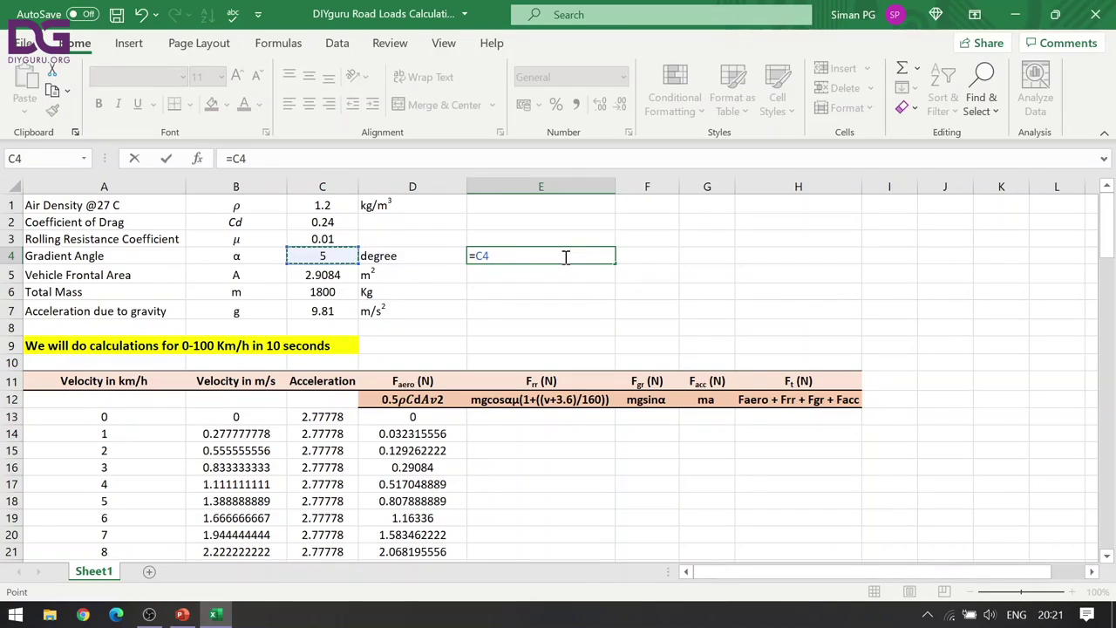
{"action": "key", "text": "F4"}
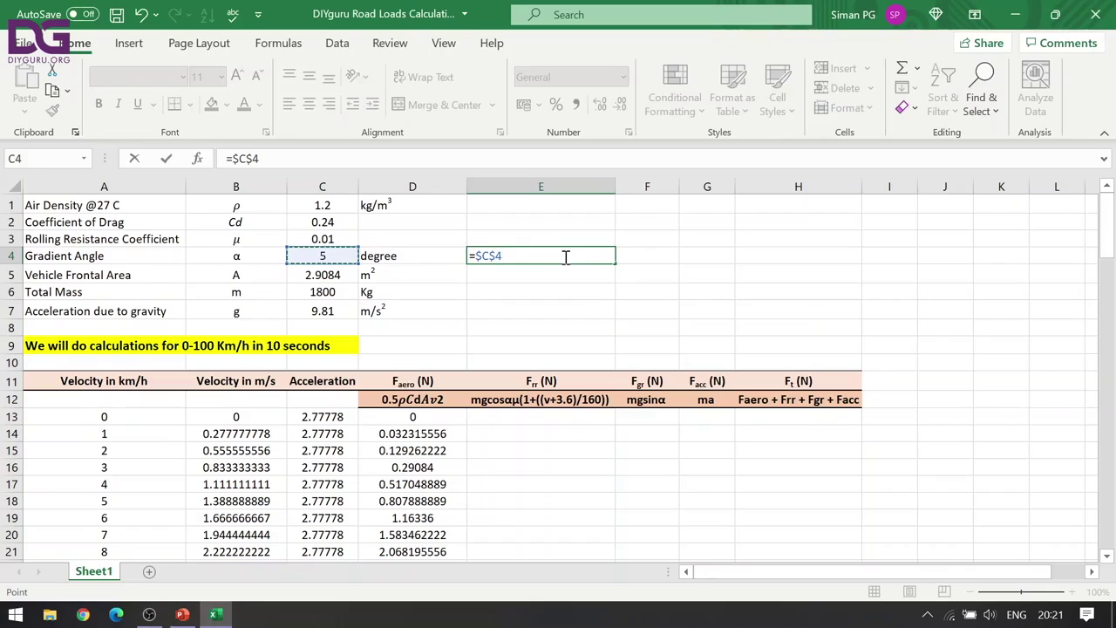
{"action": "type", "text": "*pi"}
{"action": "key", "text": "Tab"}
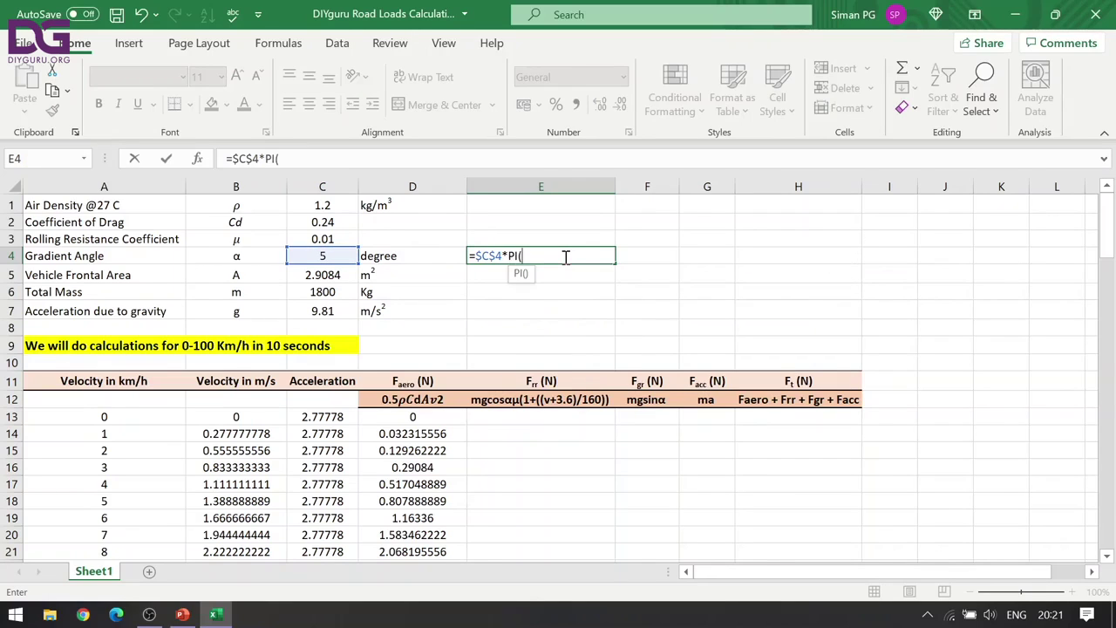
{"action": "type", "text": ")/180"}
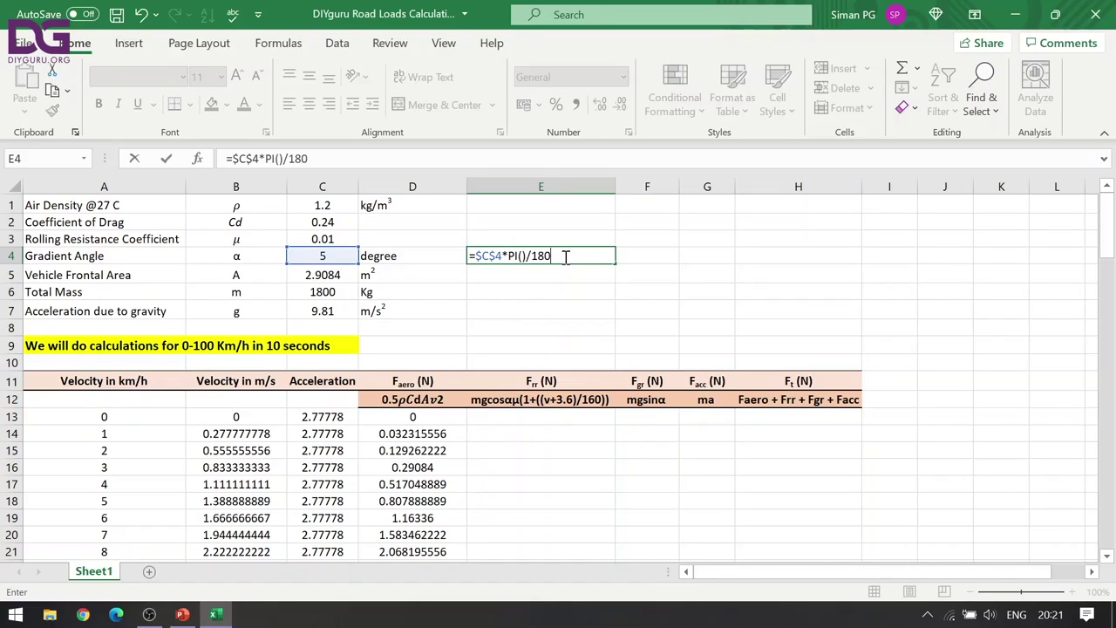
{"action": "key", "text": "Return"}
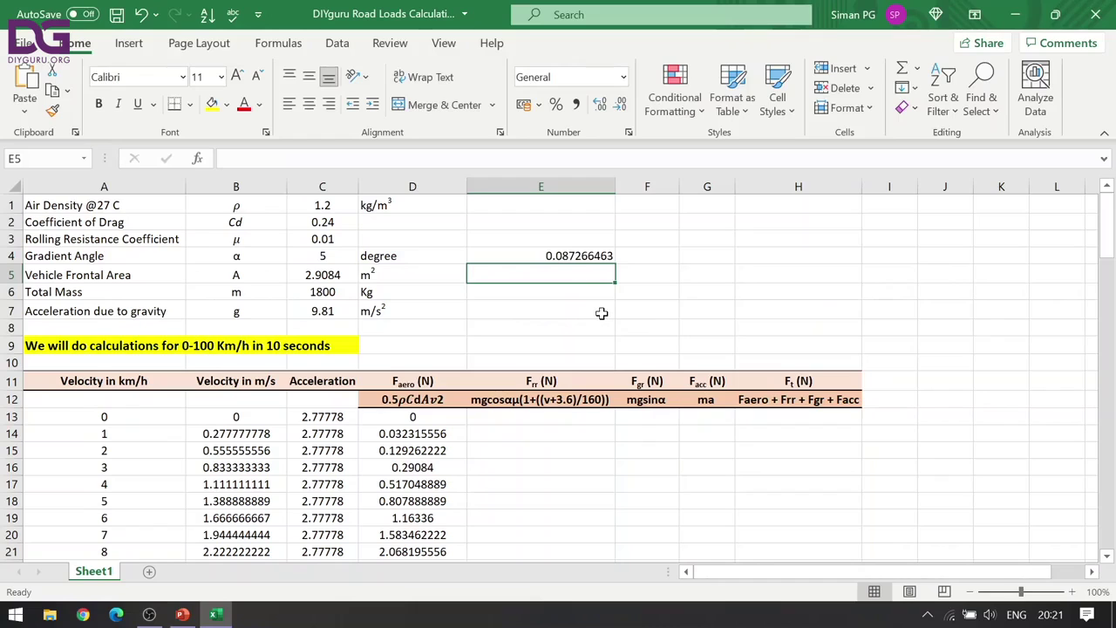
{"action": "key", "text": "Up"}
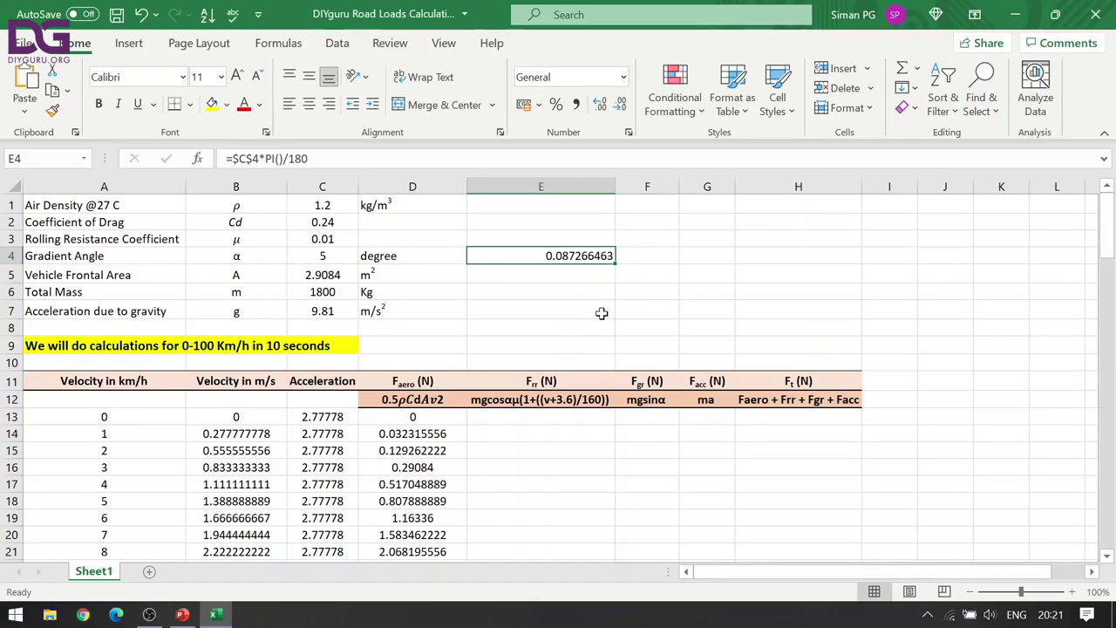
{"action": "left_click", "coordinate": [212, 103]}
- Label F4 'Radians' and save the workbook
{"action": "left_click", "coordinate": [646, 253]}
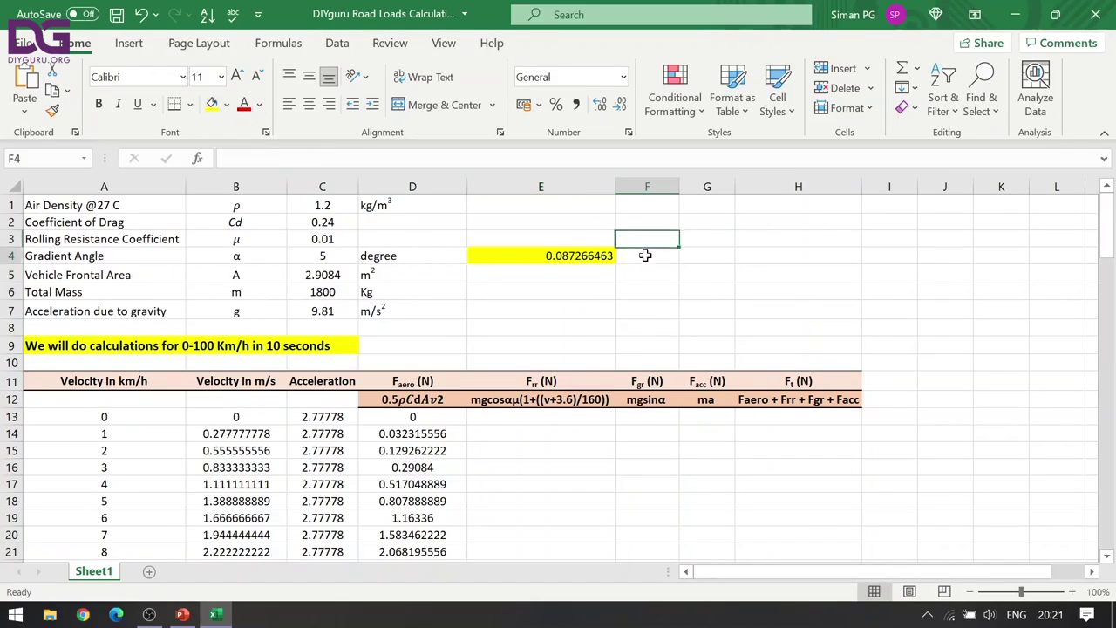
{"action": "type", "text": "RADIANS"}
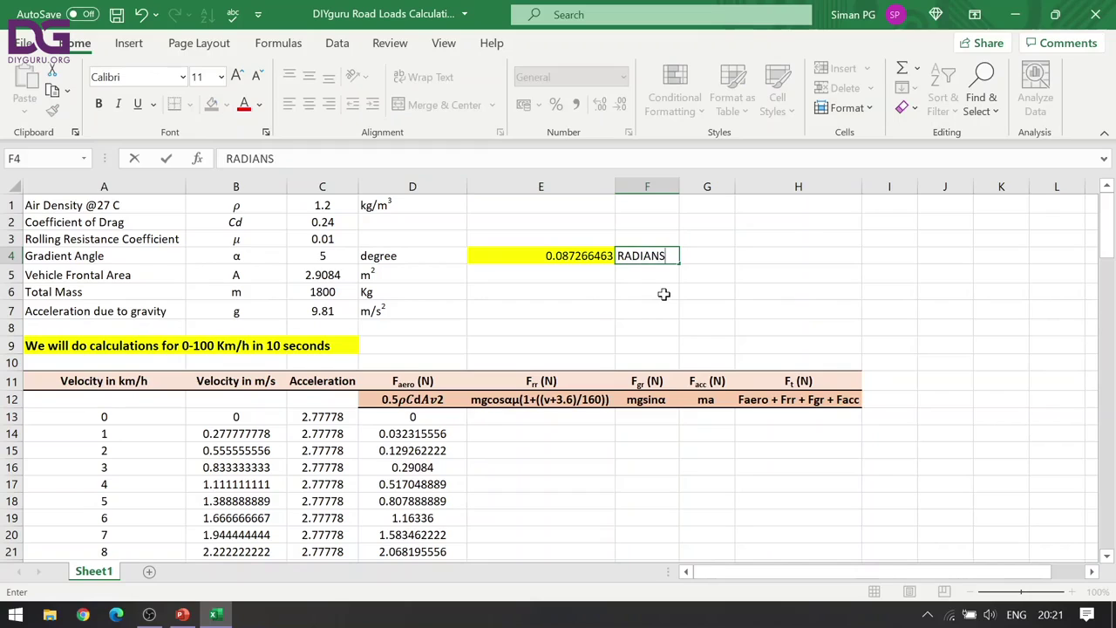
{"action": "key", "text": "Return"}
{"action": "key", "text": "ctrl+s"}
{"action": "key", "text": "Up"}
{"action": "key", "text": "Caps_Lock"}
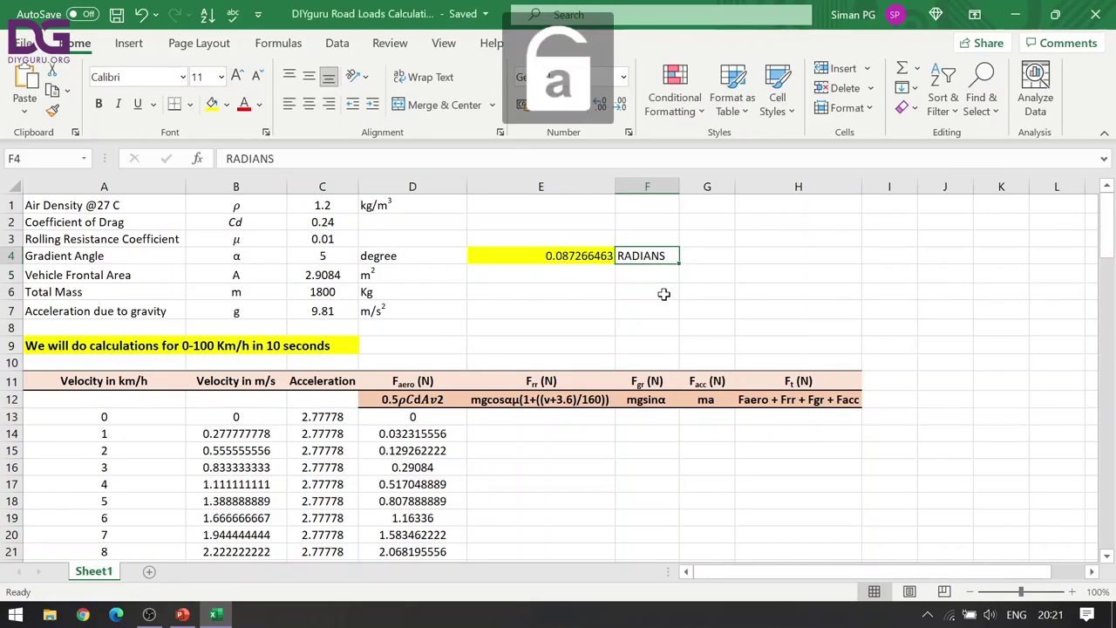
{"action": "key", "text": "Delete"}
{"action": "type", "text": "Radians"}
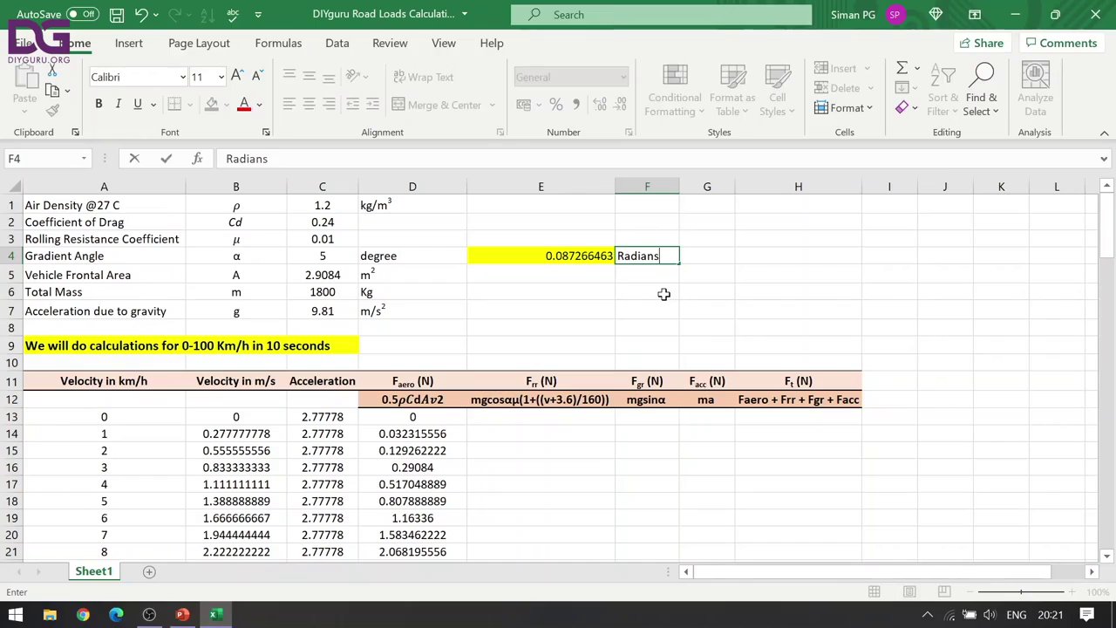
{"action": "key", "text": "Return"}
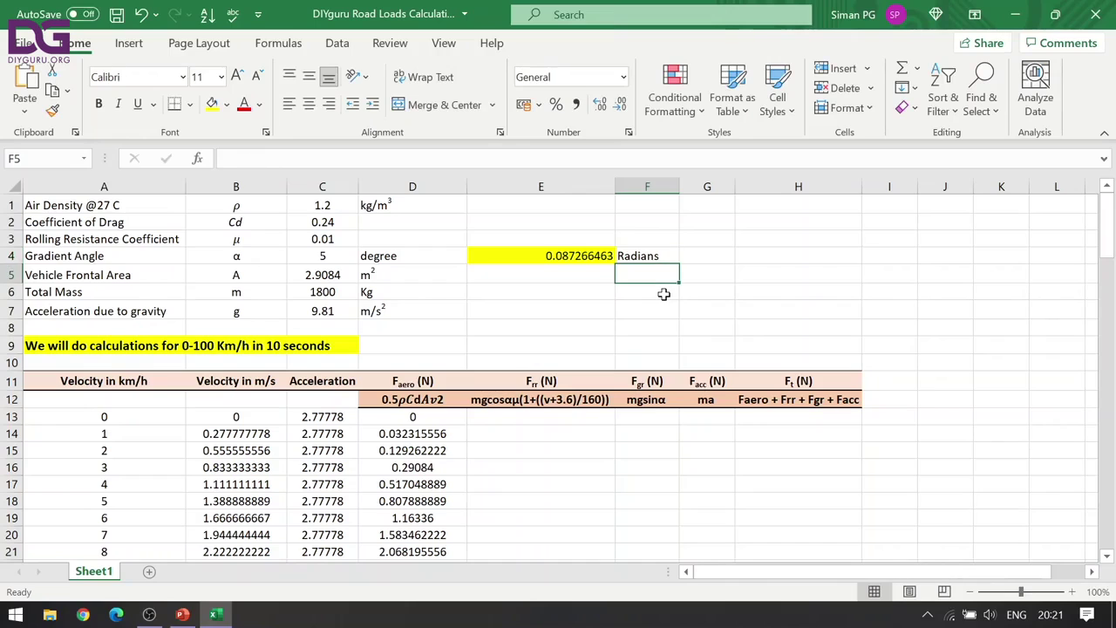
{"action": "left_click", "coordinate": [540, 418]}
{"action": "type", "text": "="}
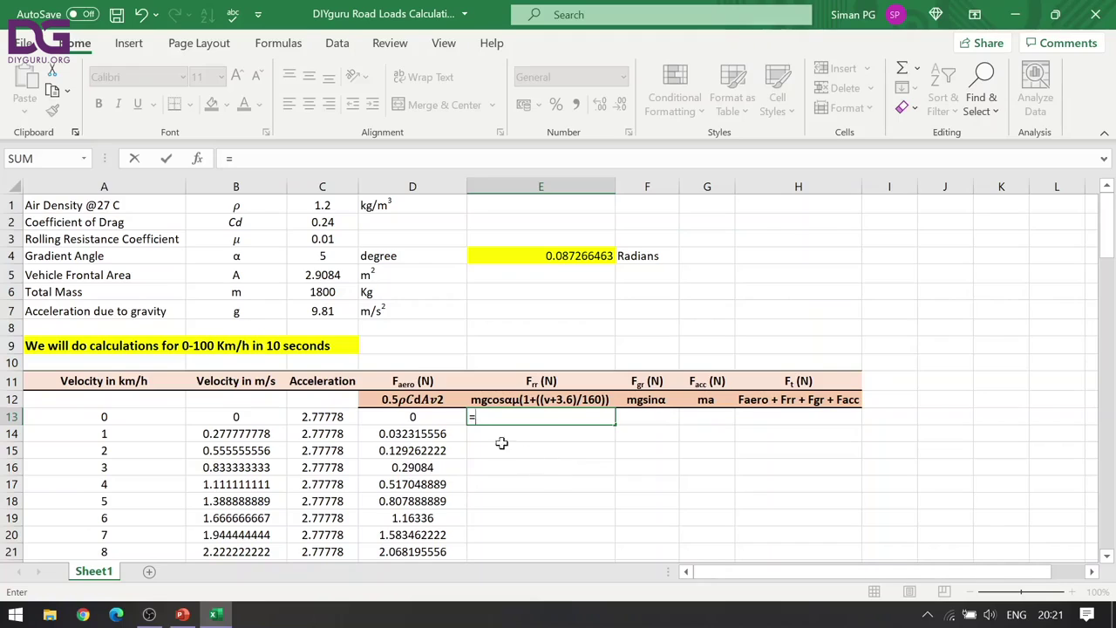
- Start the Frr formula in E13 with $C$6*$C$7*COS($E$4)
{"action": "left_click", "coordinate": [305, 295]}
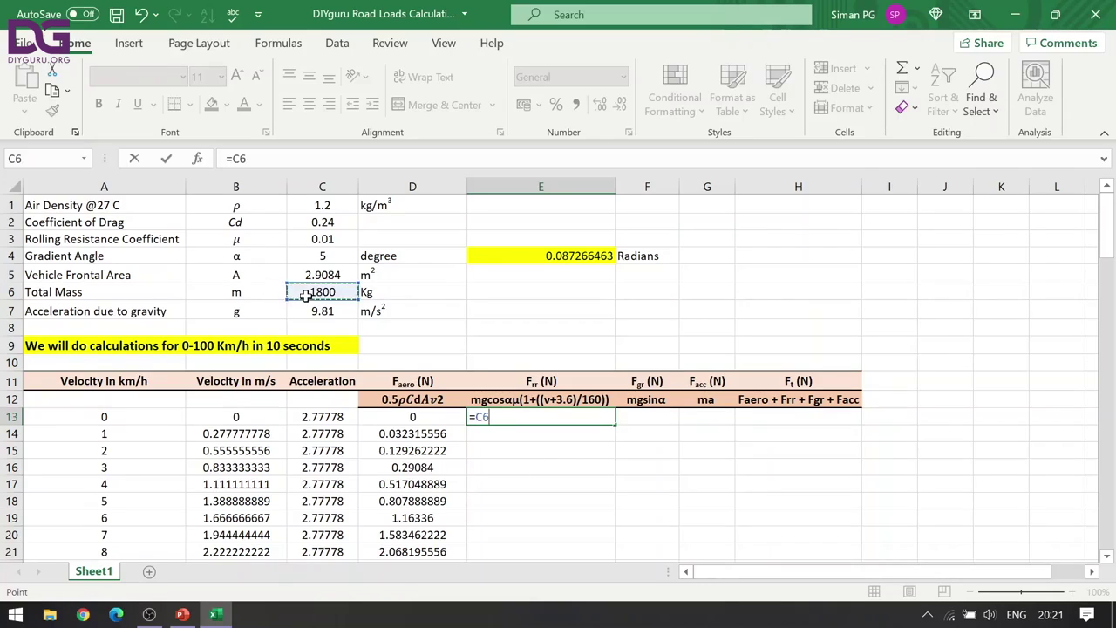
{"action": "key", "text": "F4"}
{"action": "type", "text": "*"}
{"action": "left_click", "coordinate": [322, 312]}
{"action": "key", "text": "F4"}
{"action": "type", "text": "*"}
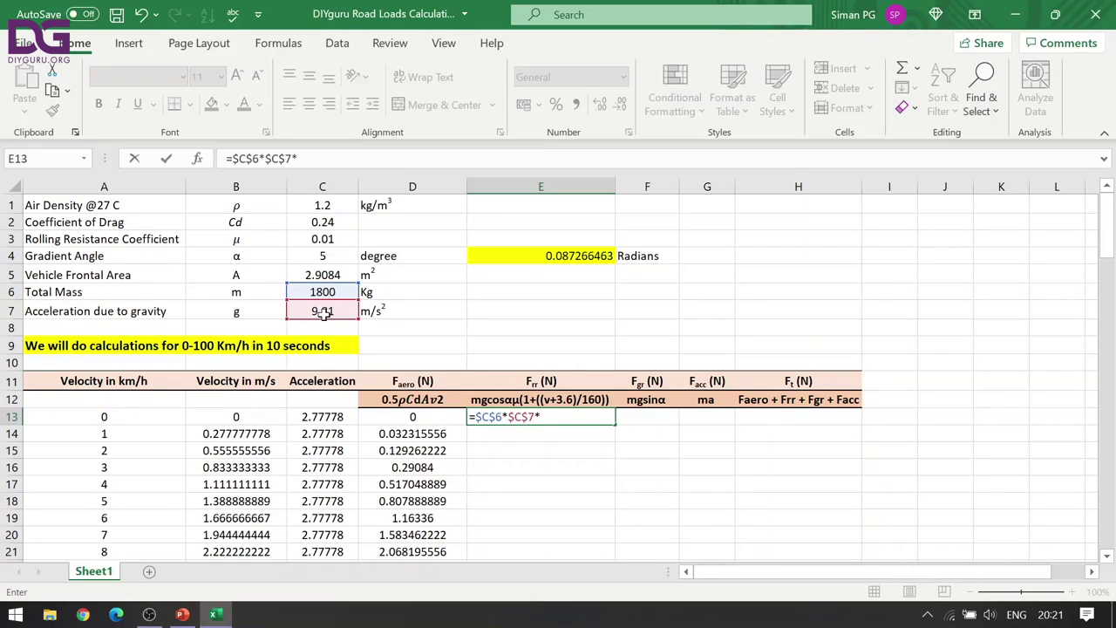
{"action": "type", "text": "cos"}
{"action": "key", "text": "Tab"}
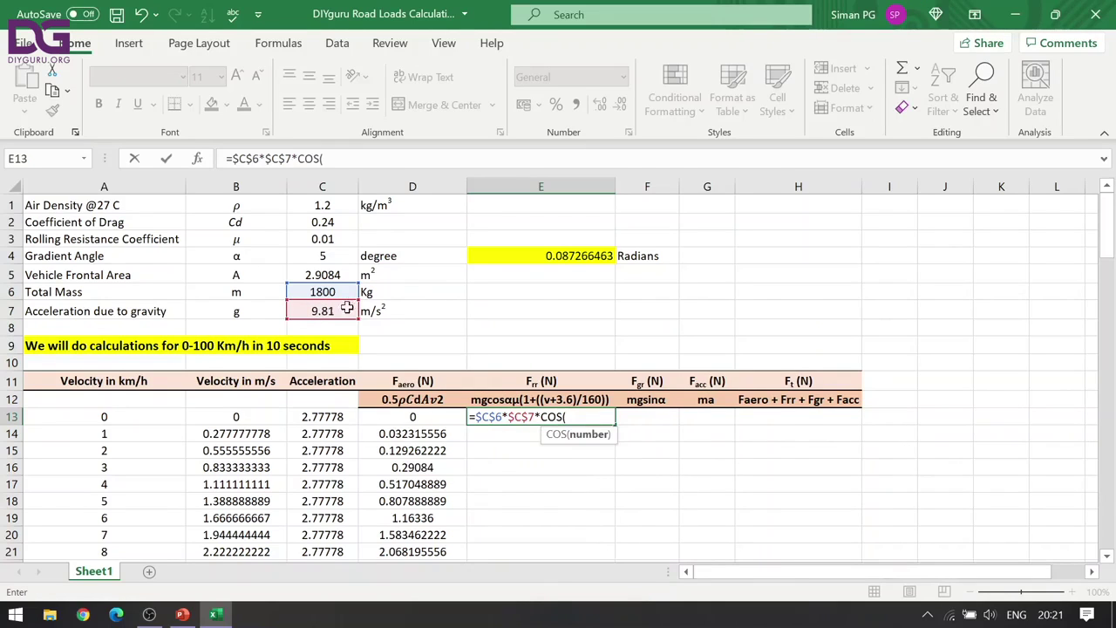
{"action": "left_click", "coordinate": [496, 256]}
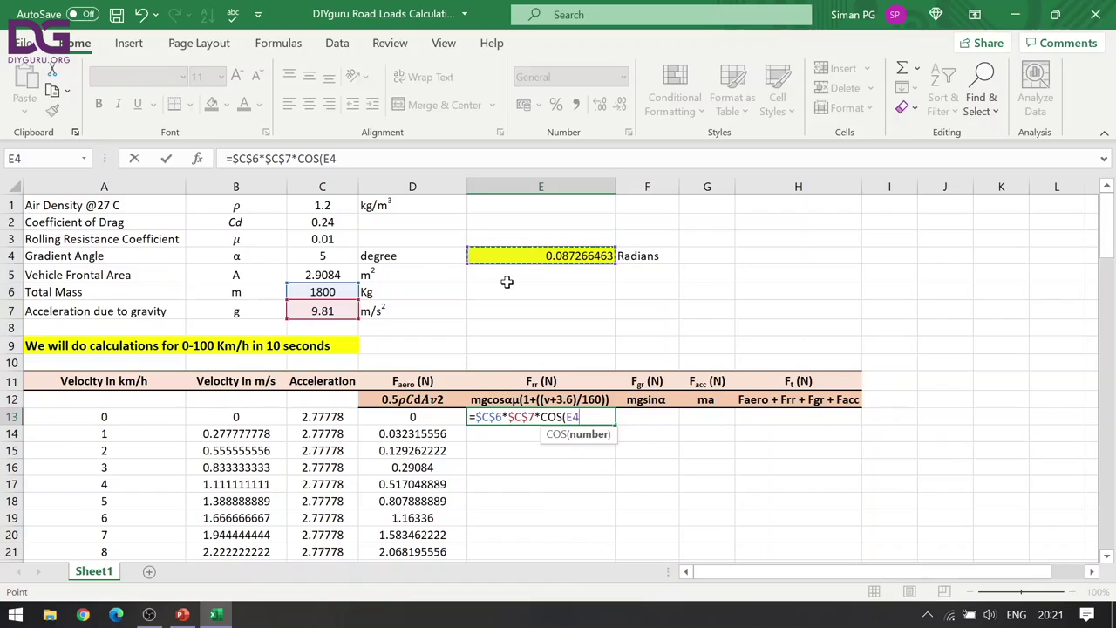
{"action": "key", "text": "F4"}
{"action": "key", "text": "Caps_Lock"}
{"action": "type", "text": "0"}
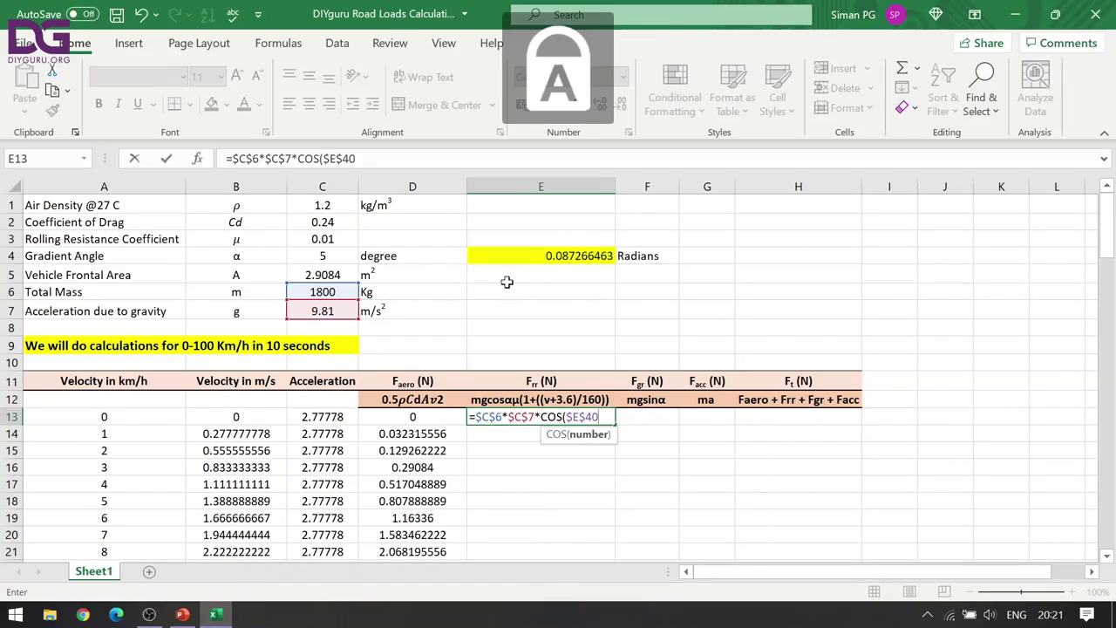
{"action": "key", "text": "Caps_Lock"}
{"action": "key", "text": "BackSpace"}
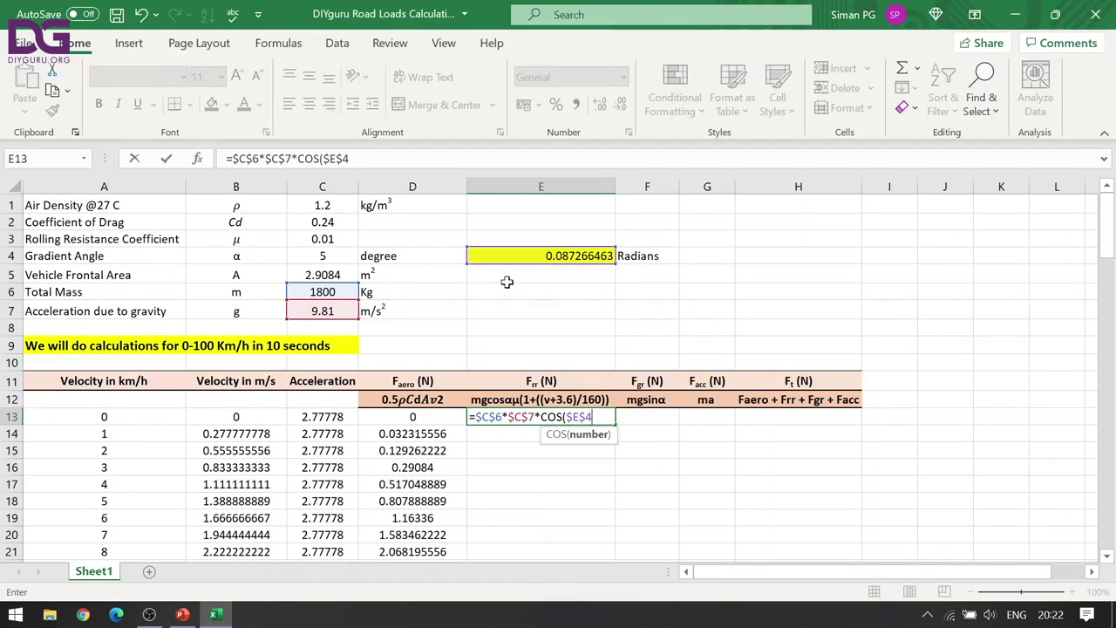
{"action": "type", "text": ")"}
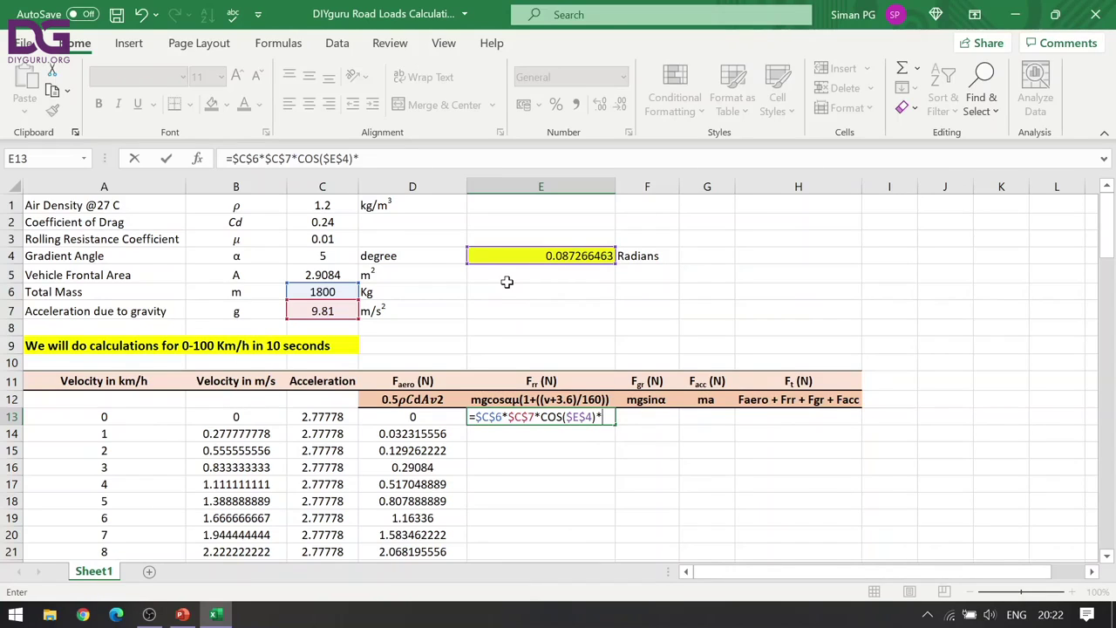
{"action": "type", "text": "*"}
- Complete it with *$C$3*(1+((B13+3.6)/160)) and commit
{"action": "left_click", "coordinate": [319, 237]}
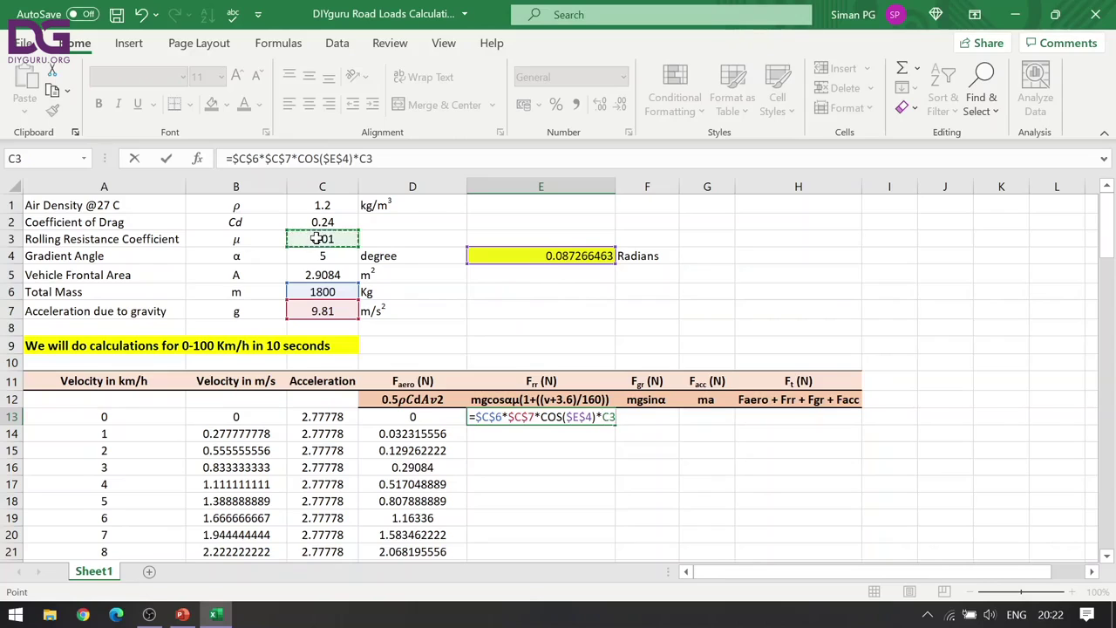
{"action": "key", "text": "F4"}
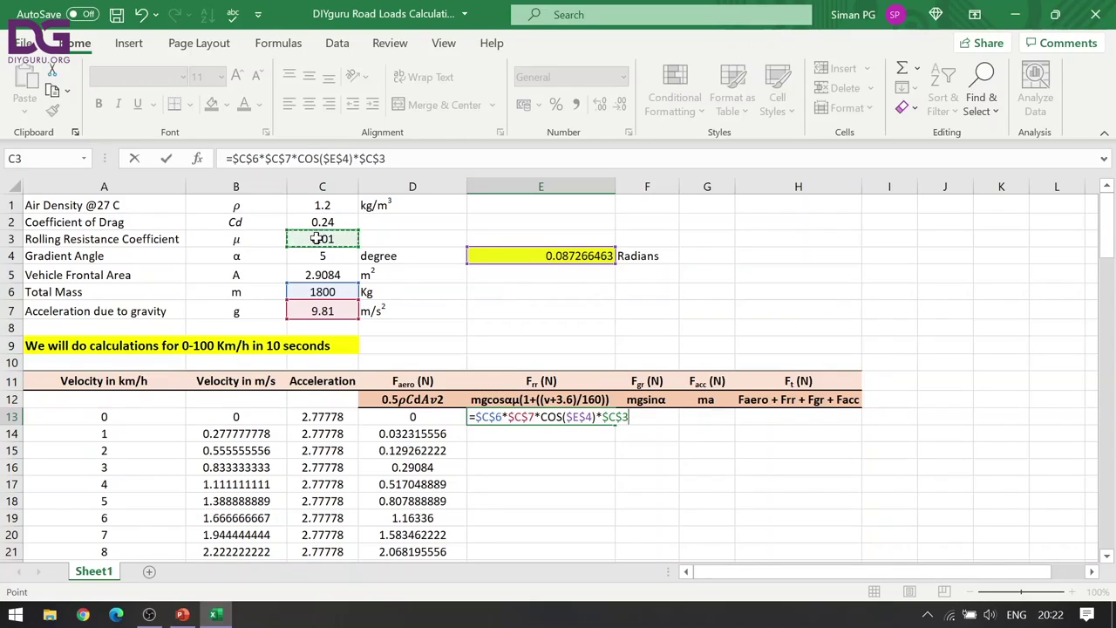
{"action": "type", "text": "*"}
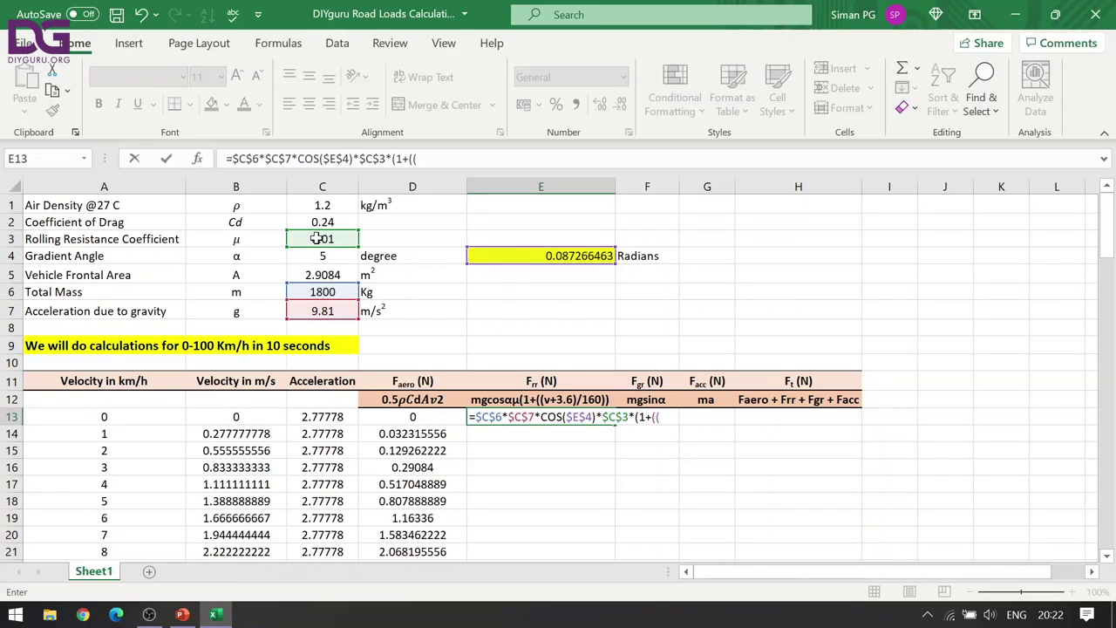
{"action": "type", "text": "(1+(("}
{"action": "left_click", "coordinate": [259, 417]}
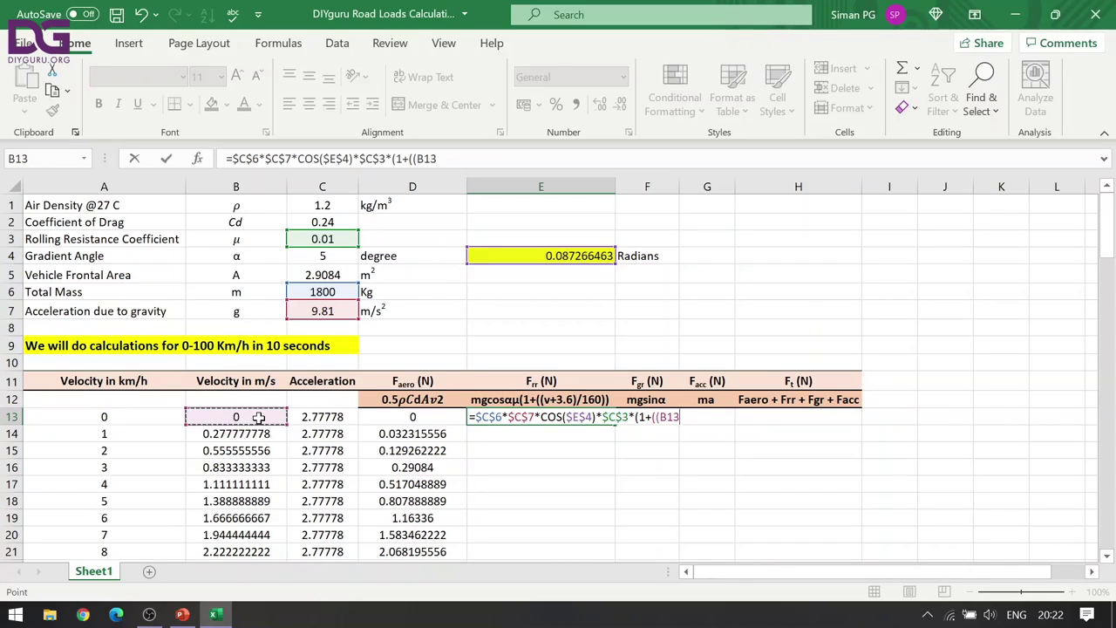
{"action": "type", "text": "+3.6"}
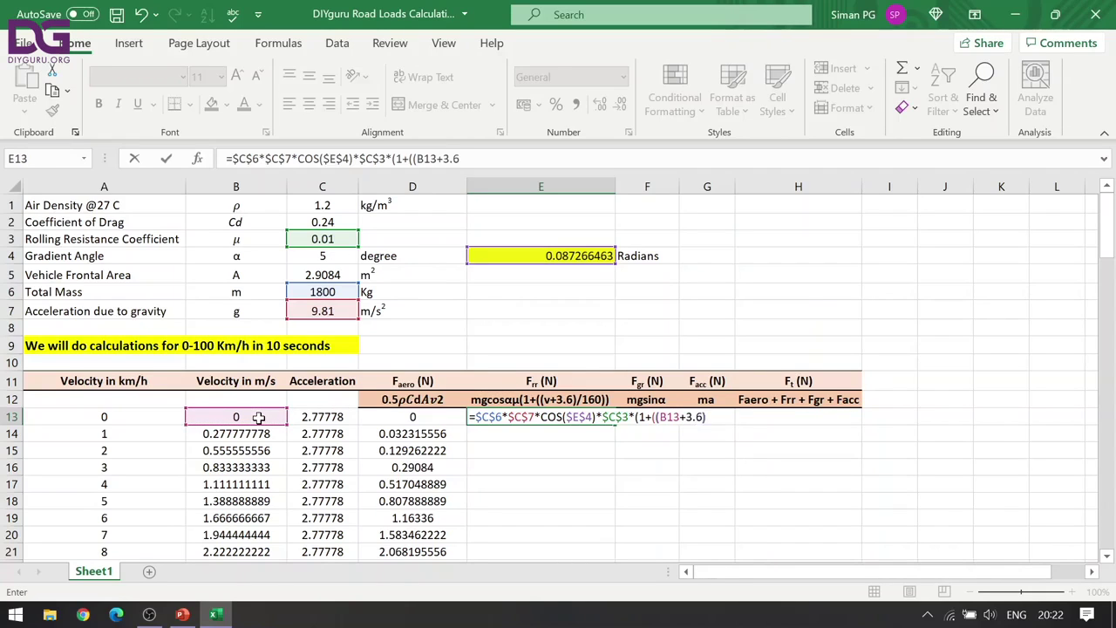
{"action": "type", "text": ")/160"}
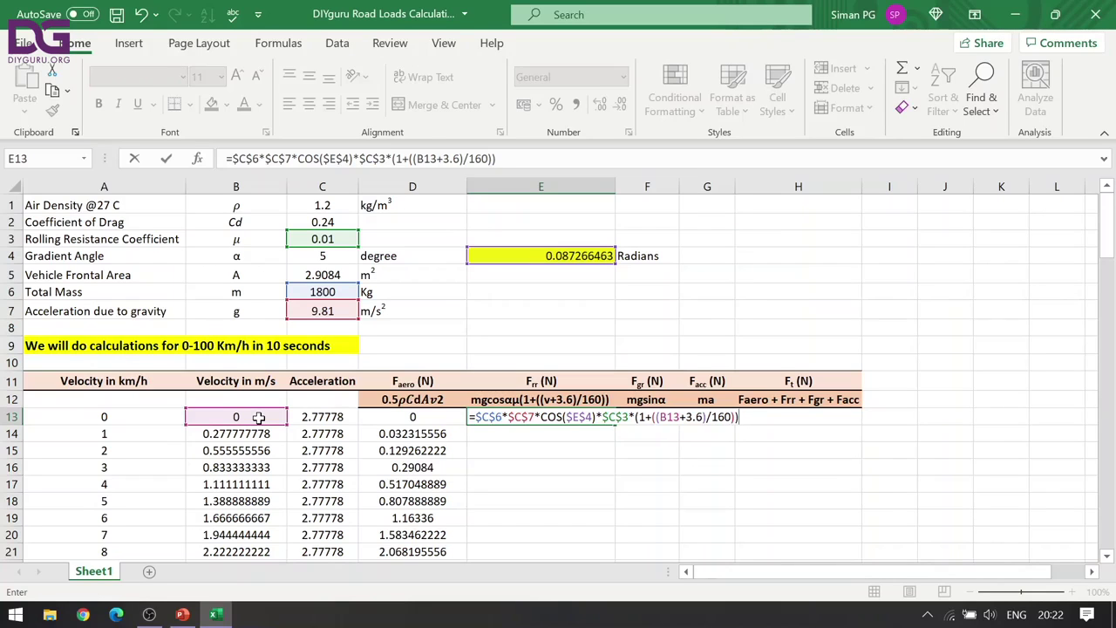
{"action": "key", "text": "Return"}
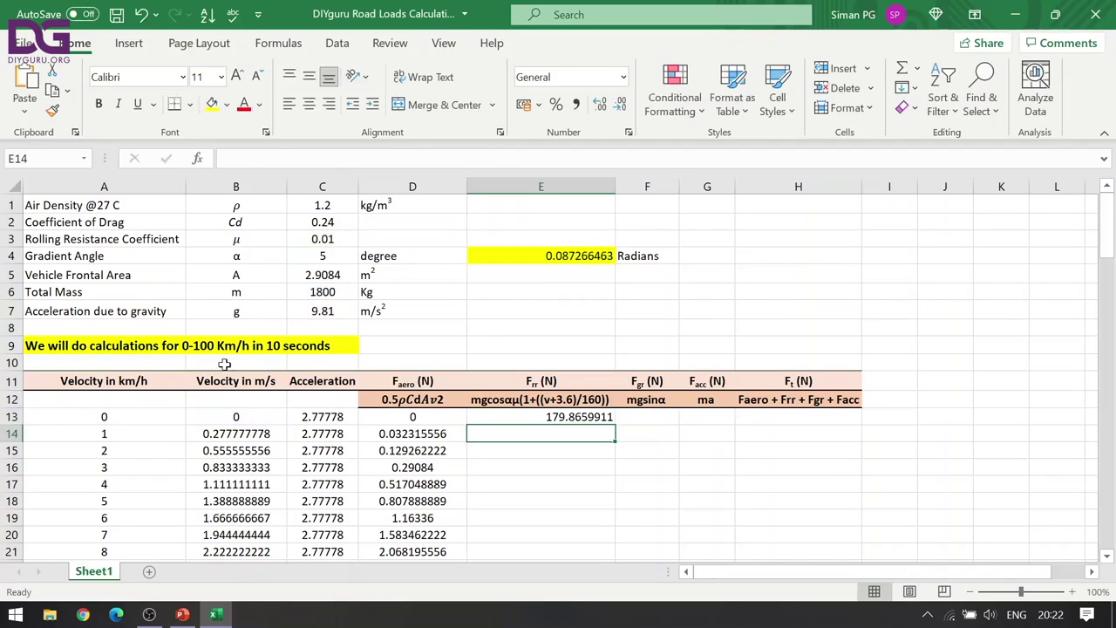
- Fill the rolling resistance formula down to row 113 and centre the values
{"action": "scroll", "coordinate": [560, 333], "scroll_direction": "down", "scroll_amount": 1}
{"action": "left_click", "coordinate": [563, 361]}
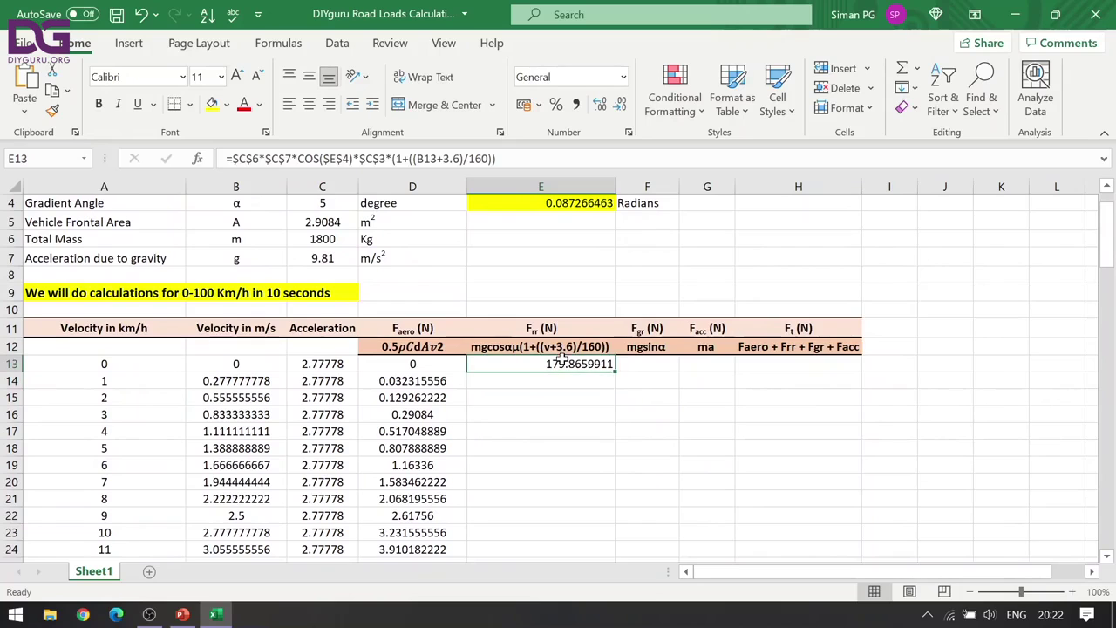
{"action": "double_click", "coordinate": [615, 372]}
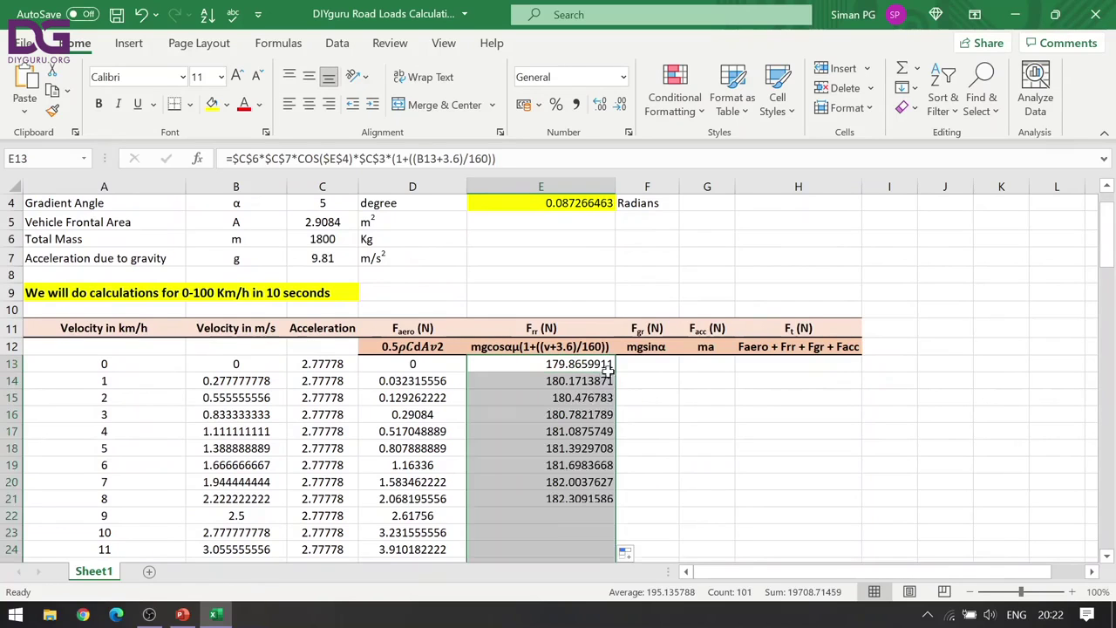
{"action": "scroll", "coordinate": [602, 428], "scroll_direction": "down", "scroll_amount": 20}
{"action": "scroll", "coordinate": [596, 438], "scroll_direction": "down", "scroll_amount": 11}
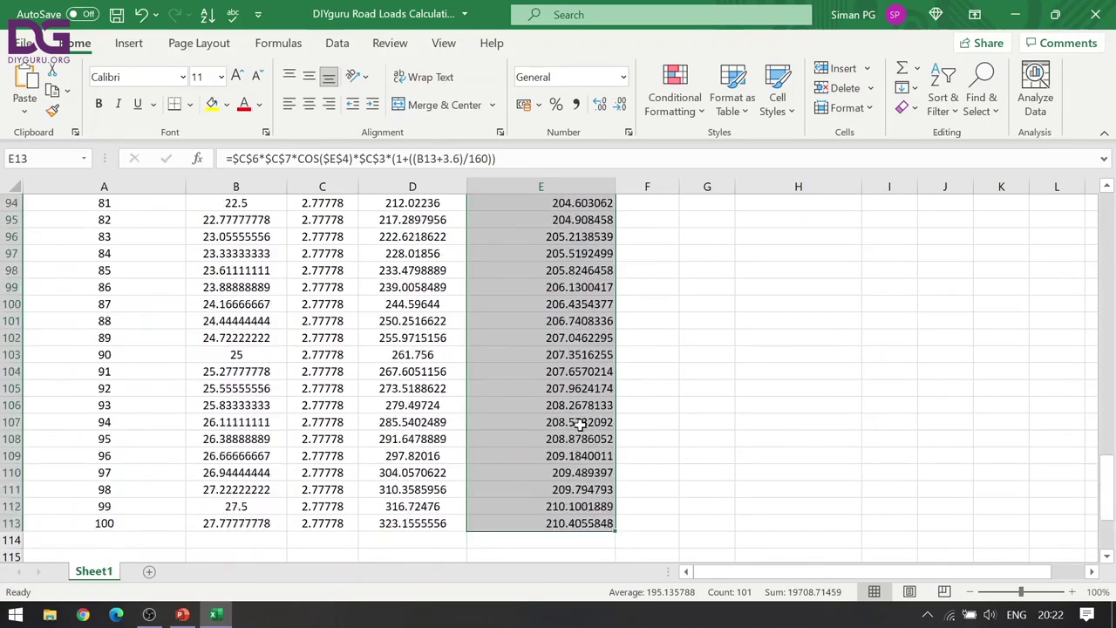
{"action": "scroll", "coordinate": [580, 424], "scroll_direction": "up", "scroll_amount": 20}
{"action": "scroll", "coordinate": [586, 420], "scroll_direction": "up", "scroll_amount": 15}
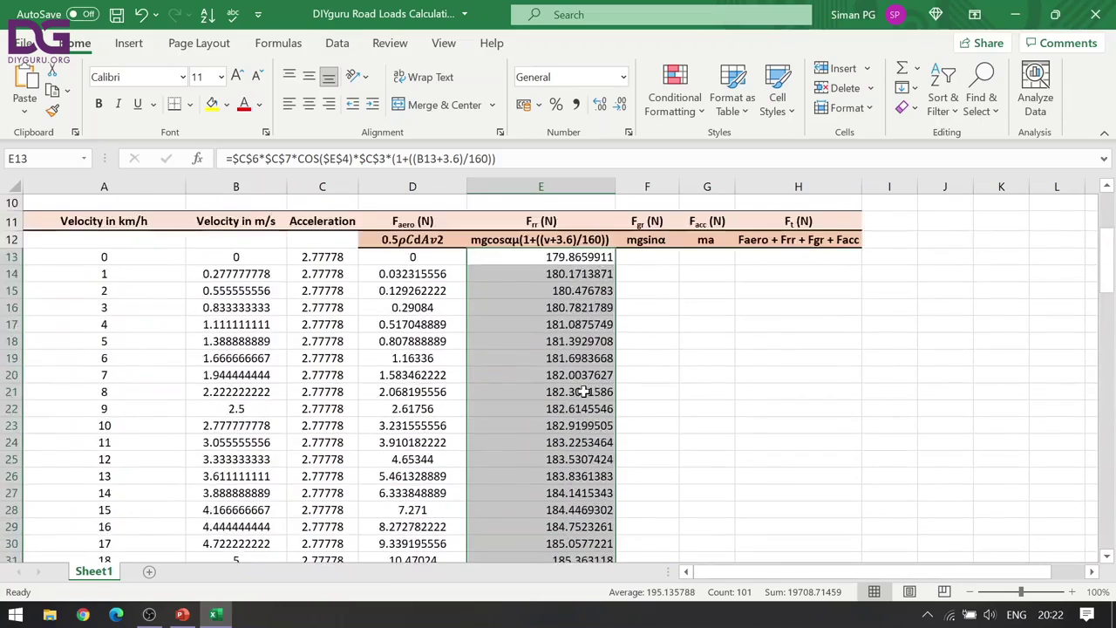
{"action": "left_click", "coordinate": [309, 104]}
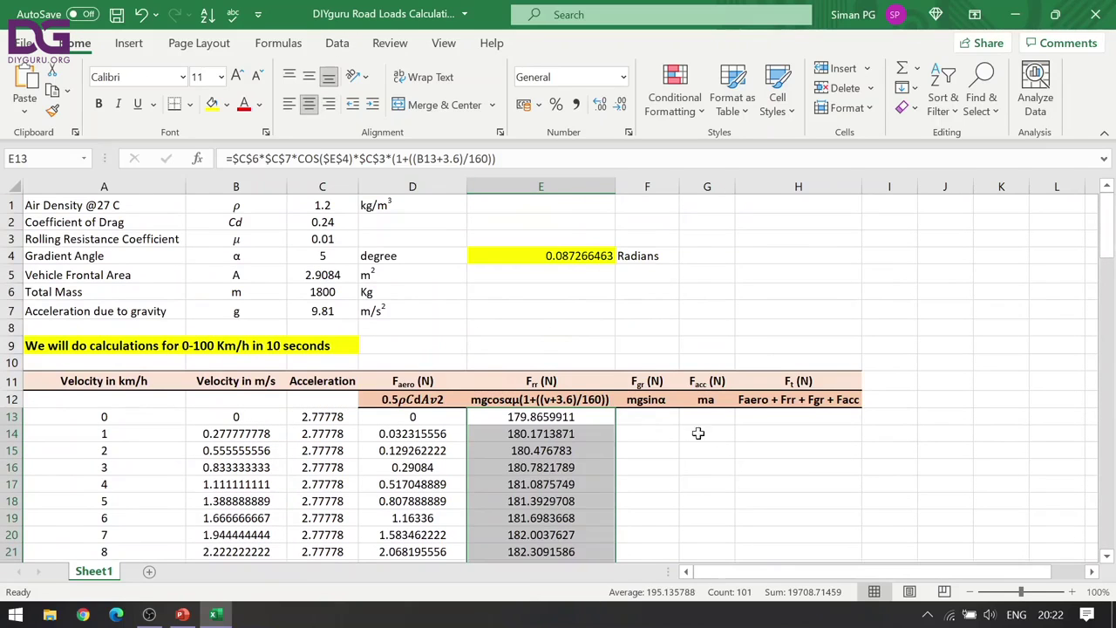
- Enter the gradient force formula =$C$6*$C$7*SIN($E$4) in F13
{"action": "left_click", "coordinate": [649, 416]}
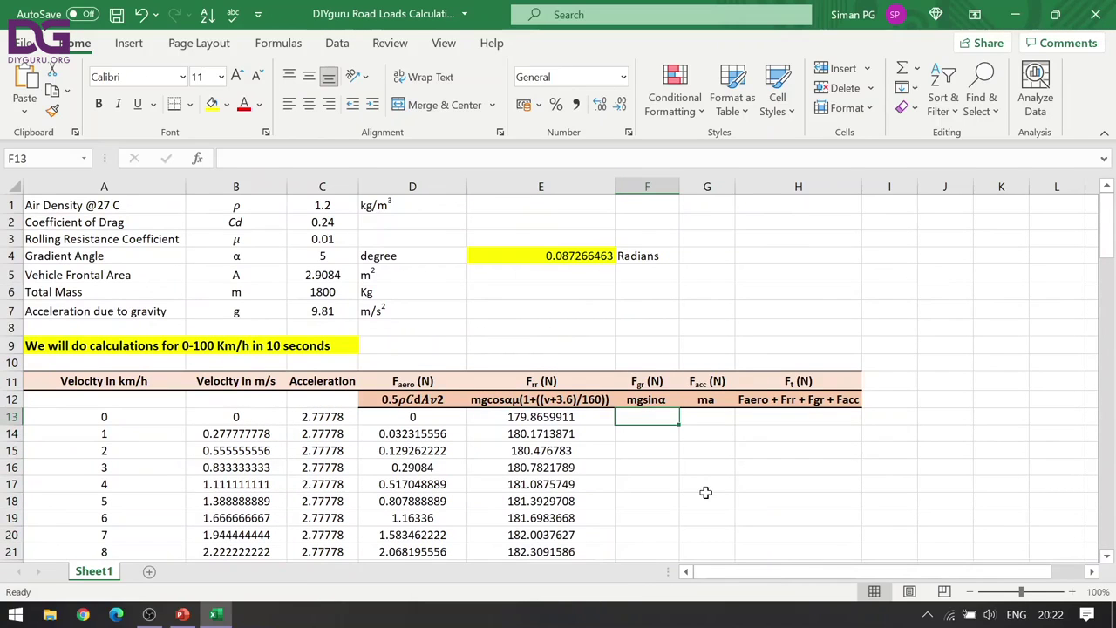
{"action": "type", "text": "="}
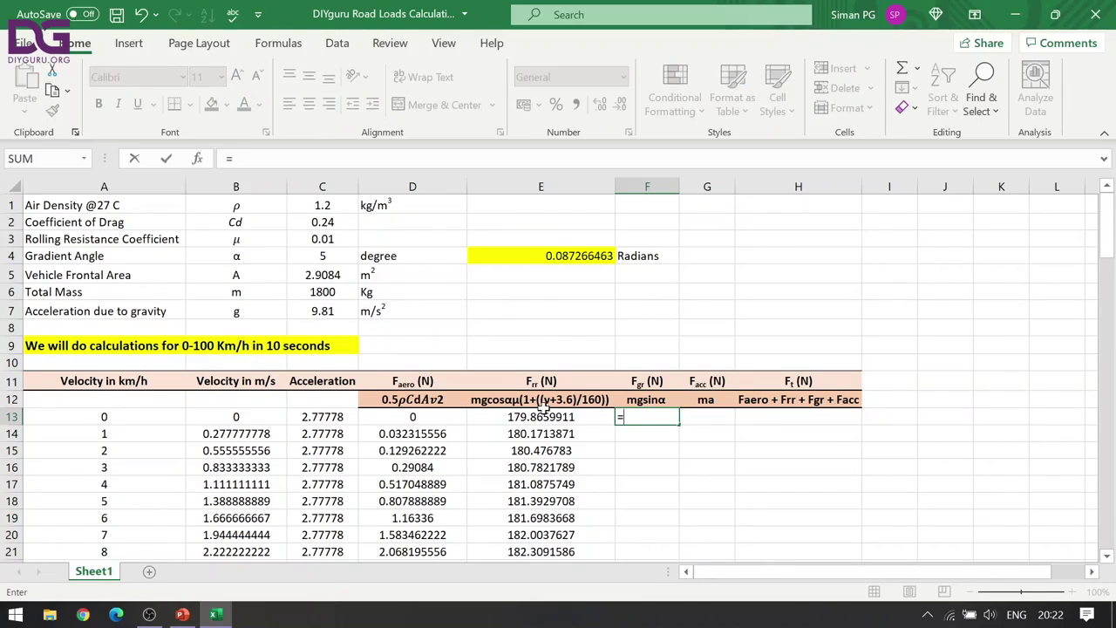
{"action": "left_click", "coordinate": [316, 291]}
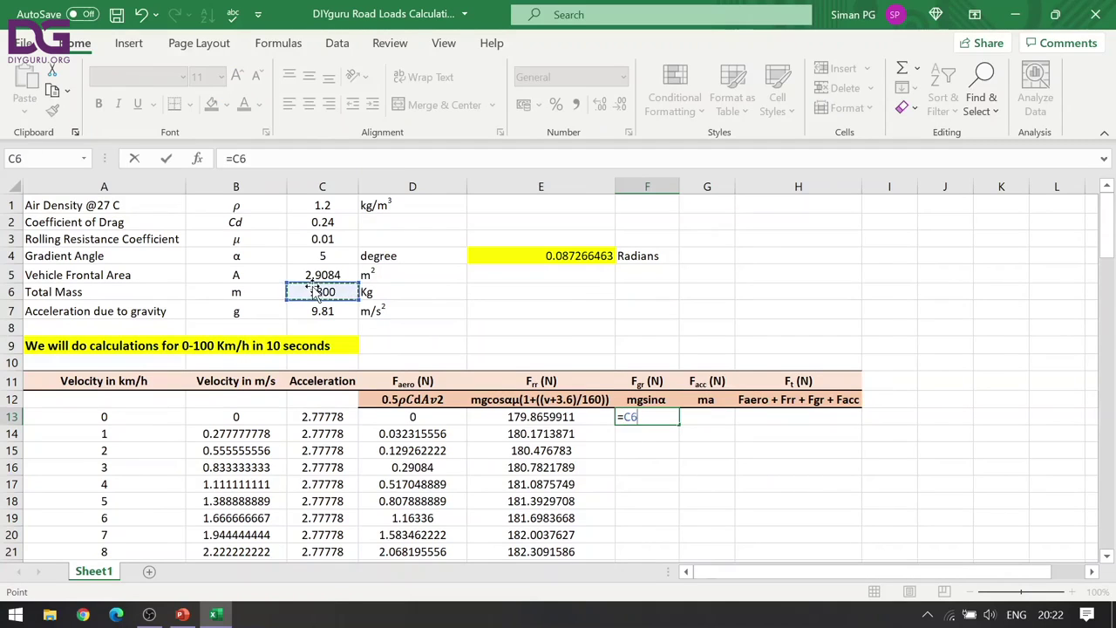
{"action": "key", "text": "F4"}
{"action": "type", "text": "*"}
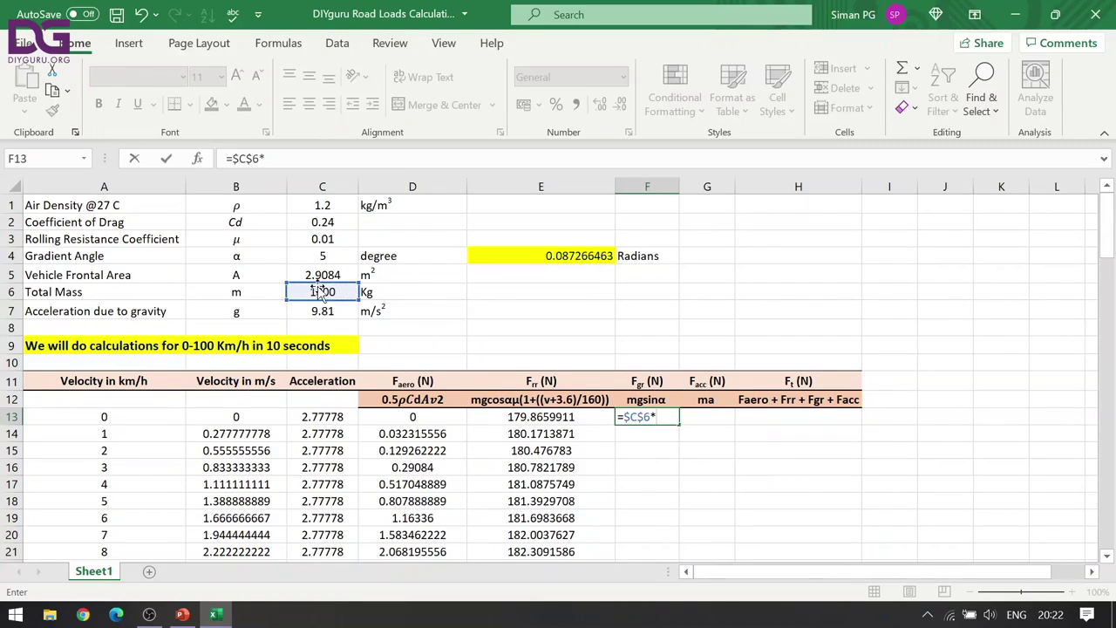
{"action": "left_click", "coordinate": [321, 311]}
{"action": "key", "text": "F4"}
{"action": "type", "text": "*sin"}
{"action": "key", "text": "Tab"}
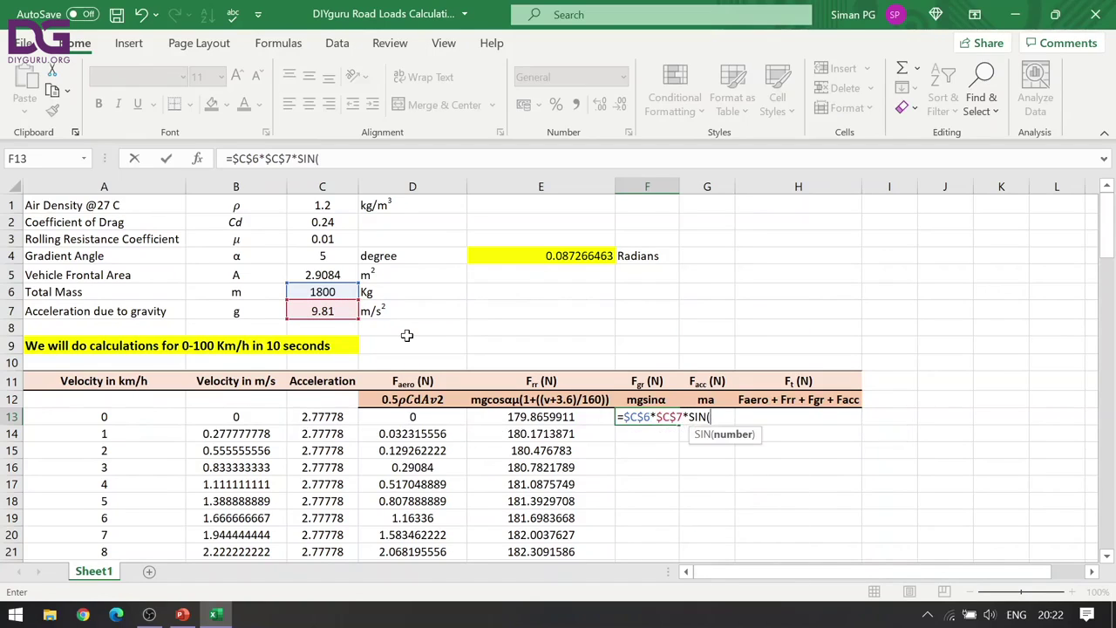
{"action": "left_click", "coordinate": [541, 256]}
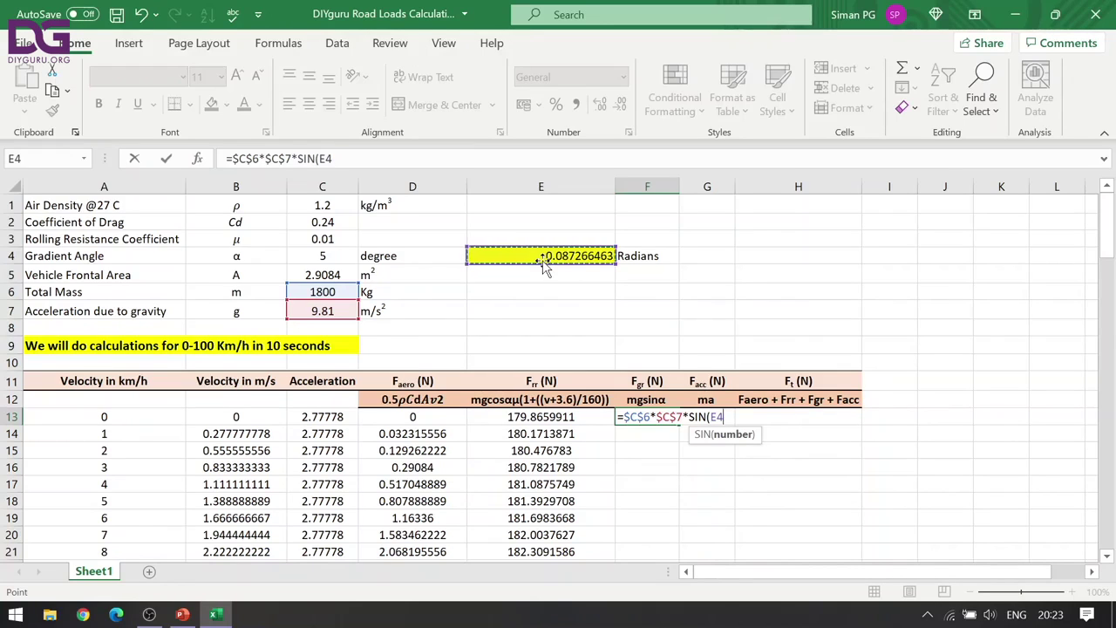
{"action": "key", "text": "F4"}
{"action": "key", "text": "Return"}
- Copy the gradient formula down to row 113, giving 1538.9961 N per row
{"action": "left_click", "coordinate": [660, 417]}
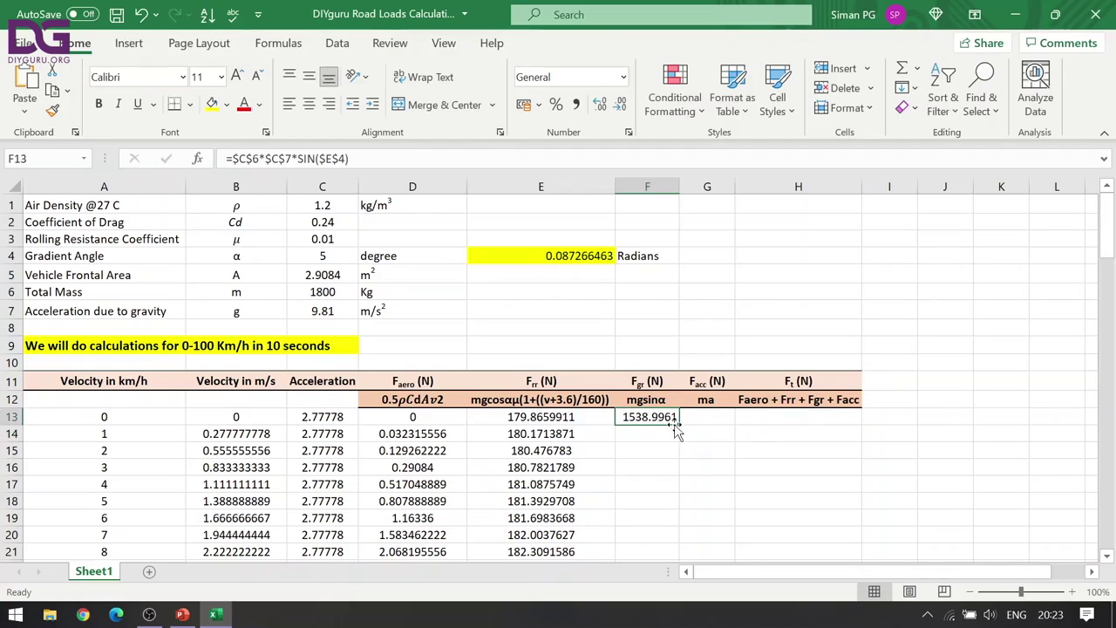
{"action": "double_click", "coordinate": [676, 425]}
{"action": "scroll", "coordinate": [676, 435], "scroll_direction": "down", "scroll_amount": 20}
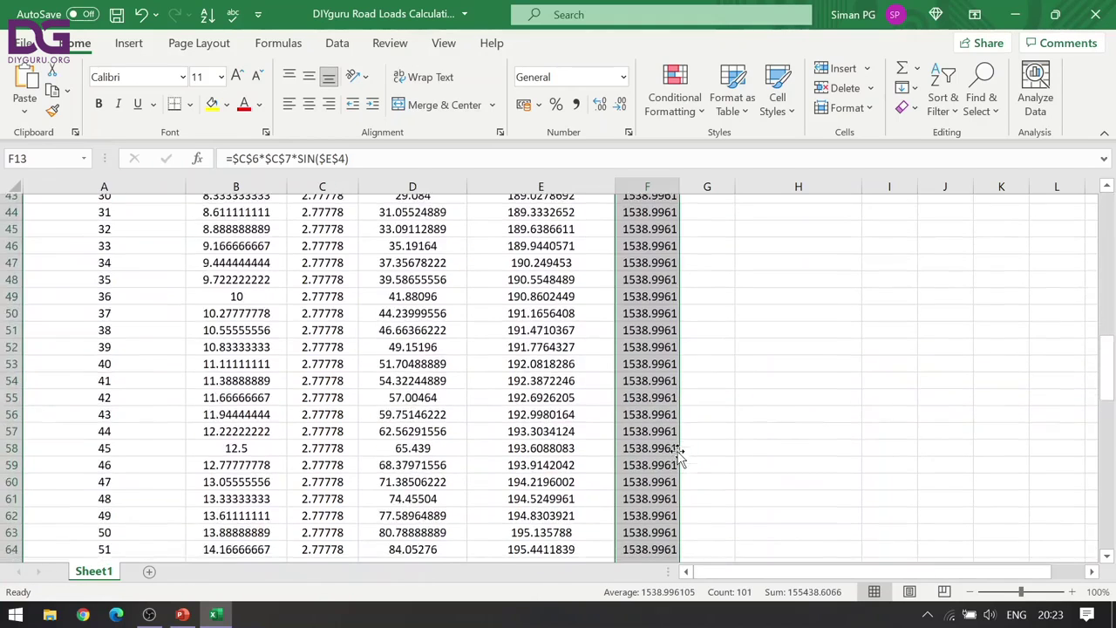
{"action": "scroll", "coordinate": [678, 453], "scroll_direction": "down", "scroll_amount": 7}
{"action": "scroll", "coordinate": [680, 436], "scroll_direction": "up", "scroll_amount": 20}
{"action": "scroll", "coordinate": [679, 410], "scroll_direction": "up", "scroll_amount": 14}
- Enter the acceleration force formula =$C$6*C13 in G13
{"action": "left_click", "coordinate": [706, 416]}
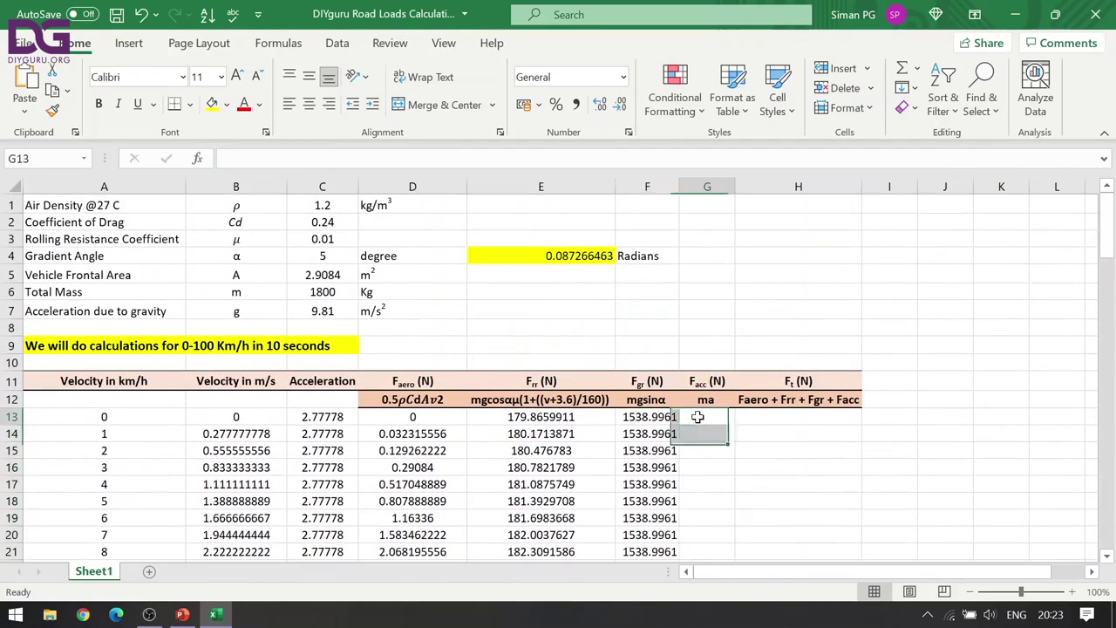
{"action": "type", "text": "="}
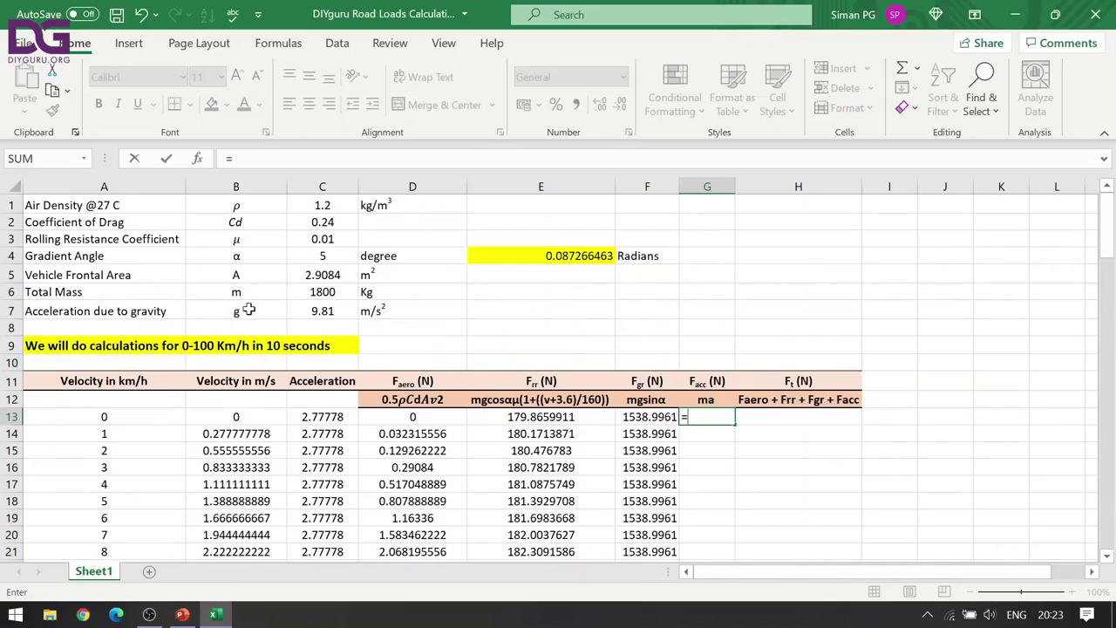
{"action": "left_click", "coordinate": [305, 295]}
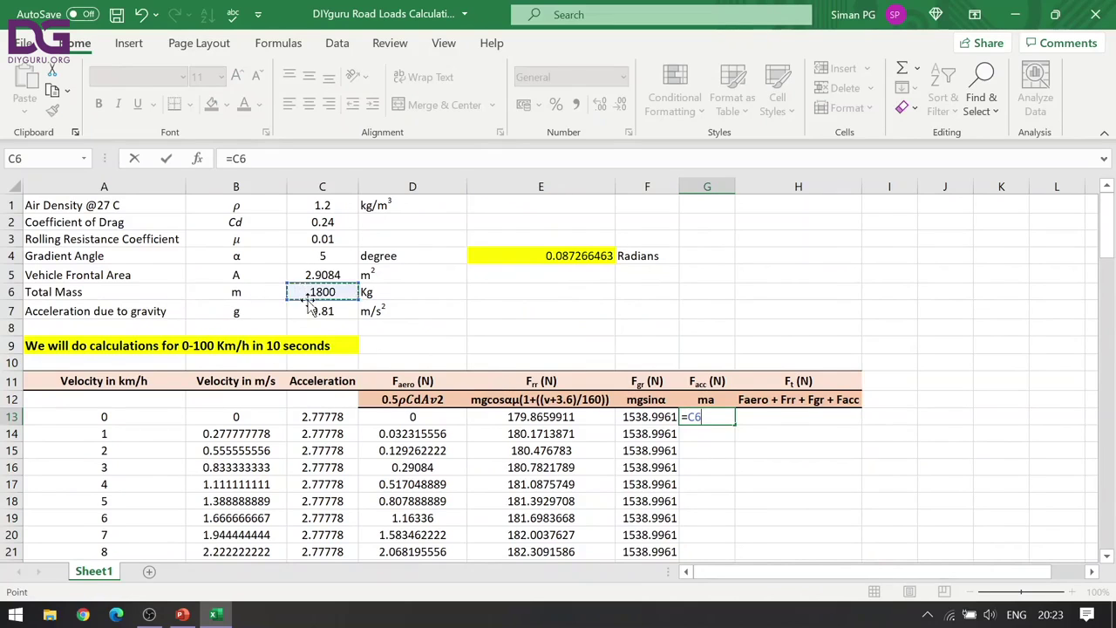
{"action": "key", "text": "F4"}
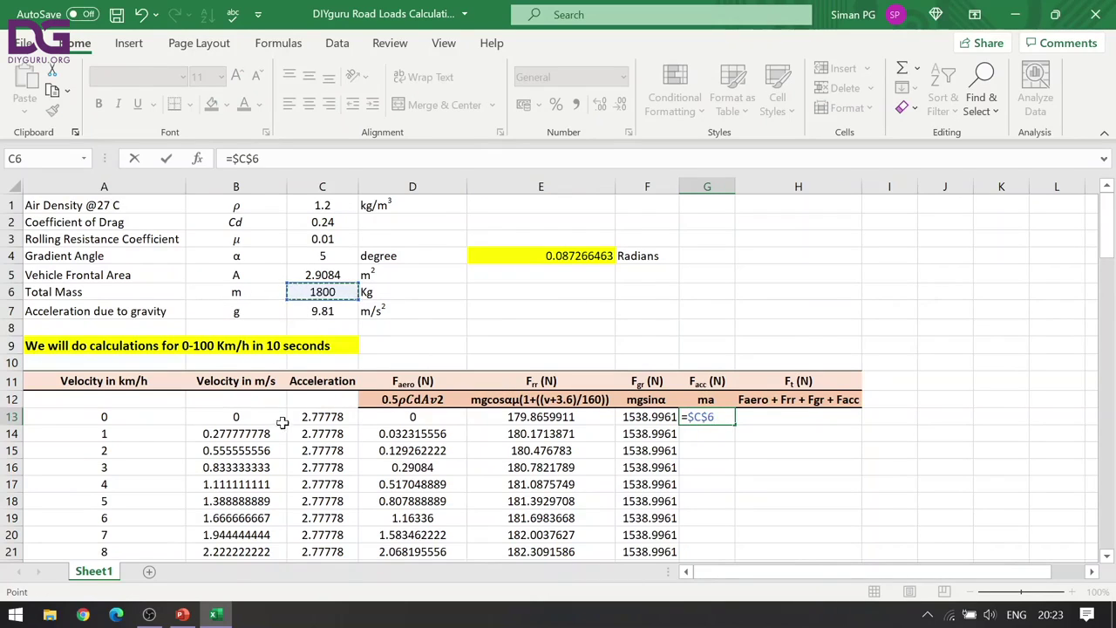
{"action": "left_click", "coordinate": [303, 419]}
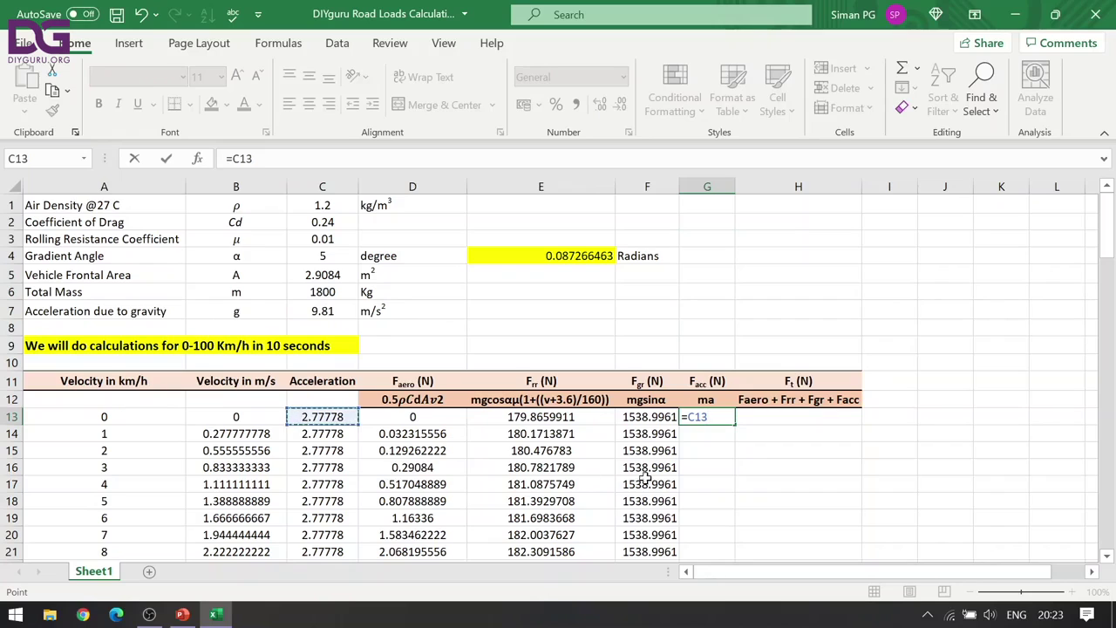
{"action": "key", "text": "BackSpace"}
{"action": "key", "text": "BackSpace"}
{"action": "key", "text": "BackSpace"}
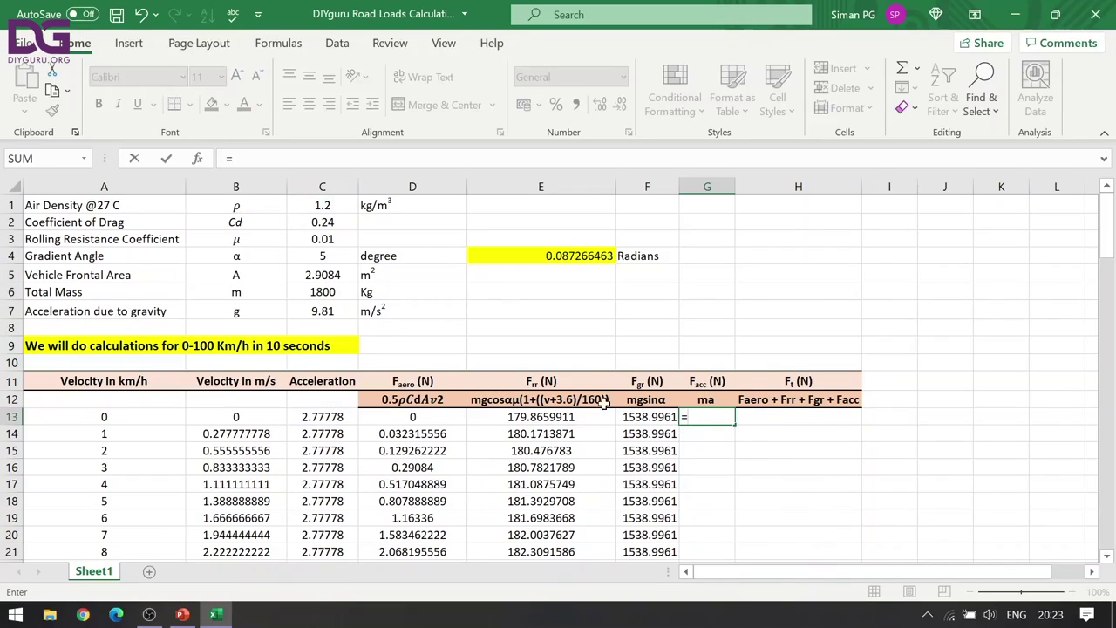
{"action": "left_click", "coordinate": [311, 294]}
{"action": "key", "text": "F4"}
{"action": "type", "text": "*"}
{"action": "left_click", "coordinate": [308, 417]}
{"action": "key", "text": "Return"}
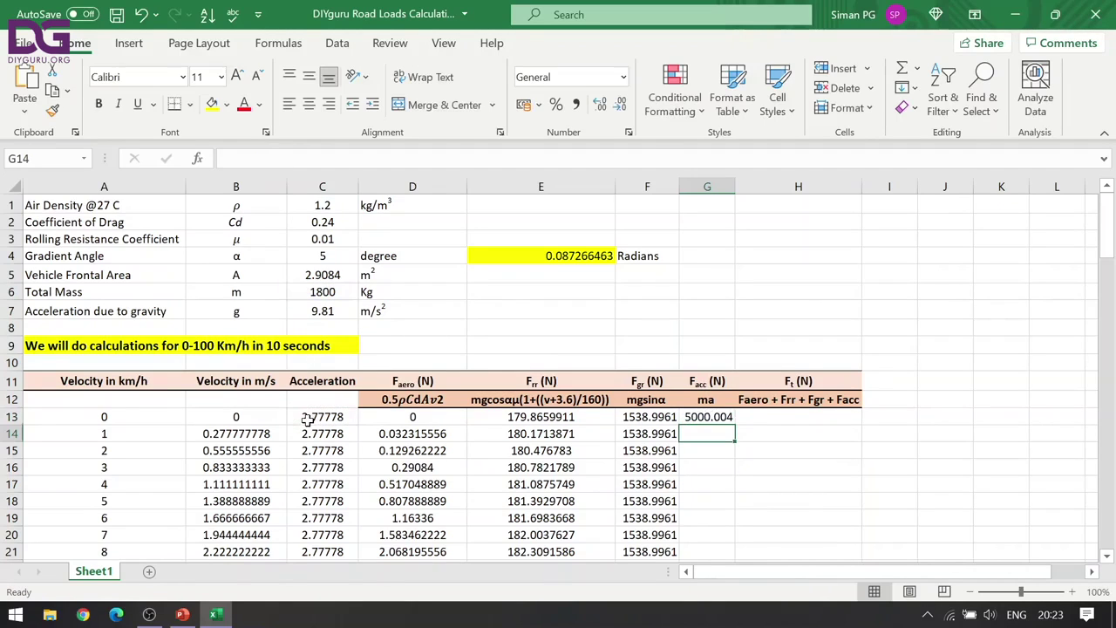
- Fill the Facc formula down all speed rows and widen column G
{"action": "left_click", "coordinate": [728, 416]}
{"action": "double_click", "coordinate": [735, 425]}
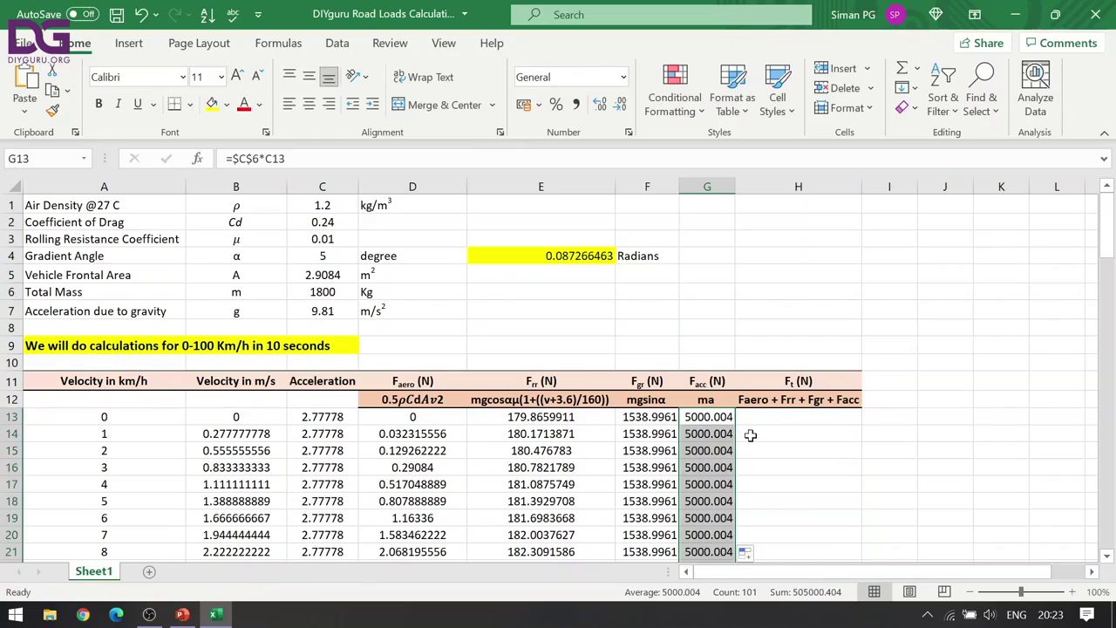
{"action": "left_click_drag", "start_coordinate": [730, 190], "coordinate": [743, 190]}
- Enter =D13+E13+F13+G13 in H13 to total the four forces
{"action": "left_click", "coordinate": [797, 453]}
{"action": "left_click", "coordinate": [783, 419]}
{"action": "type", "text": "="}
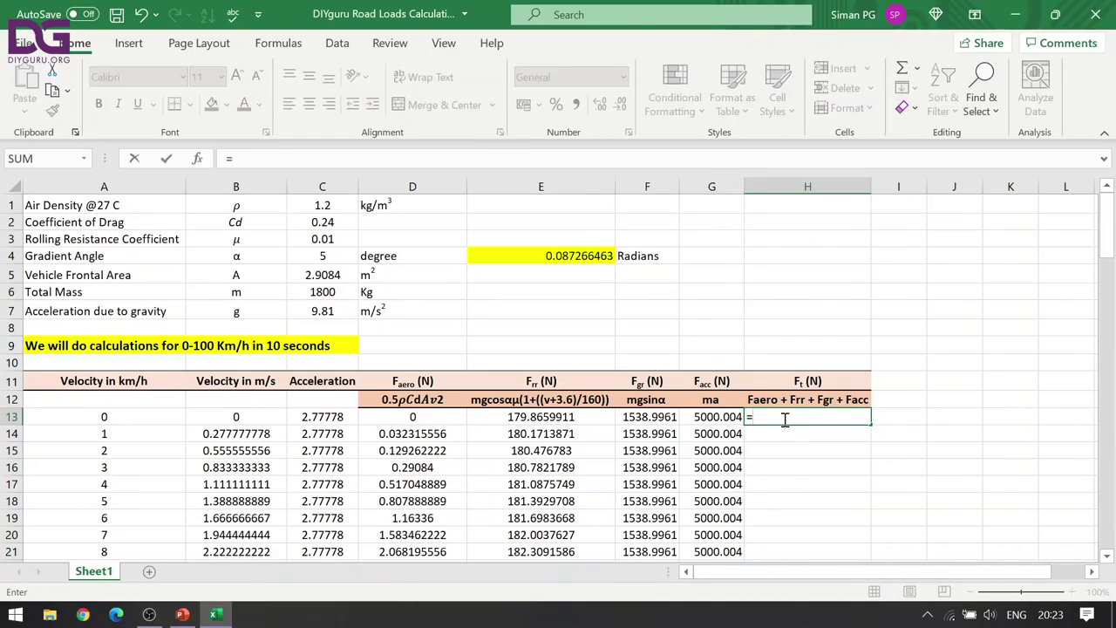
{"action": "key", "text": "Left"}
{"action": "key", "text": "Left"}
{"action": "key", "text": "Left"}
{"action": "key", "text": "Left"}
{"action": "key", "text": "Left"}
{"action": "key", "text": "Right"}
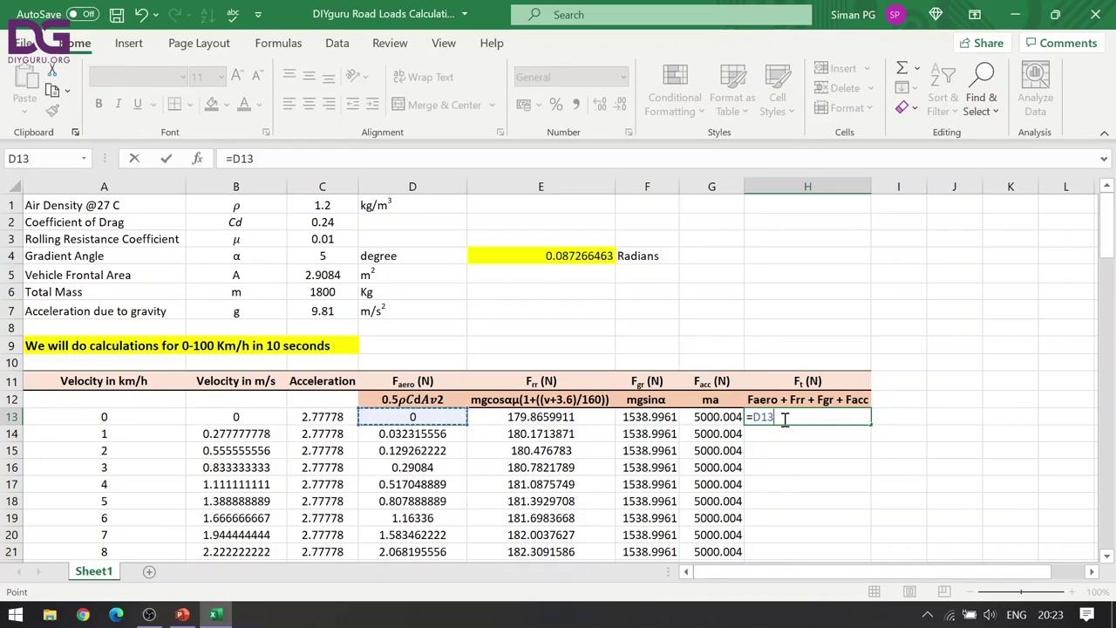
{"action": "type", "text": "+"}
{"action": "key", "text": "Right"}
{"action": "key", "text": "Left"}
{"action": "key", "text": "Left"}
{"action": "key", "text": "Left"}
{"action": "key", "text": "Left"}
{"action": "type", "text": "+"}
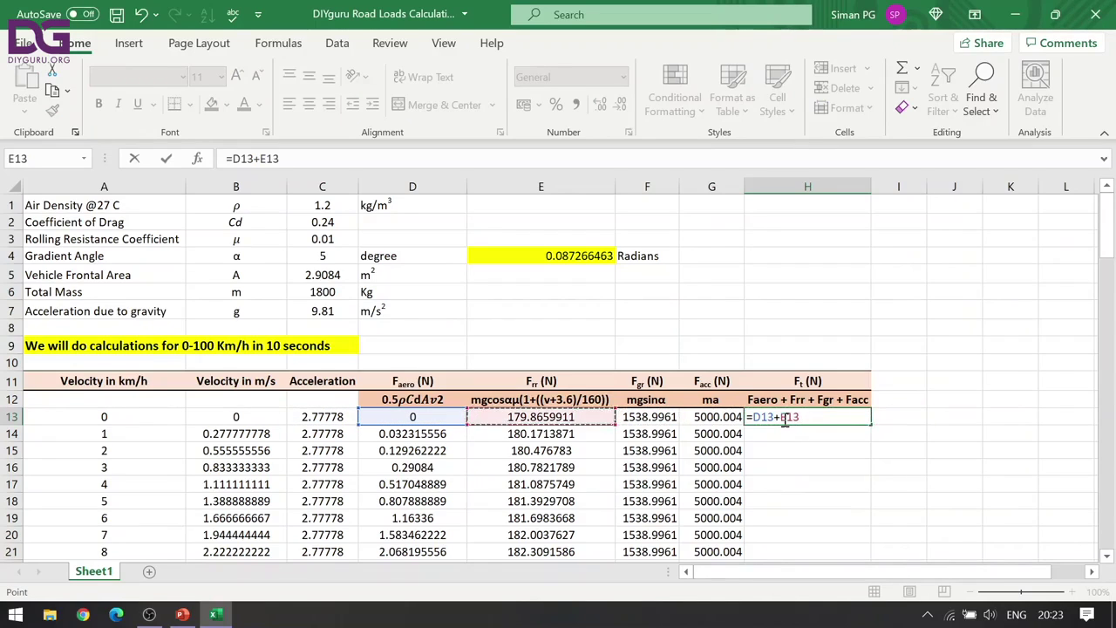
{"action": "key", "text": "Left"}
{"action": "key", "text": "Left"}
{"action": "type", "text": "+"}
{"action": "key", "text": "Left"}
{"action": "key", "text": "Return"}
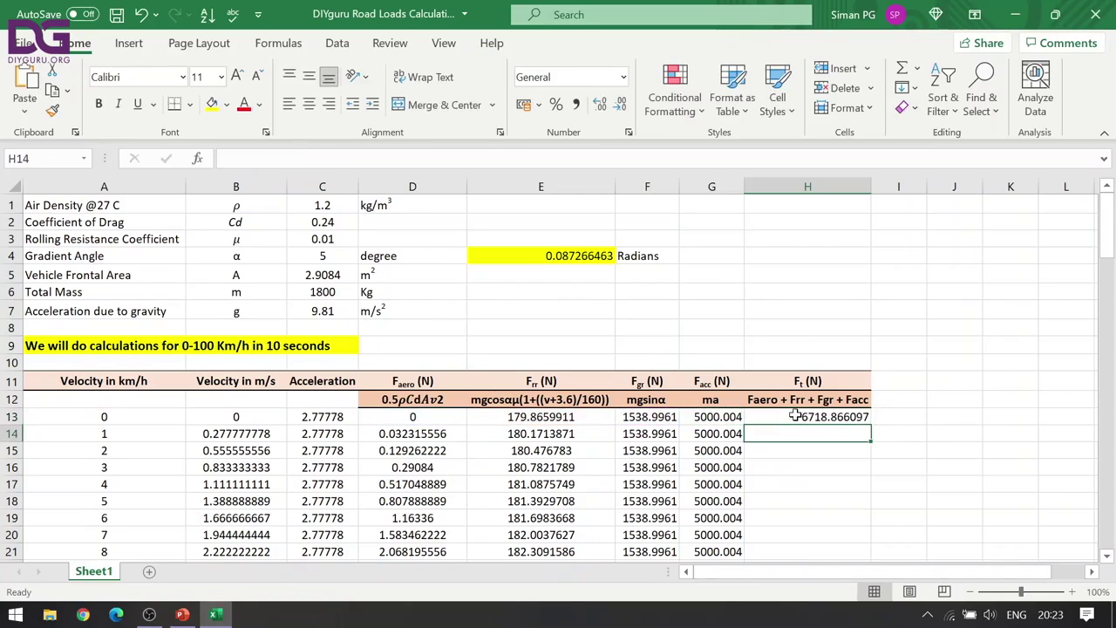
- Copy the Ft formula down all 101 rows and make the values centred and bold
{"action": "left_click", "coordinate": [795, 416]}
{"action": "double_click", "coordinate": [872, 421]}
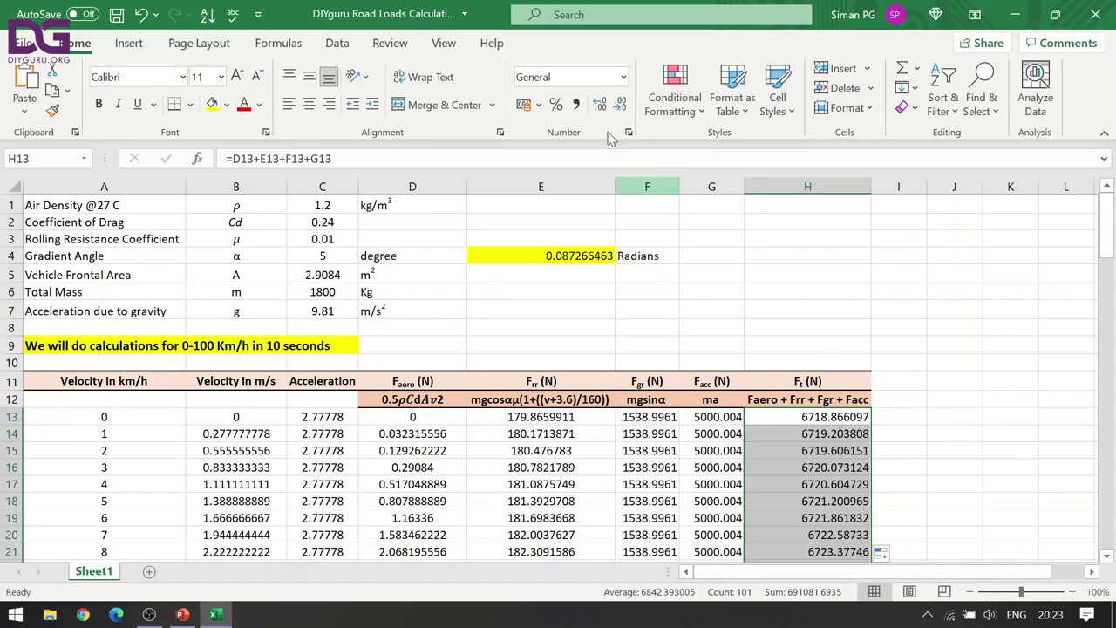
{"action": "left_click", "coordinate": [308, 103]}
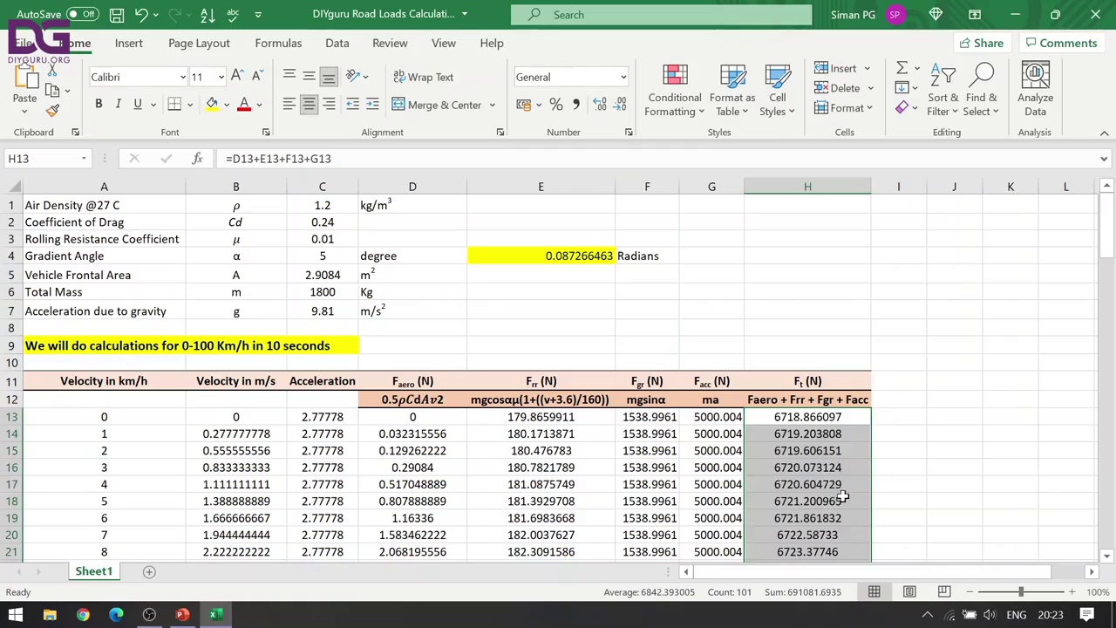
{"action": "key", "text": "ctrl+b"}
{"action": "scroll", "coordinate": [872, 466], "scroll_direction": "down", "scroll_amount": 17}
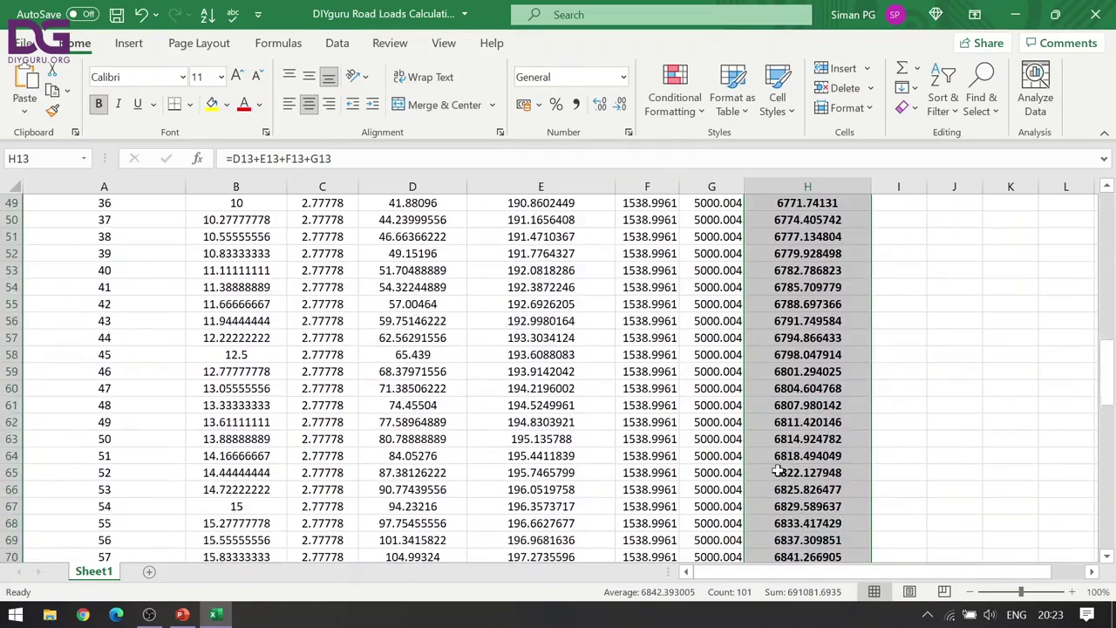
{"action": "scroll", "coordinate": [757, 472], "scroll_direction": "up", "scroll_amount": 20}
- Review the Faero heading and the velocity conversion formula in B14 across the table
{"action": "left_click", "coordinate": [454, 390]}
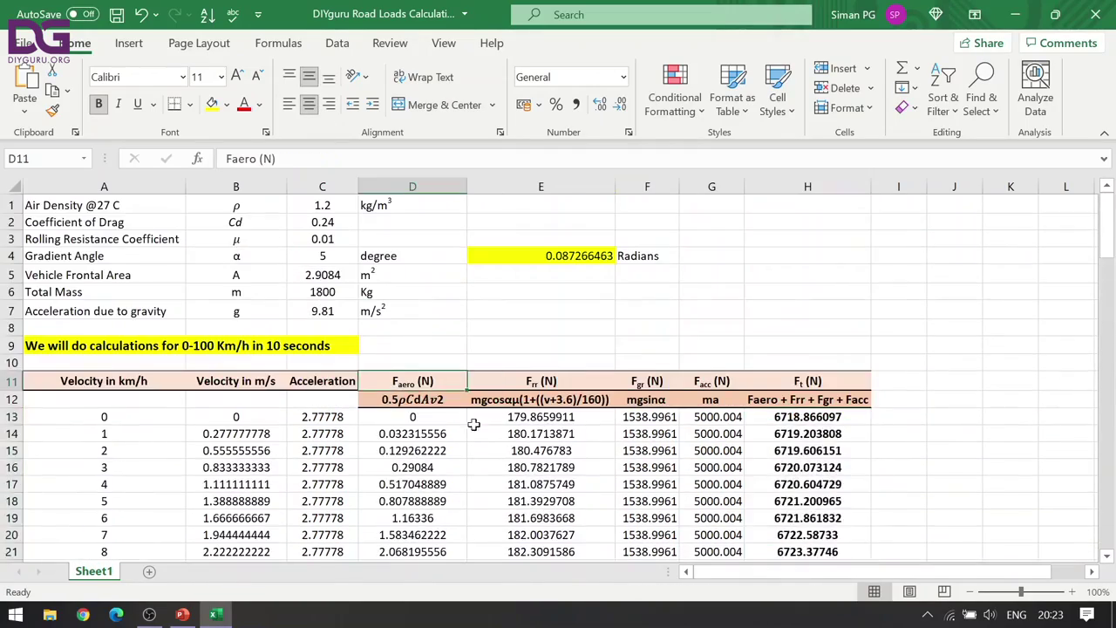
{"action": "scroll", "coordinate": [541, 418], "scroll_direction": "down", "scroll_amount": 7}
{"action": "scroll", "coordinate": [555, 417], "scroll_direction": "down", "scroll_amount": 20}
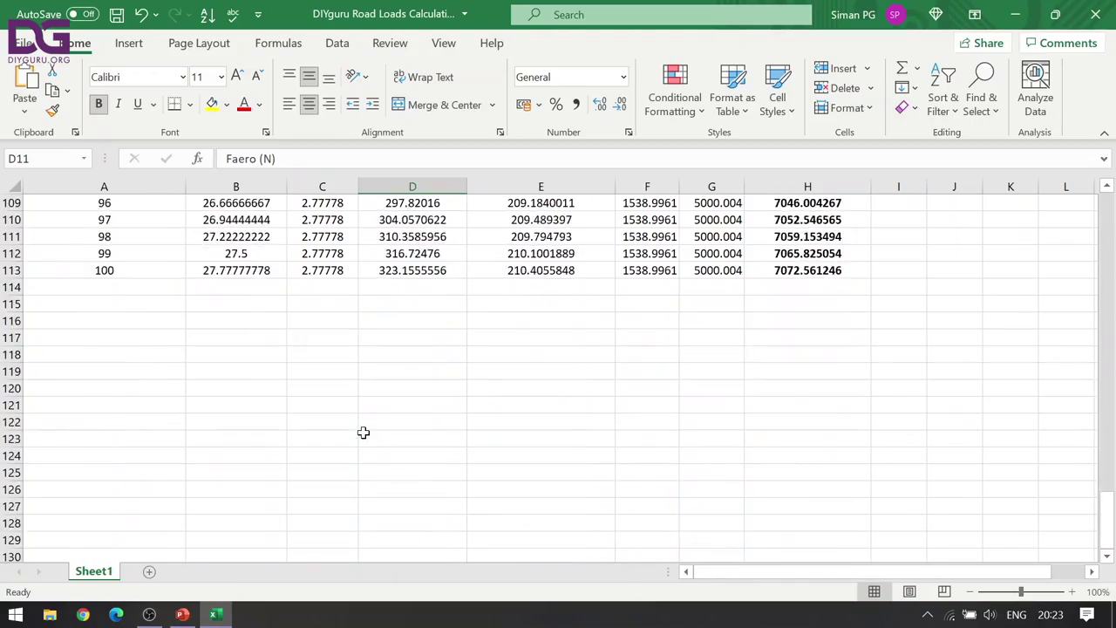
{"action": "scroll", "coordinate": [365, 433], "scroll_direction": "up", "scroll_amount": 3}
{"action": "scroll", "coordinate": [364, 433], "scroll_direction": "up", "scroll_amount": 20}
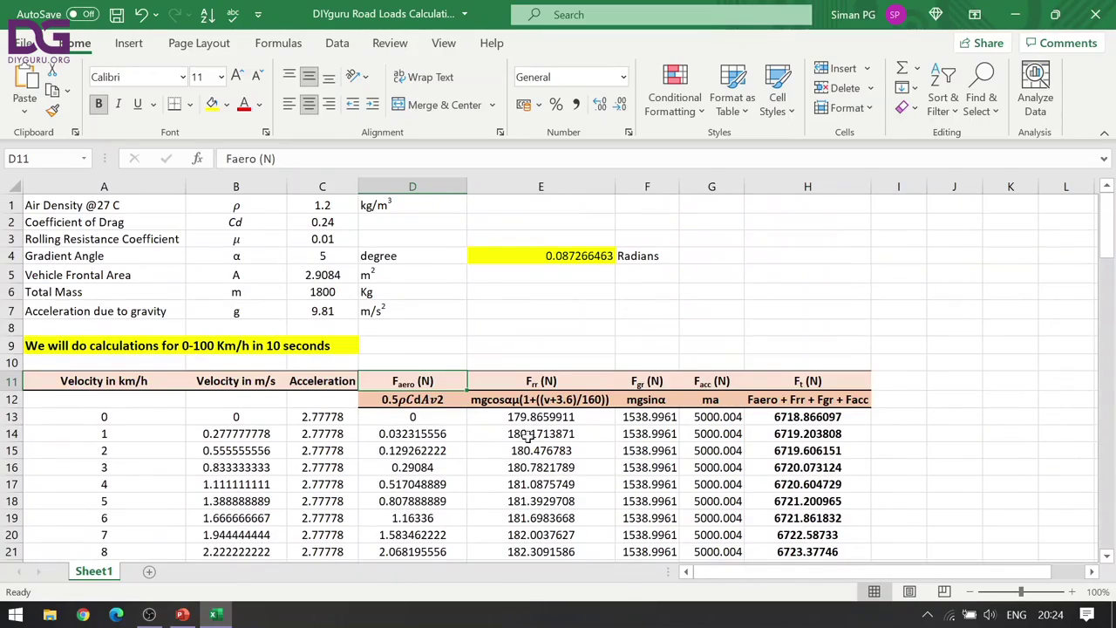
{"action": "scroll", "coordinate": [486, 436], "scroll_direction": "down", "scroll_amount": 4}
{"action": "scroll", "coordinate": [235, 418], "scroll_direction": "up", "scroll_amount": 4}
{"action": "left_click", "coordinate": [209, 433]}
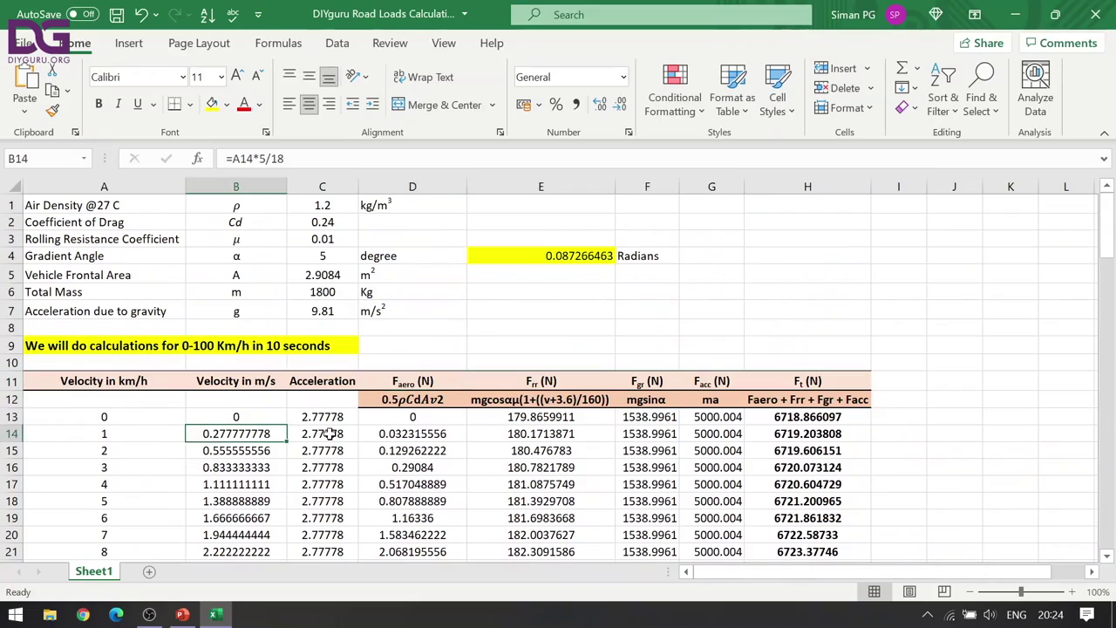
{"action": "scroll", "coordinate": [329, 433], "scroll_direction": "down", "scroll_amount": 20}
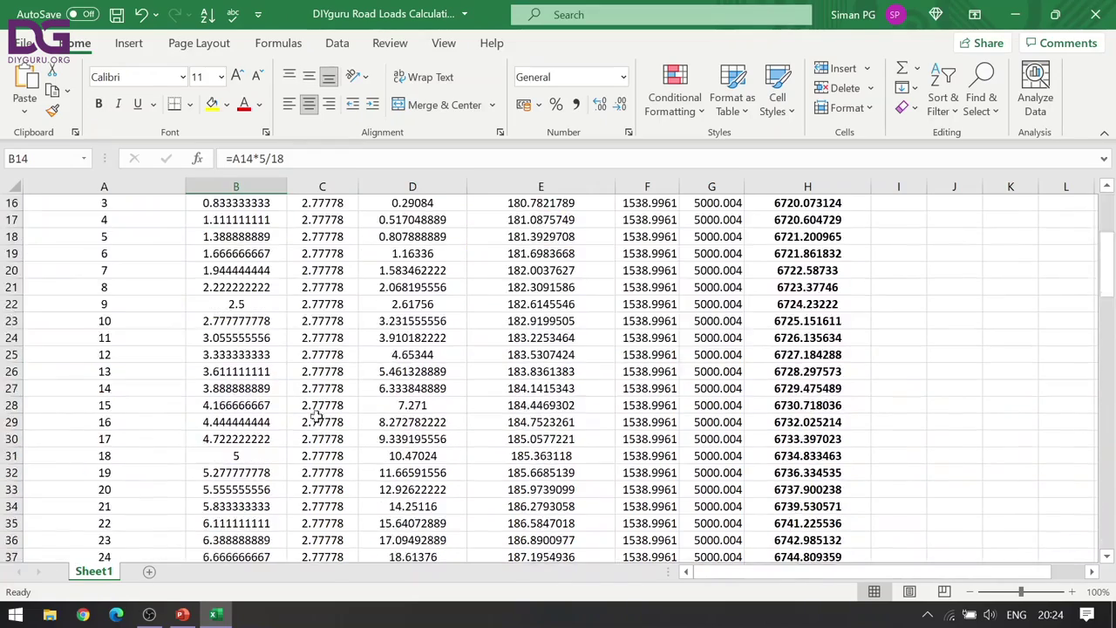
{"action": "scroll", "coordinate": [271, 392], "scroll_direction": "down", "scroll_amount": 10}
{"action": "scroll", "coordinate": [271, 399], "scroll_direction": "up", "scroll_amount": 20}
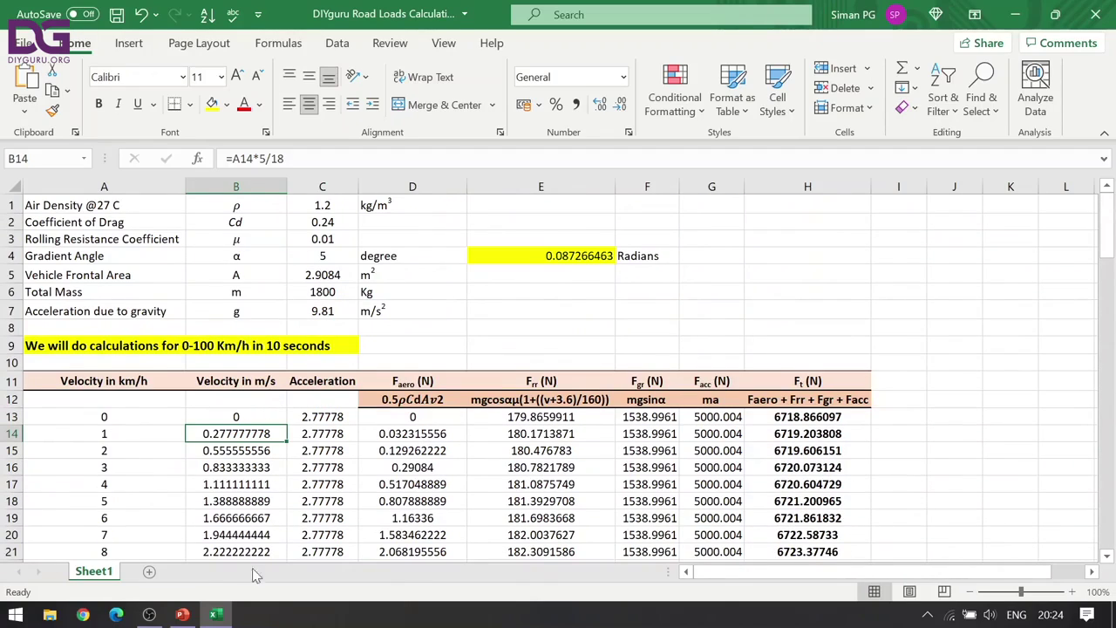
- View slide 12's force table for 0, 25, 50, 75 and 100 km/h in PowerPoint
{"action": "left_click", "coordinate": [182, 614]}
{"action": "scroll", "coordinate": [53, 392], "scroll_direction": "down", "scroll_amount": 6}
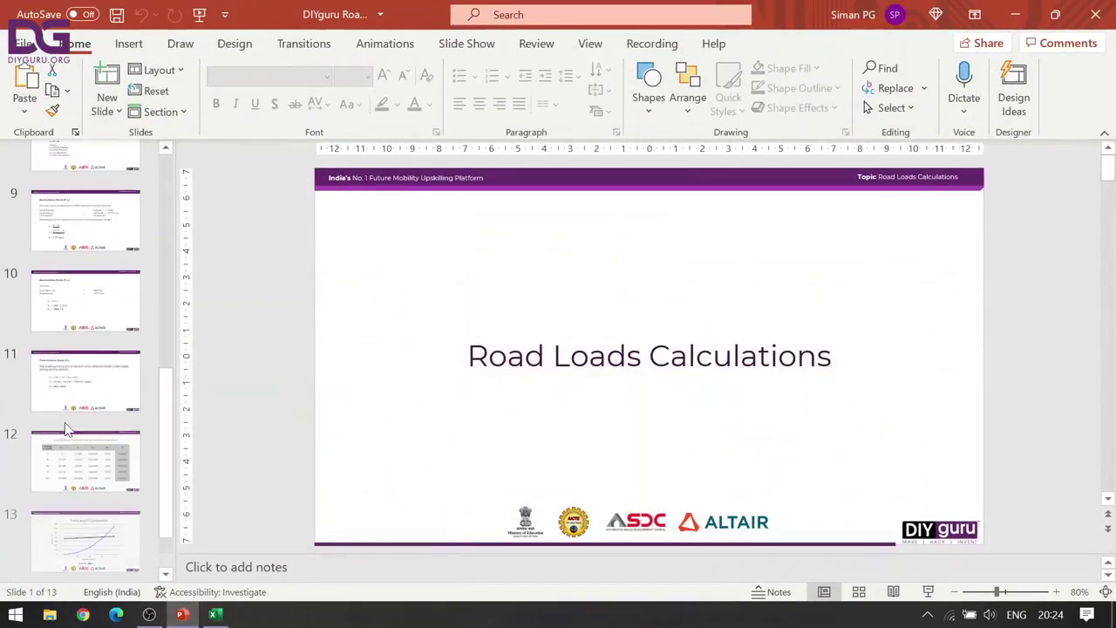
{"action": "left_click", "coordinate": [68, 429]}
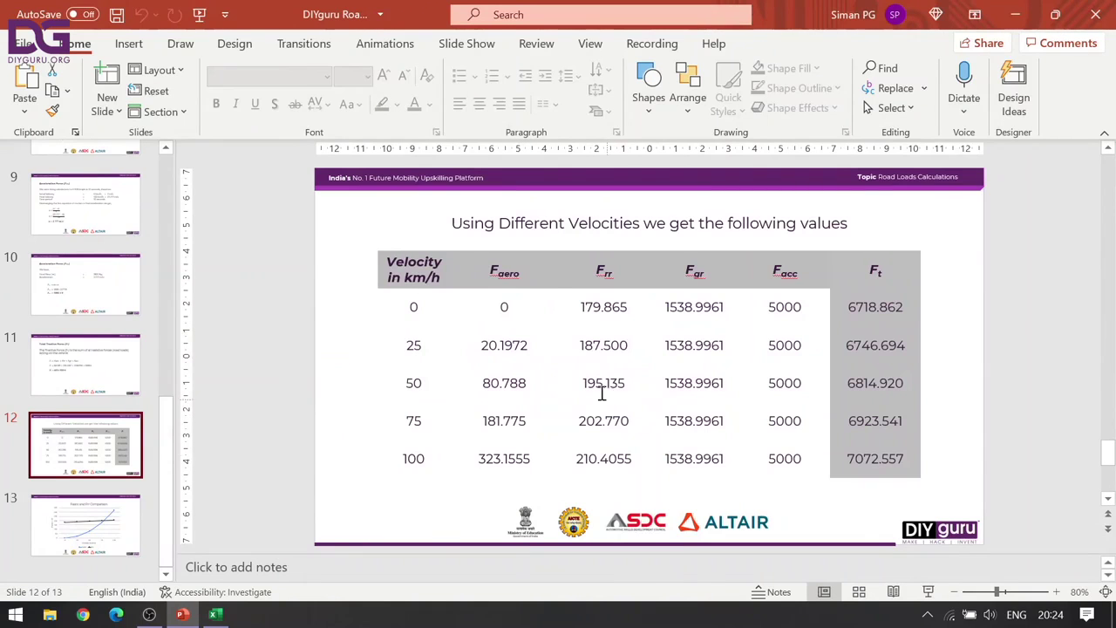
{"action": "key", "text": "alt+Tab"}
{"action": "scroll", "coordinate": [473, 428], "scroll_direction": "down", "scroll_amount": 2}
- Fill the 0 and 25 km/h rows (columns A to H) with yellow
{"action": "scroll", "coordinate": [131, 391], "scroll_direction": "up", "scroll_amount": 1}
{"action": "left_click_drag", "start_coordinate": [120, 362], "coordinate": [828, 363]}
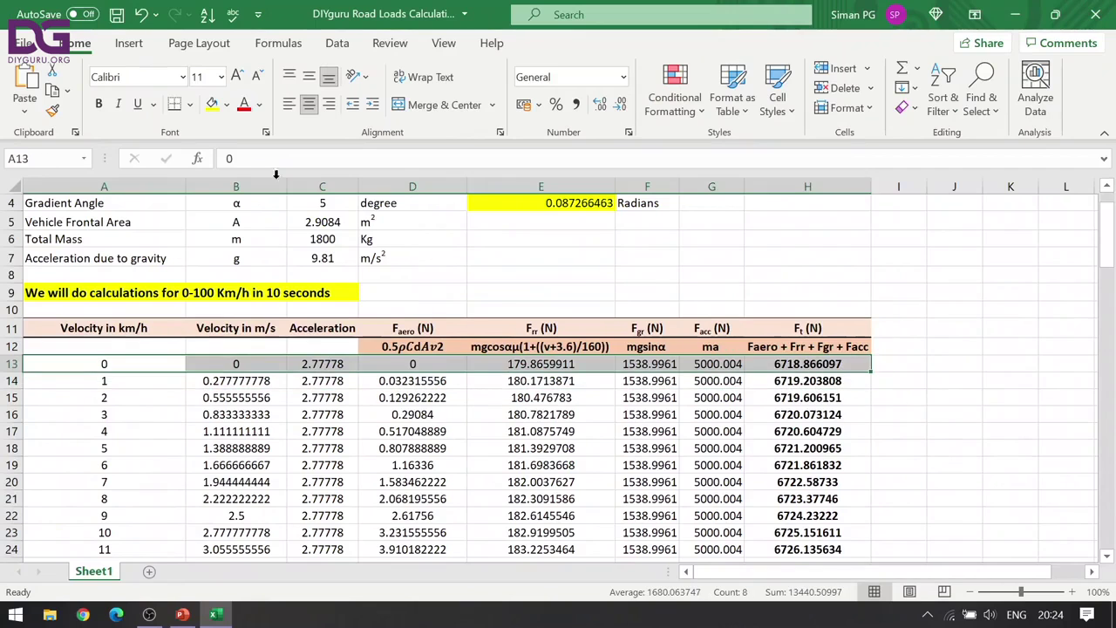
{"action": "left_click", "coordinate": [211, 103]}
{"action": "scroll", "coordinate": [286, 414], "scroll_direction": "down", "scroll_amount": 6}
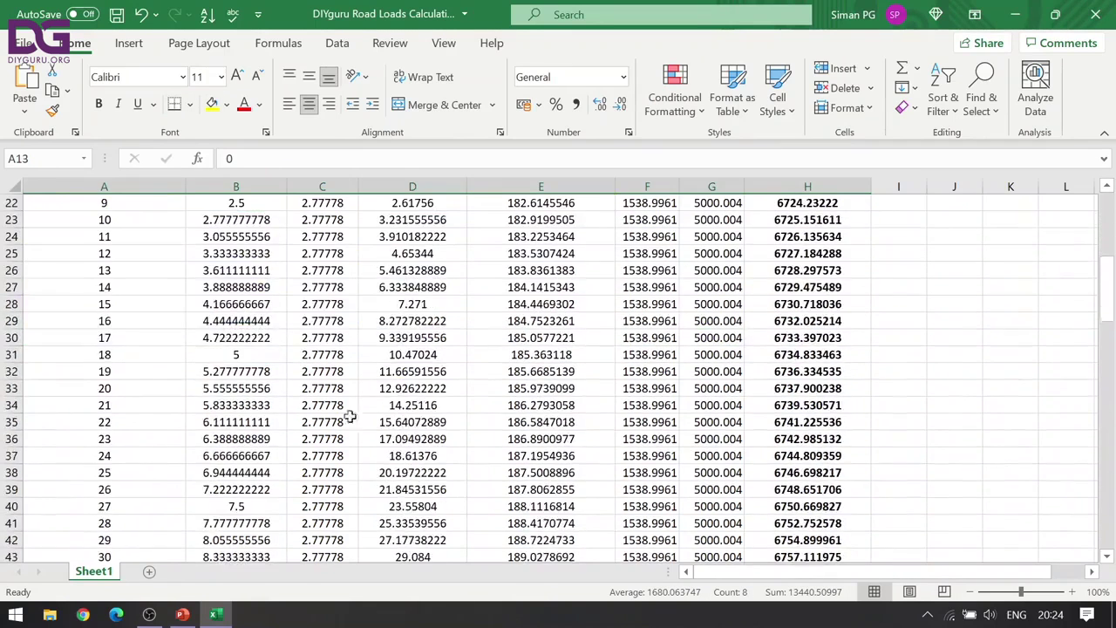
{"action": "scroll", "coordinate": [286, 414], "scroll_direction": "down", "scroll_amount": 2}
{"action": "left_click_drag", "start_coordinate": [61, 366], "coordinate": [863, 373]}
{"action": "left_click", "coordinate": [214, 104]}
- Fill the 50, 75 and 100 km/h rows with yellow as well
{"action": "scroll", "coordinate": [159, 426], "scroll_direction": "down", "scroll_amount": 7}
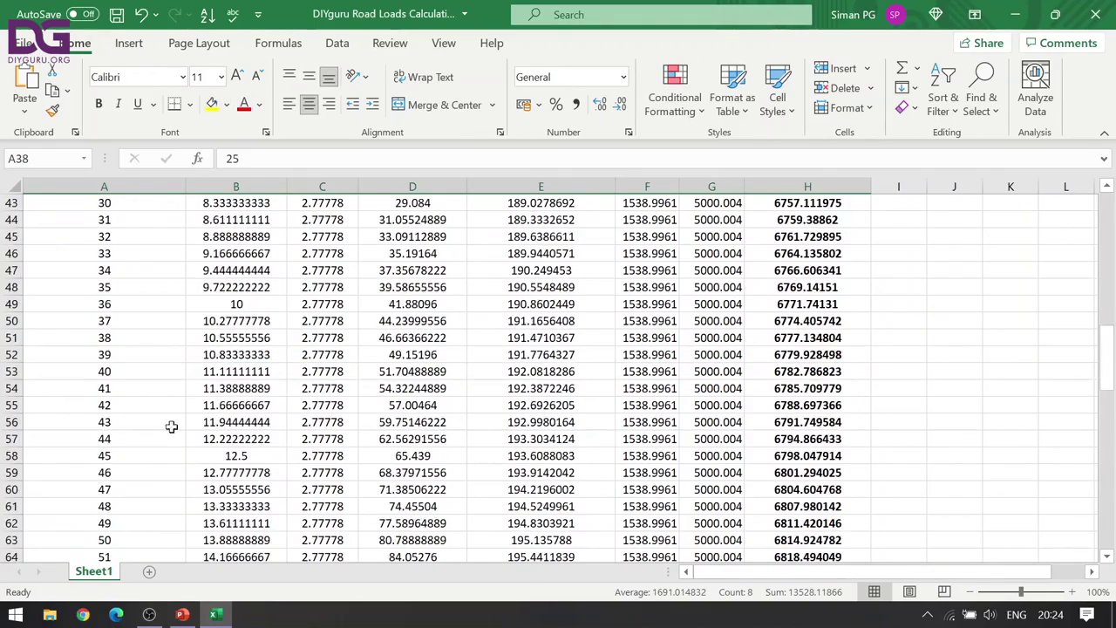
{"action": "left_click_drag", "start_coordinate": [56, 439], "coordinate": [820, 439]}
{"action": "left_click", "coordinate": [214, 104]}
{"action": "scroll", "coordinate": [155, 387], "scroll_direction": "down", "scroll_amount": 9}
{"action": "left_click_drag", "start_coordinate": [104, 405], "coordinate": [804, 396]}
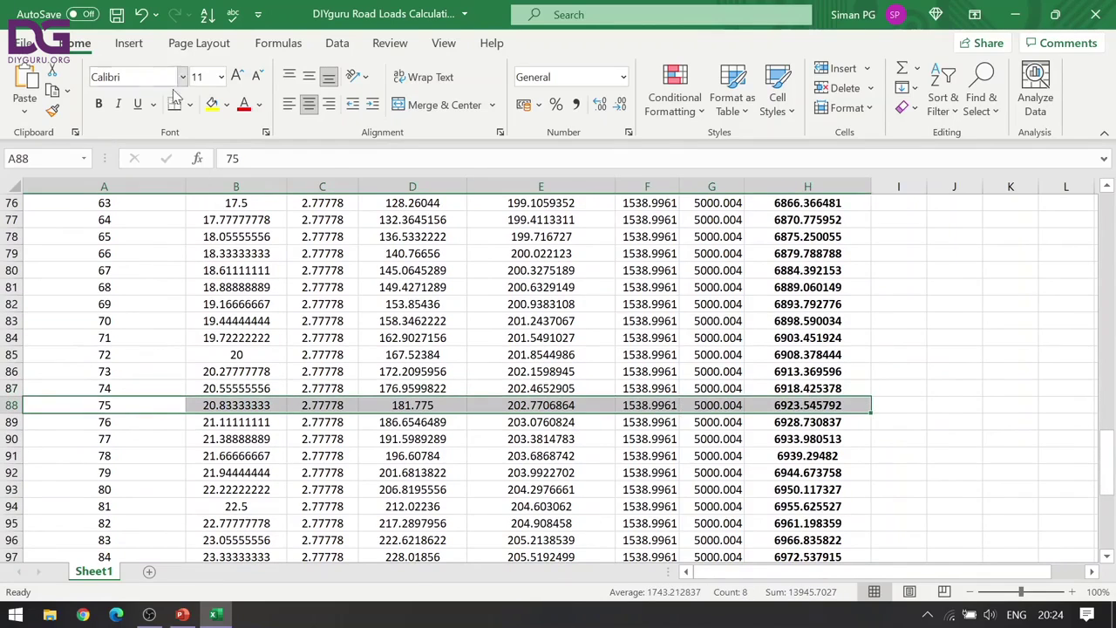
{"action": "left_click", "coordinate": [214, 104]}
{"action": "scroll", "coordinate": [318, 337], "scroll_direction": "down", "scroll_amount": 5}
{"action": "scroll", "coordinate": [134, 406], "scroll_direction": "down", "scroll_amount": 4}
{"action": "left_click_drag", "start_coordinate": [114, 371], "coordinate": [830, 377]}
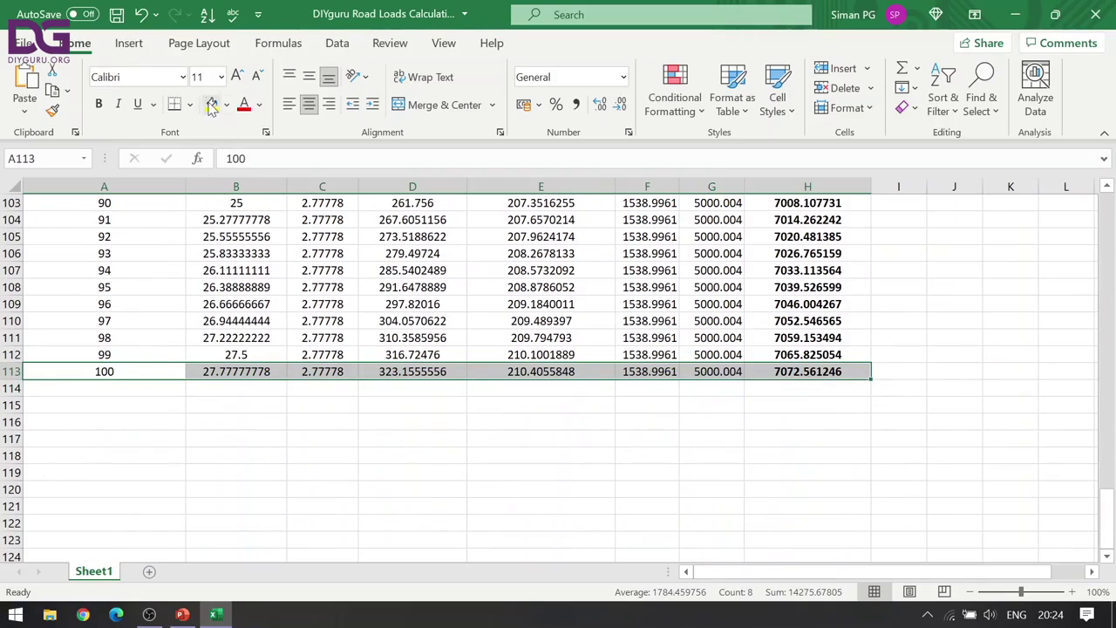
{"action": "left_click", "coordinate": [213, 104]}
{"action": "scroll", "coordinate": [468, 377], "scroll_direction": "up", "scroll_amount": 13}
{"action": "scroll", "coordinate": [469, 377], "scroll_direction": "up", "scroll_amount": 20}
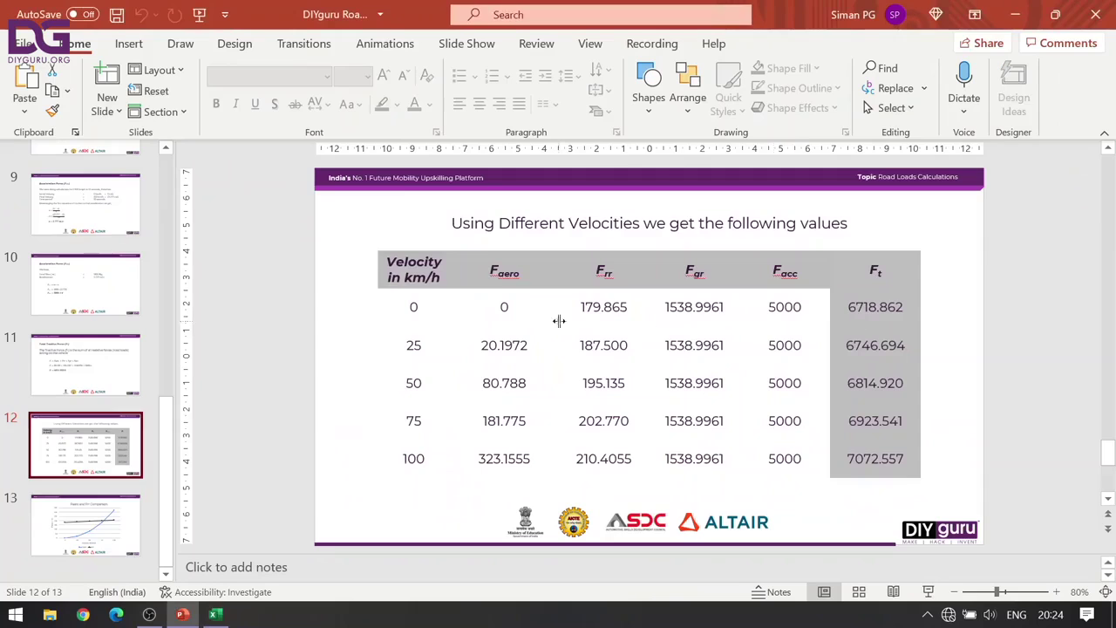
- Check the Faero and Frr Comparison chart slide in PowerPoint
{"action": "key", "text": "alt+Tab"}
{"action": "left_click", "coordinate": [90, 542]}
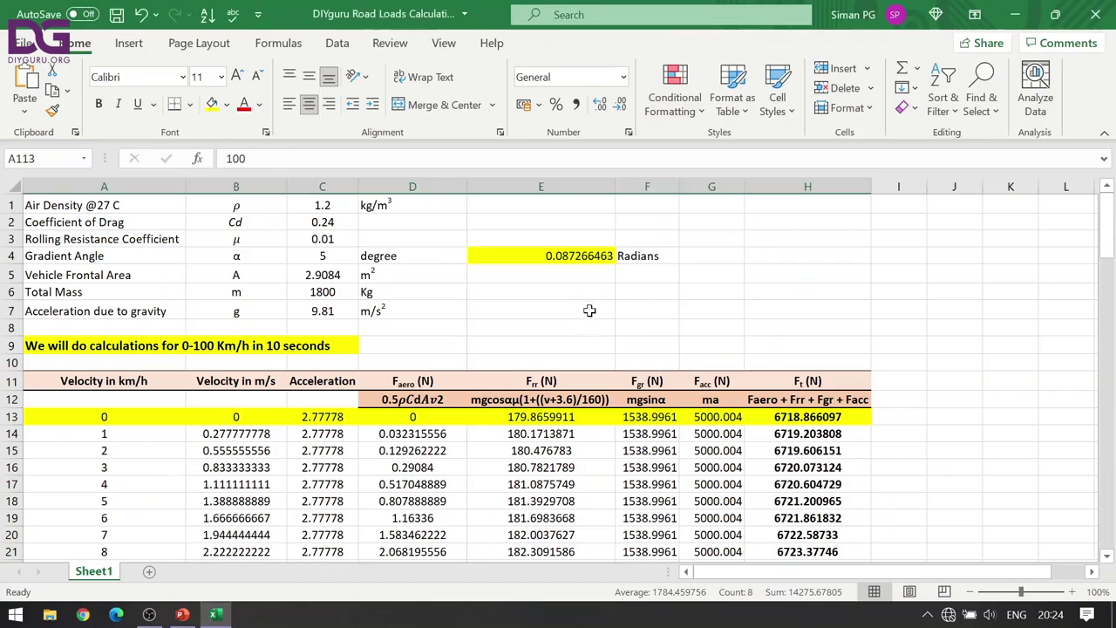
{"action": "key", "text": "alt+Tab"}
{"action": "key", "text": "alt+Tab"}
- Select the velocity values in A13:A113
{"action": "scroll", "coordinate": [503, 317], "scroll_direction": "down", "scroll_amount": 1}
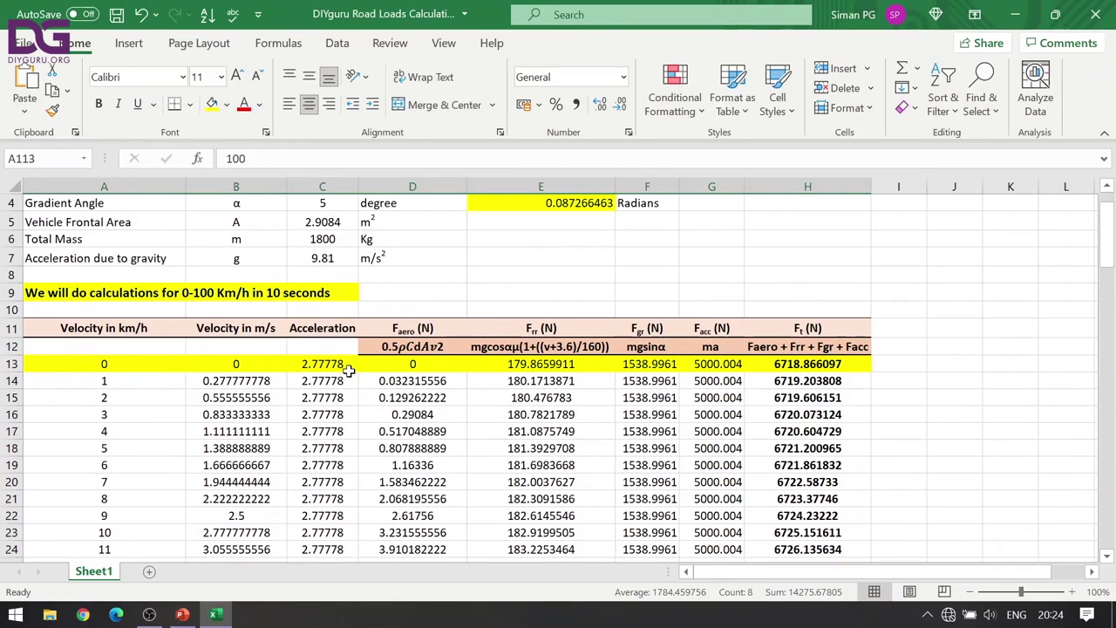
{"action": "scroll", "coordinate": [348, 371], "scroll_direction": "down", "scroll_amount": 1}
{"action": "scroll", "coordinate": [348, 367], "scroll_direction": "up", "scroll_amount": 1}
{"action": "left_click_drag", "start_coordinate": [137, 363], "coordinate": [110, 535]}
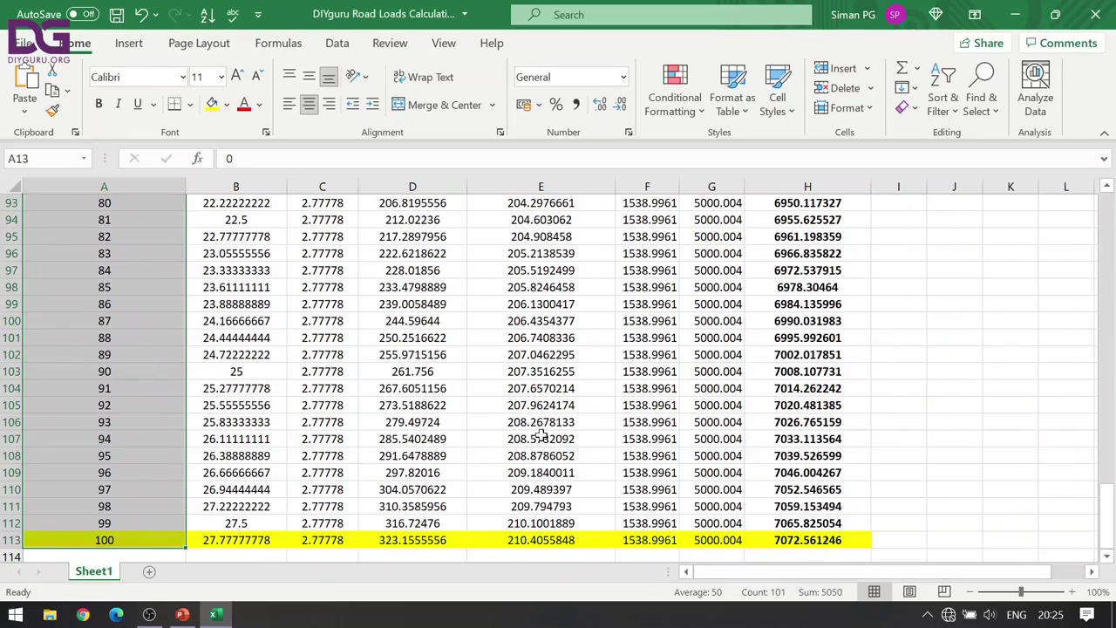
{"action": "scroll", "coordinate": [536, 436], "scroll_direction": "up", "scroll_amount": 20}
{"action": "scroll", "coordinate": [530, 408], "scroll_direction": "up", "scroll_amount": 3}
{"action": "scroll", "coordinate": [436, 348], "scroll_direction": "down", "scroll_amount": 4}
{"action": "scroll", "coordinate": [434, 328], "scroll_direction": "up", "scroll_amount": 2}
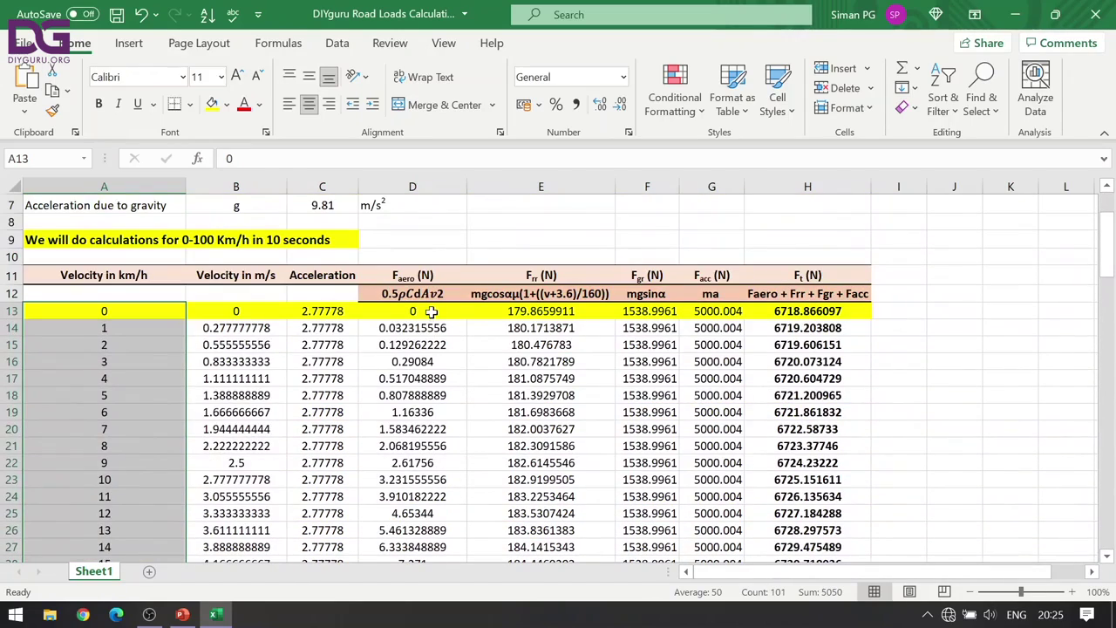
{"action": "left_click_drag", "start_coordinate": [130, 327], "coordinate": [441, 410]}
{"action": "left_click", "coordinate": [129, 324]}
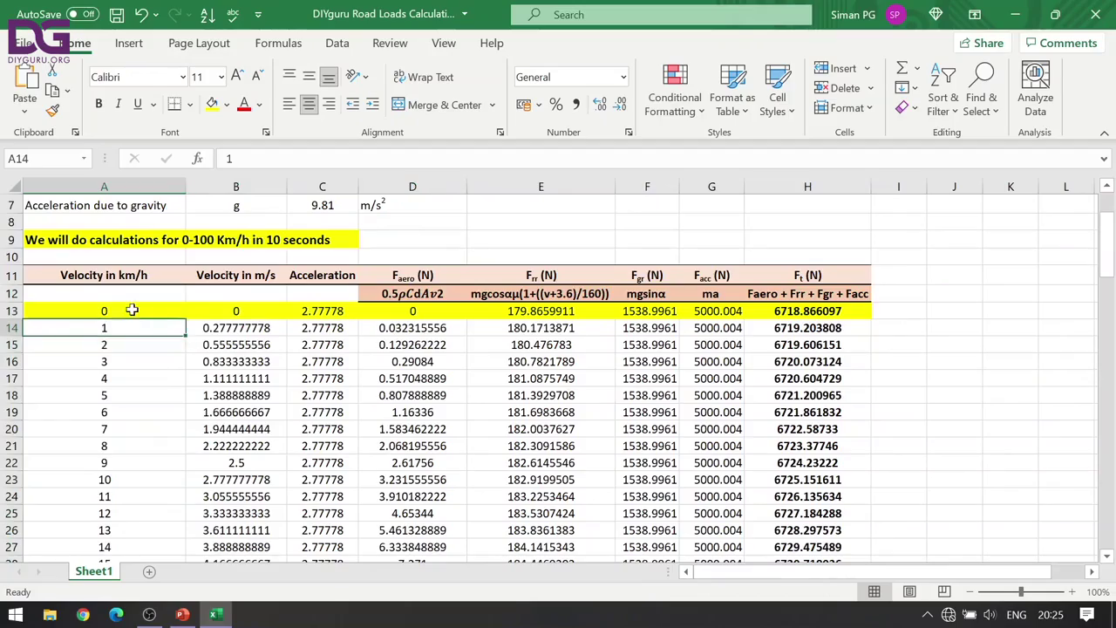
{"action": "left_click_drag", "start_coordinate": [132, 309], "coordinate": [131, 531]}
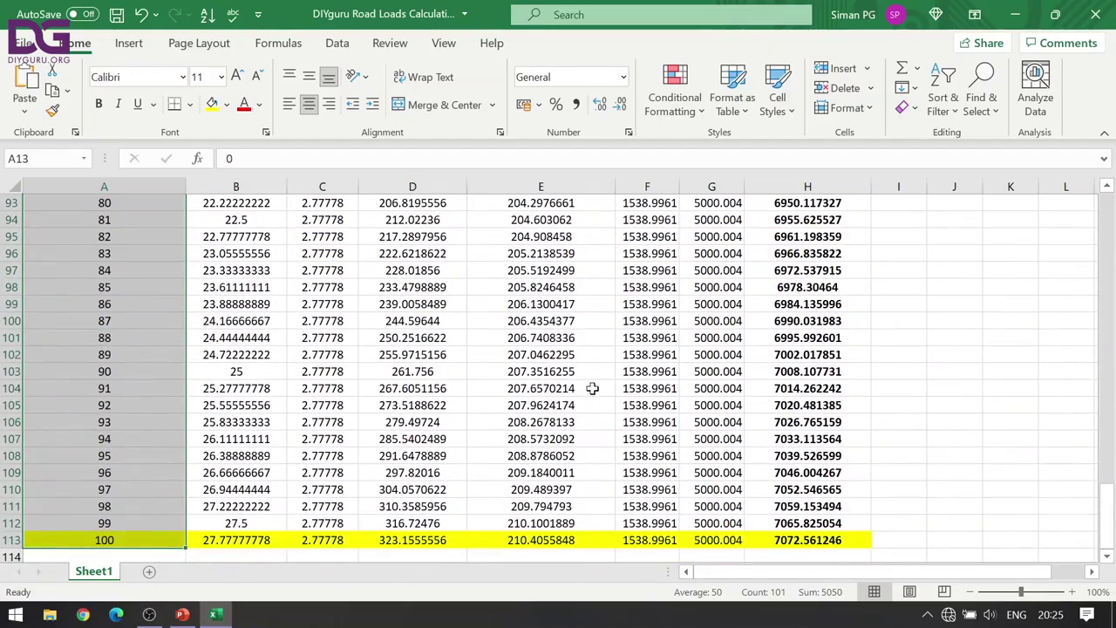
- Add the aero drag values D13:D113 to the selection with Ctrl
{"action": "scroll", "coordinate": [571, 388], "scroll_direction": "up", "scroll_amount": 20}
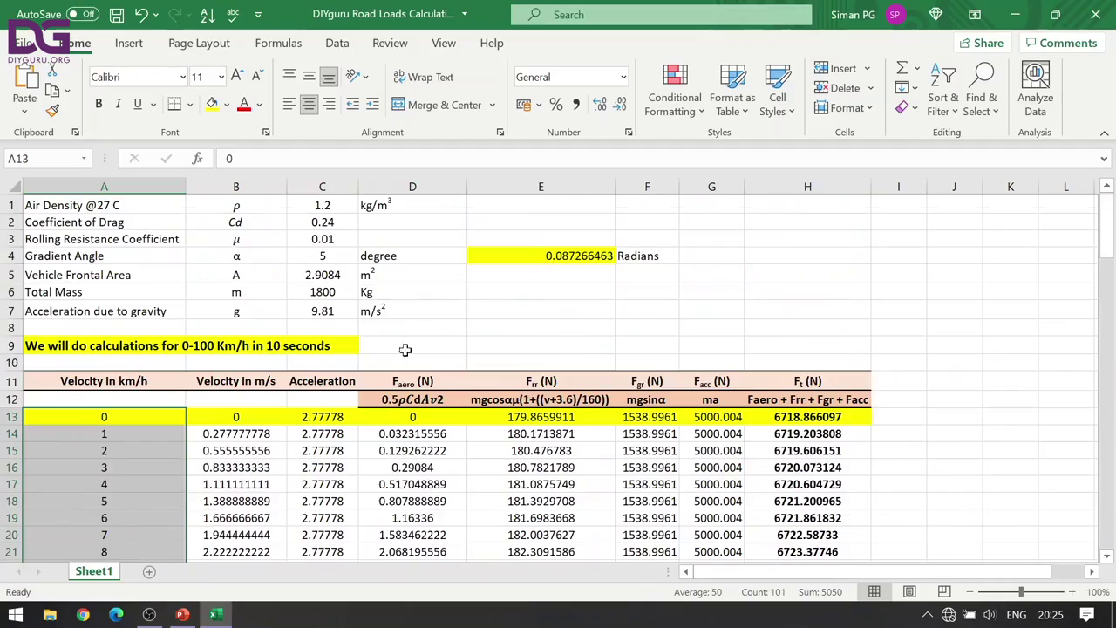
{"action": "scroll", "coordinate": [410, 349], "scroll_direction": "down", "scroll_amount": 3}
{"action": "scroll", "coordinate": [417, 315], "scroll_direction": "up", "scroll_amount": 1}
{"action": "left_click_drag", "start_coordinate": [412, 299], "coordinate": [410, 523]}
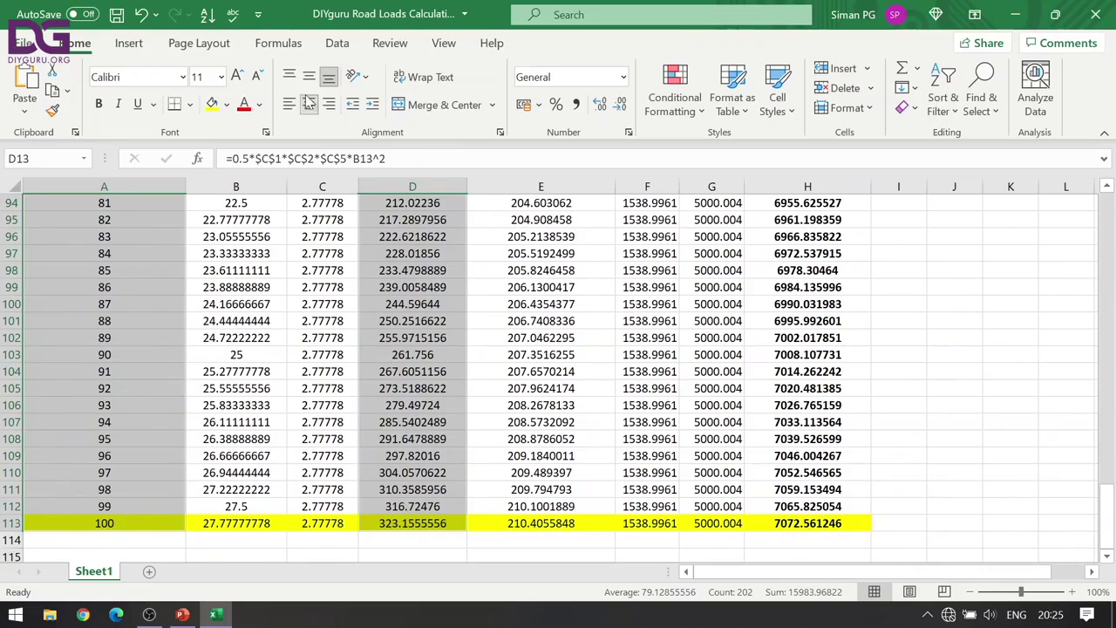
- Insert a Line chart of the selected speed and aero drag data from All Charts
{"action": "left_click", "coordinate": [148, 44]}
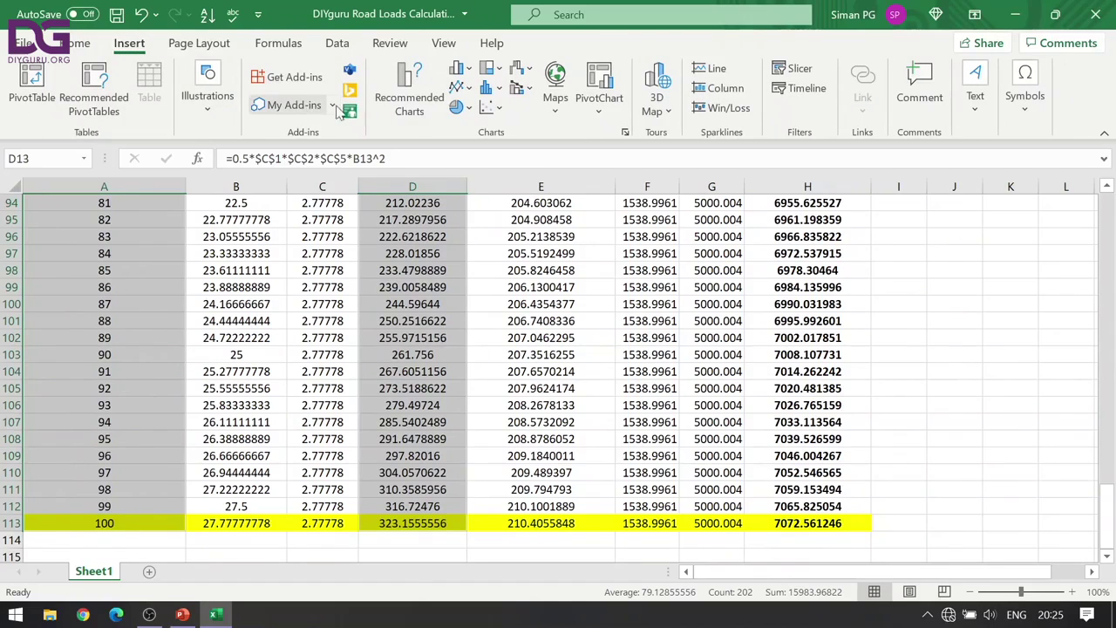
{"action": "left_click", "coordinate": [403, 102]}
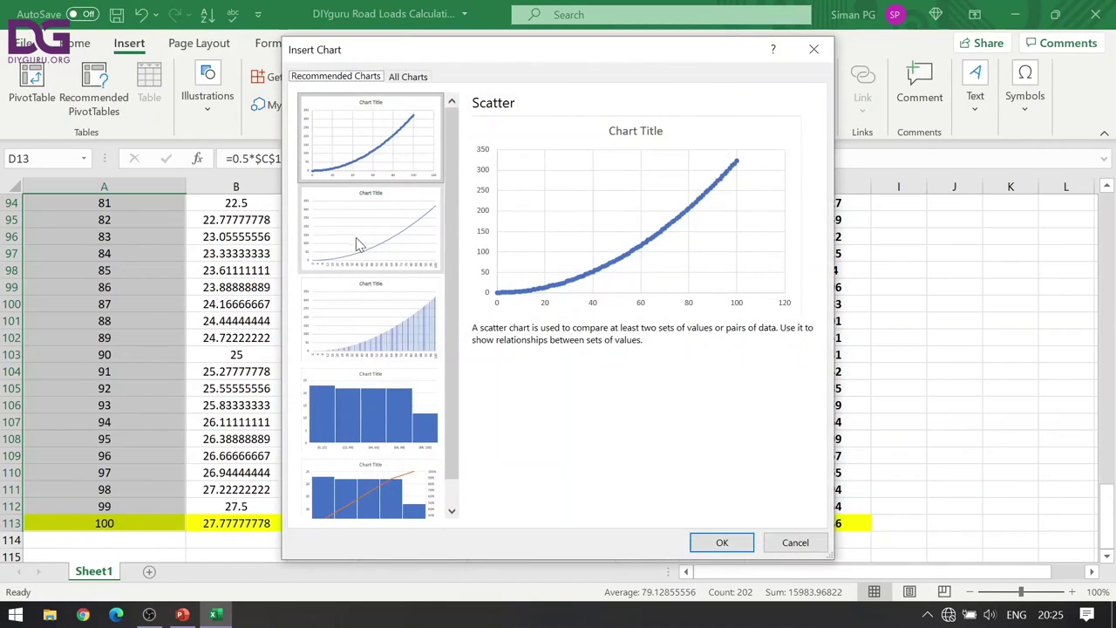
{"action": "left_click", "coordinate": [407, 77]}
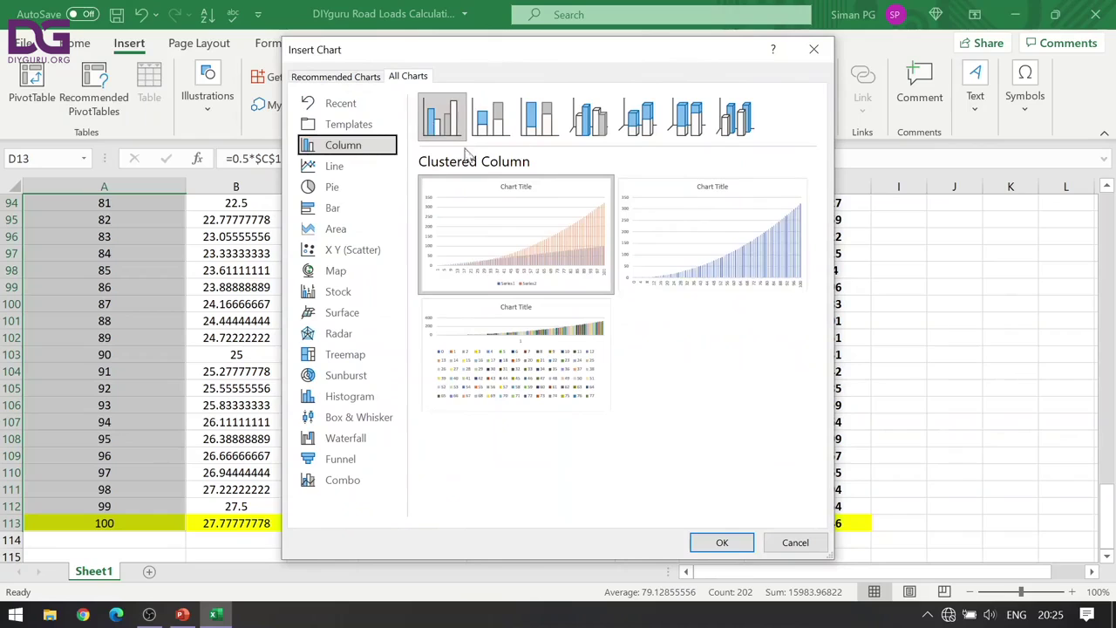
{"action": "left_click", "coordinate": [349, 169]}
{"action": "mouse_move", "coordinate": [568, 217]}
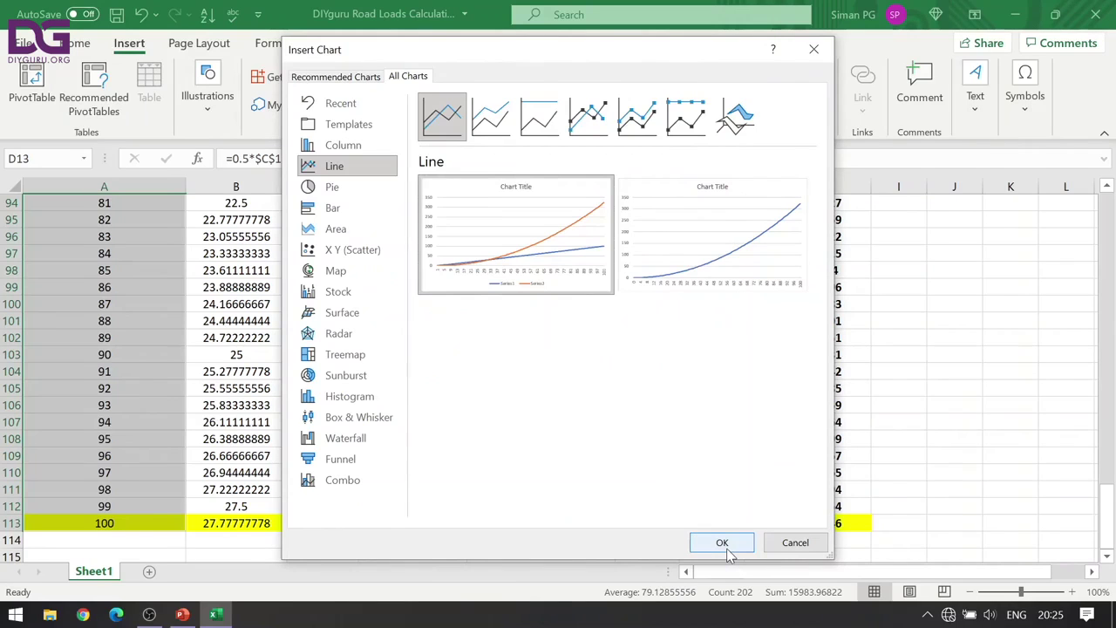
{"action": "mouse_move", "coordinate": [743, 255]}
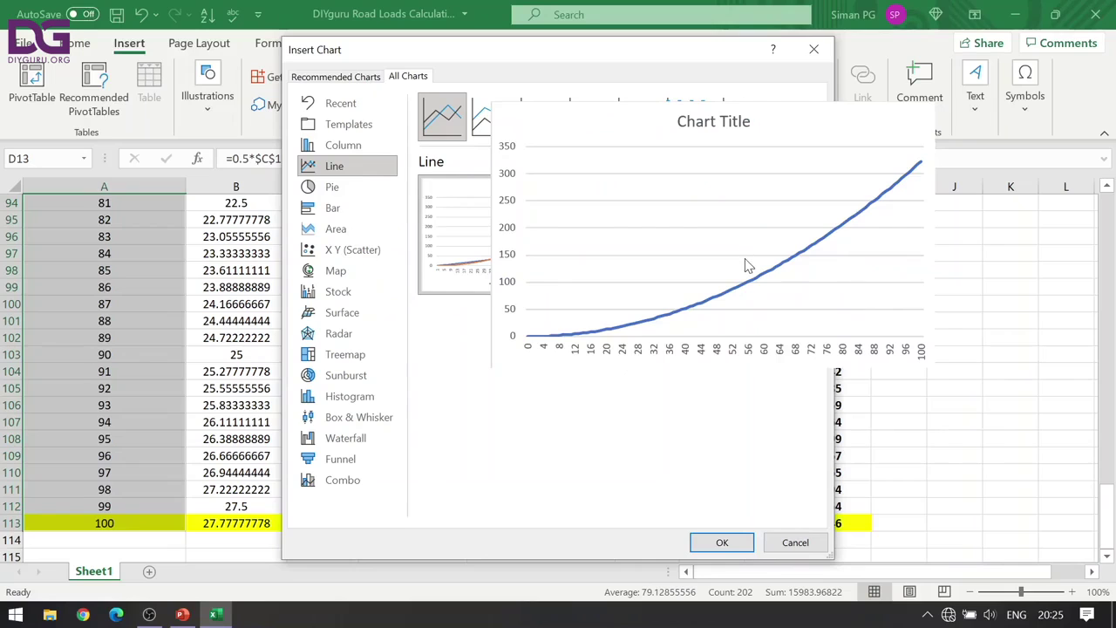
{"action": "left_click", "coordinate": [718, 542]}
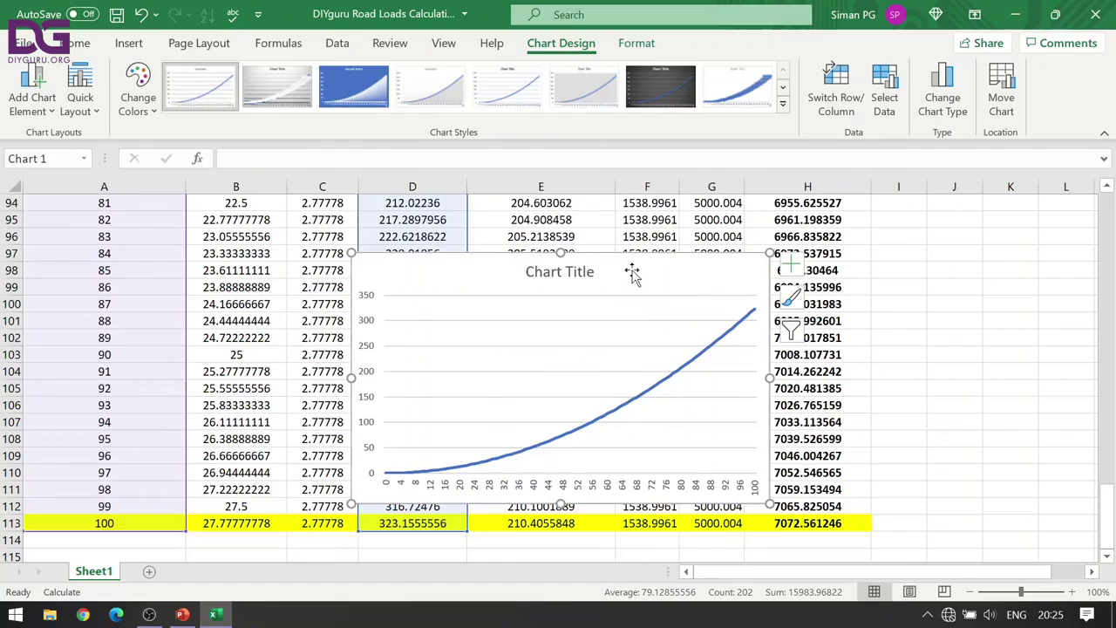
- Delete the drag-only chart and add rolling resistance values E13:E113 to the selection
{"action": "key", "text": "Delete"}
{"action": "scroll", "coordinate": [558, 349], "scroll_direction": "up", "scroll_amount": 20}
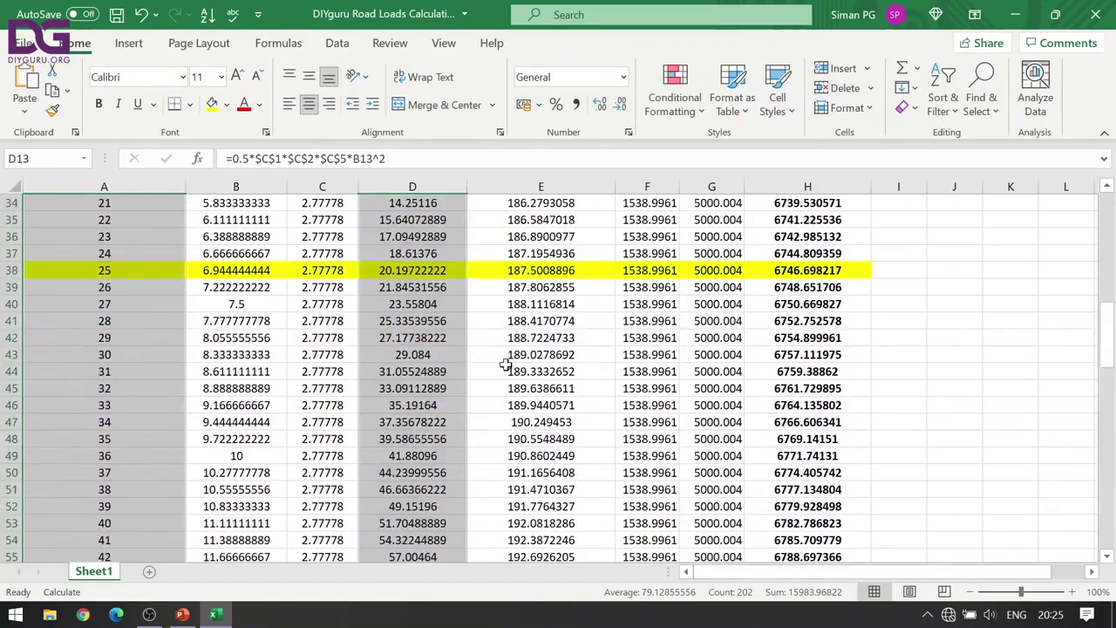
{"action": "scroll", "coordinate": [536, 328], "scroll_direction": "down", "scroll_amount": 3}
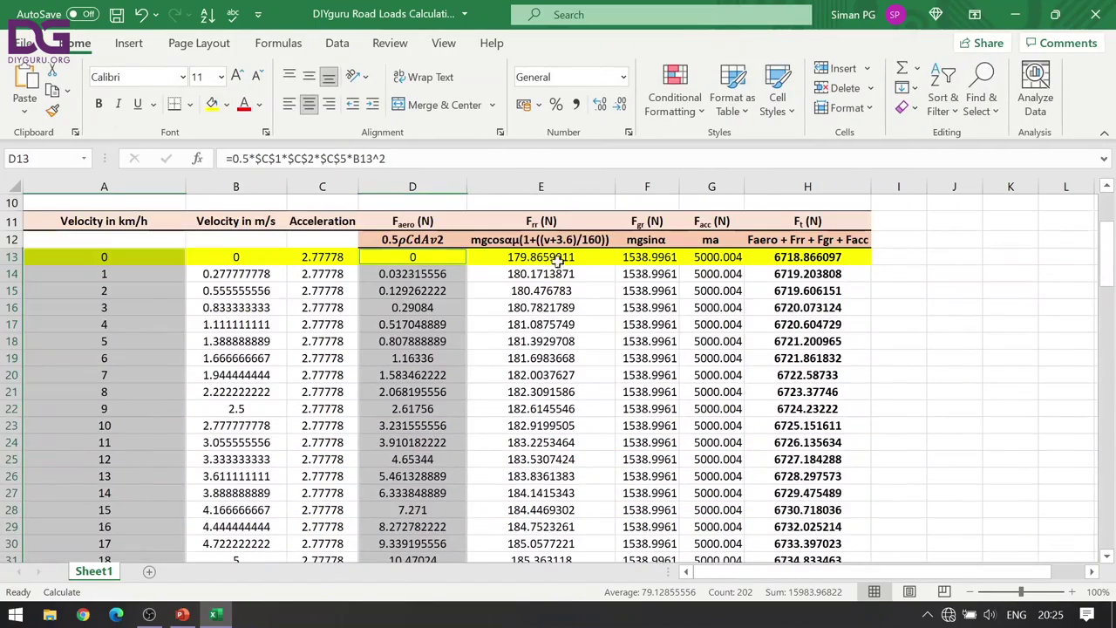
{"action": "left_click_drag", "start_coordinate": [560, 258], "coordinate": [523, 219]}
{"action": "scroll", "coordinate": [543, 387], "scroll_direction": "up", "scroll_amount": 6}
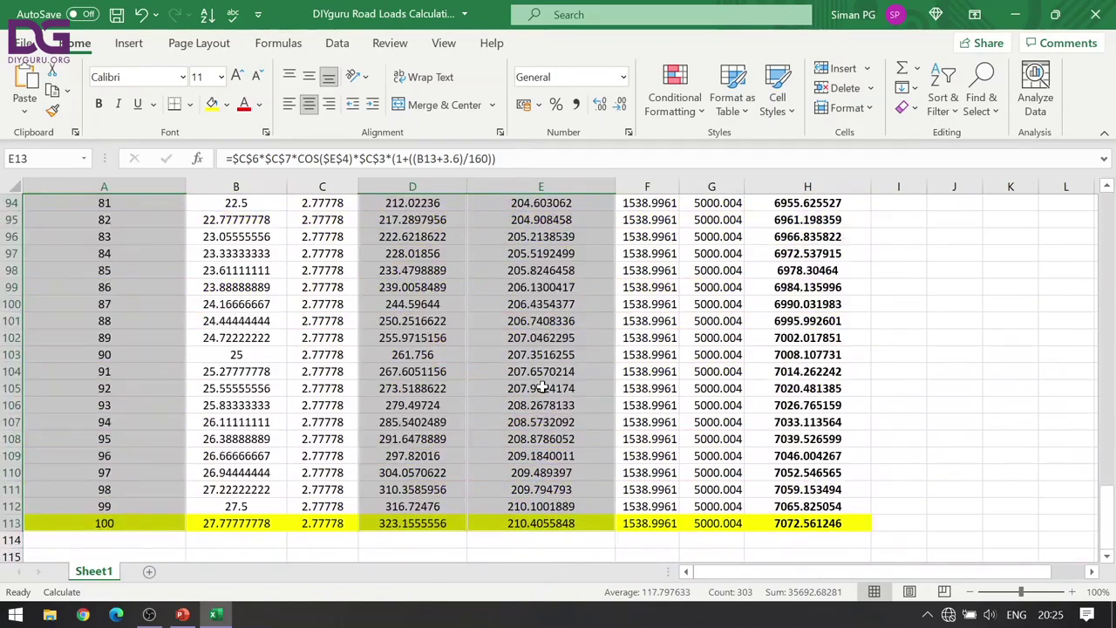
{"action": "scroll", "coordinate": [543, 387], "scroll_direction": "up", "scroll_amount": 7}
- Insert a 2-D line chart and delete its extra Series1 velocity line
{"action": "left_click", "coordinate": [128, 44]}
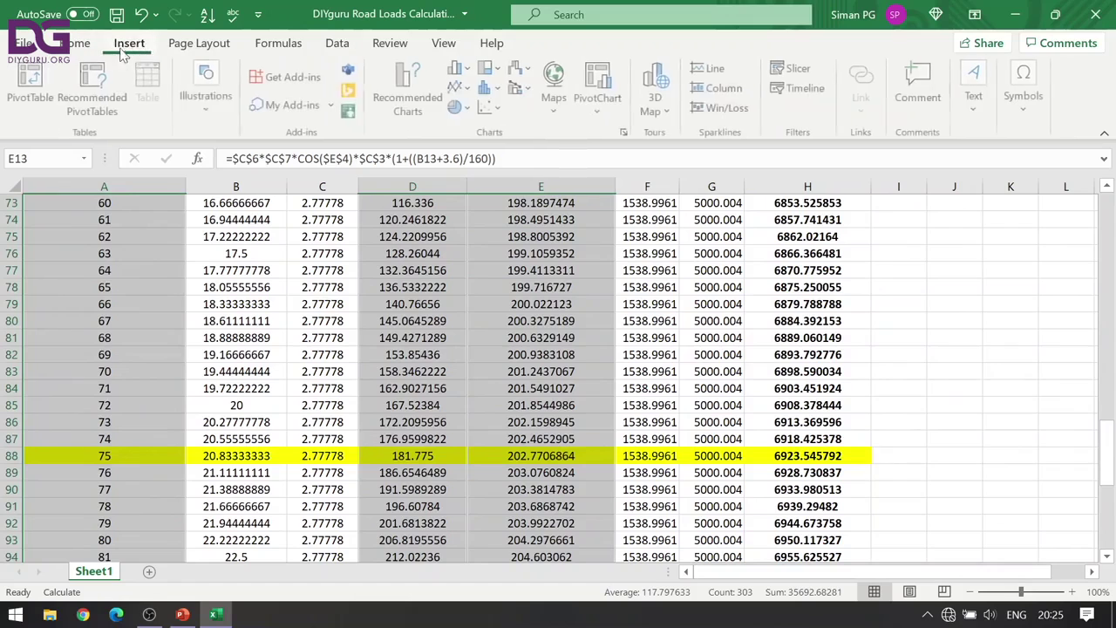
{"action": "left_click", "coordinate": [459, 87]}
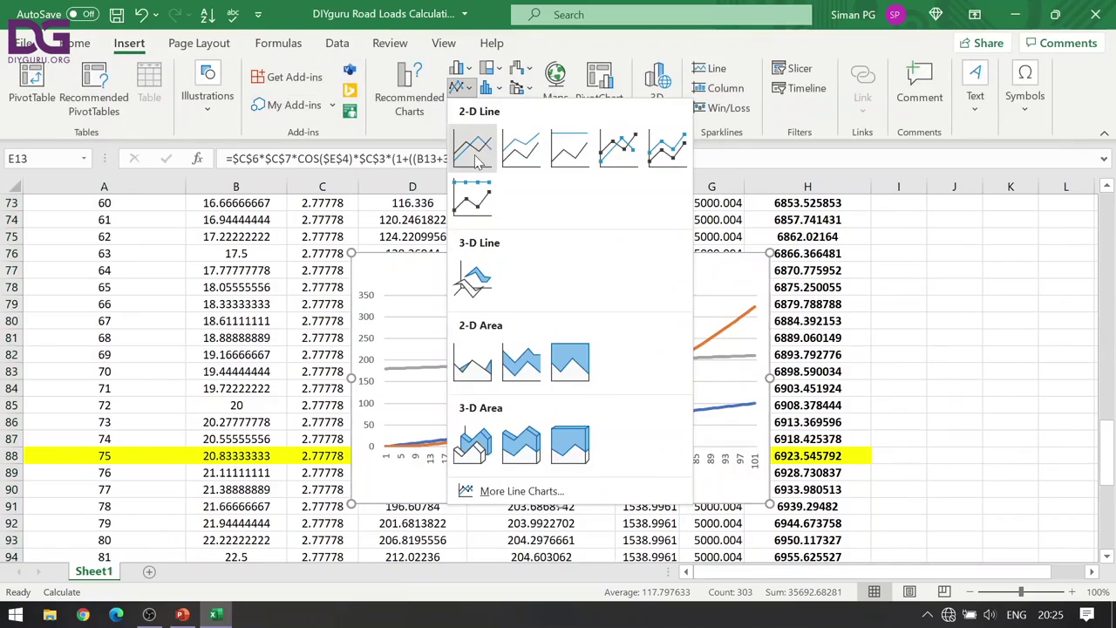
{"action": "left_click", "coordinate": [477, 154]}
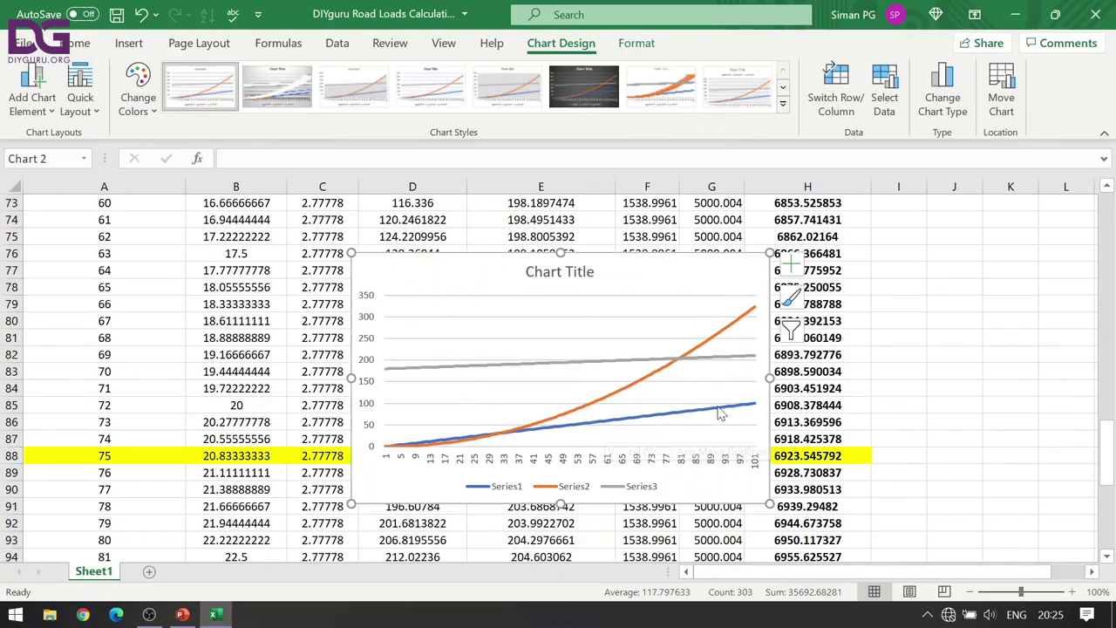
{"action": "left_click", "coordinate": [569, 360]}
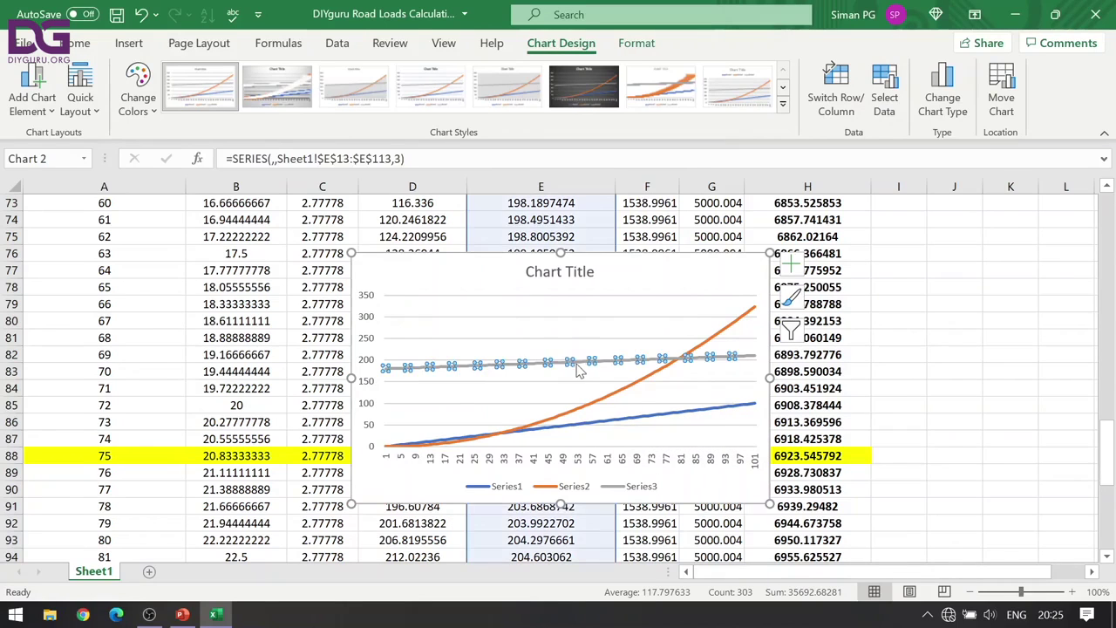
{"action": "key", "text": "Delete"}
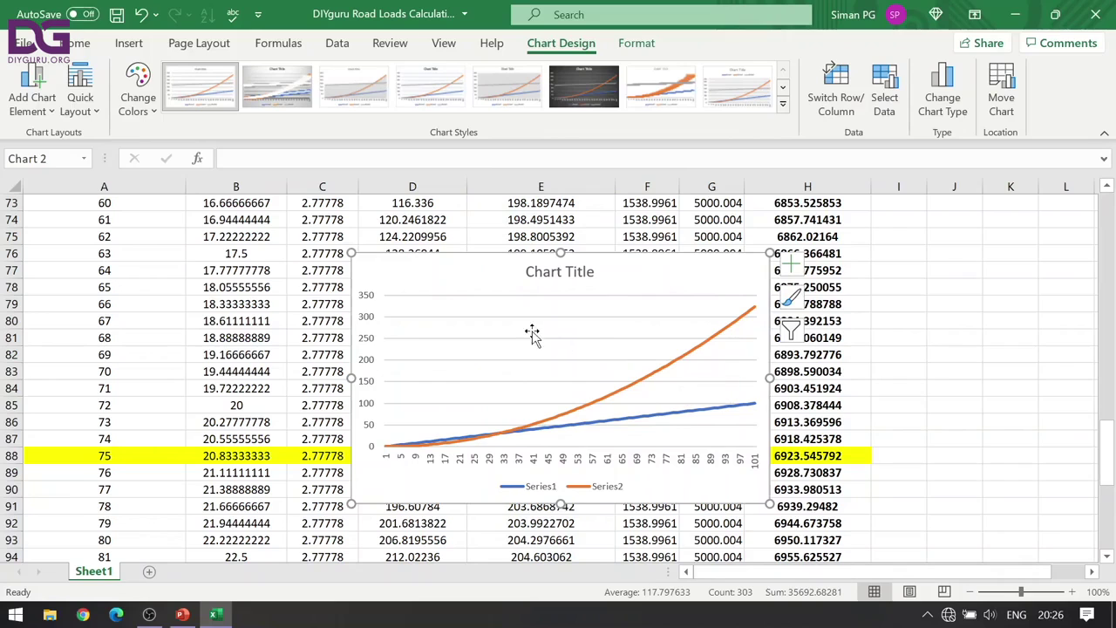
{"action": "left_click_drag", "start_coordinate": [622, 266], "coordinate": [837, 299]}
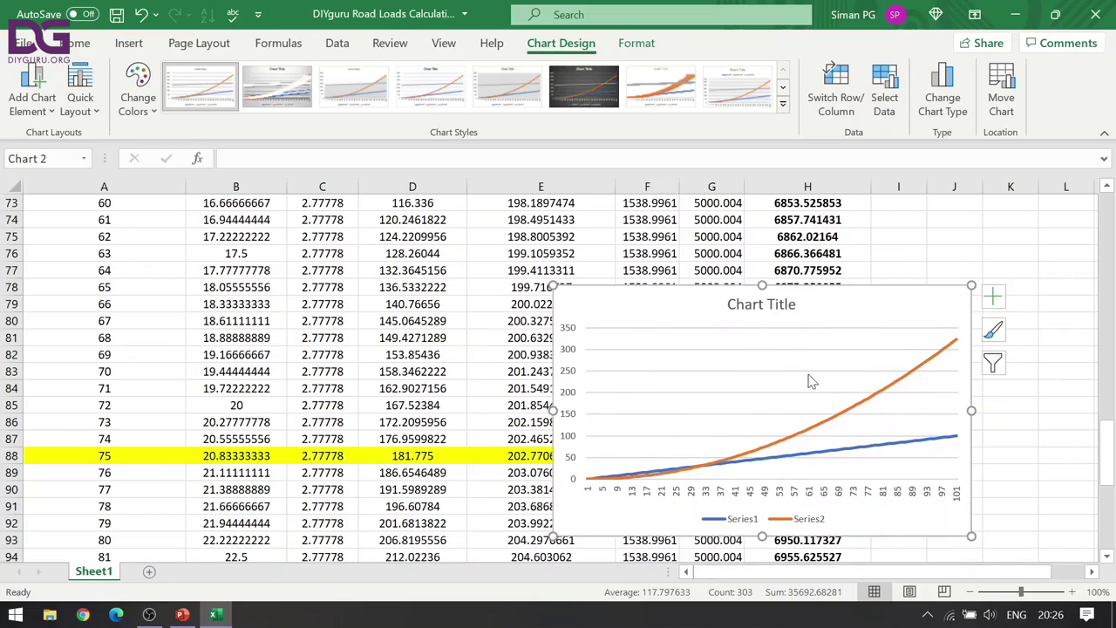
{"action": "key", "text": "ctrl+z"}
{"action": "key", "text": "ctrl+z"}
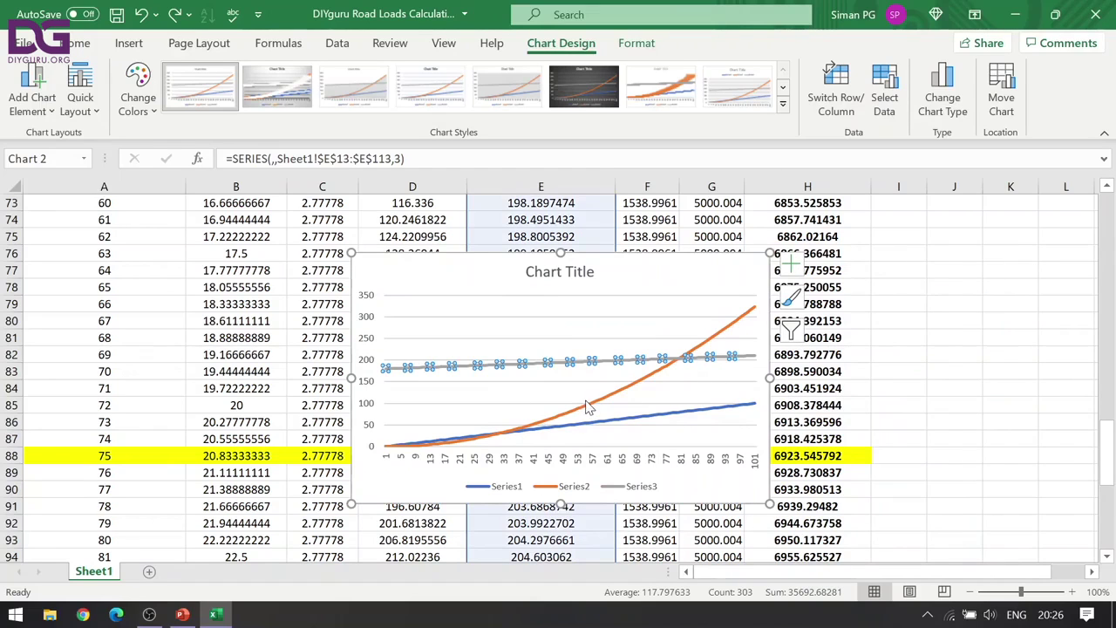
{"action": "left_click", "coordinate": [610, 425]}
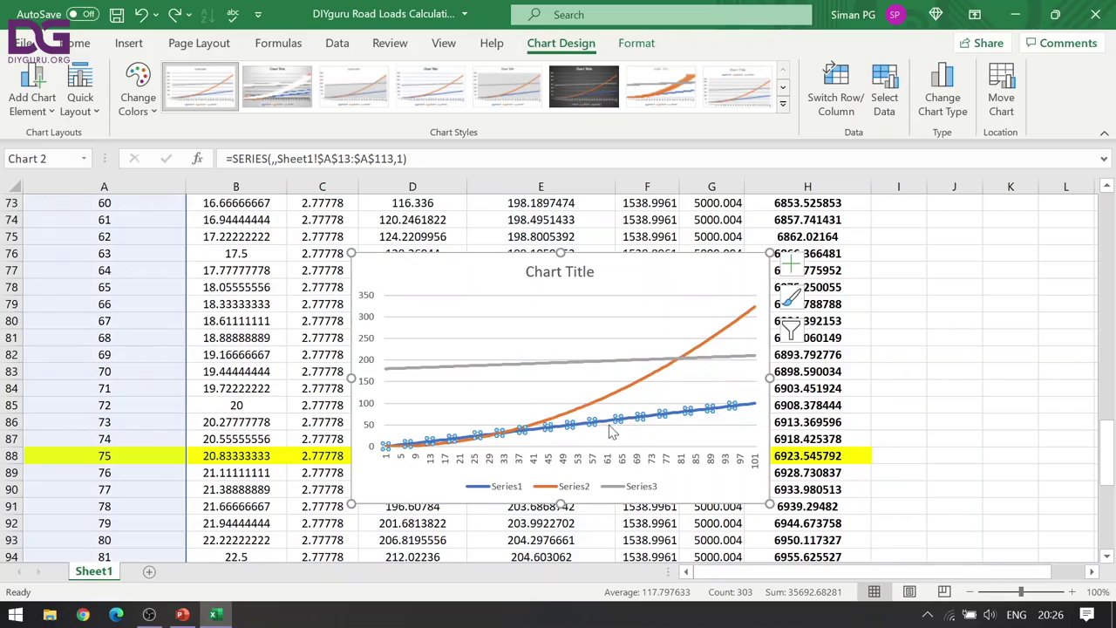
{"action": "key", "text": "Delete"}
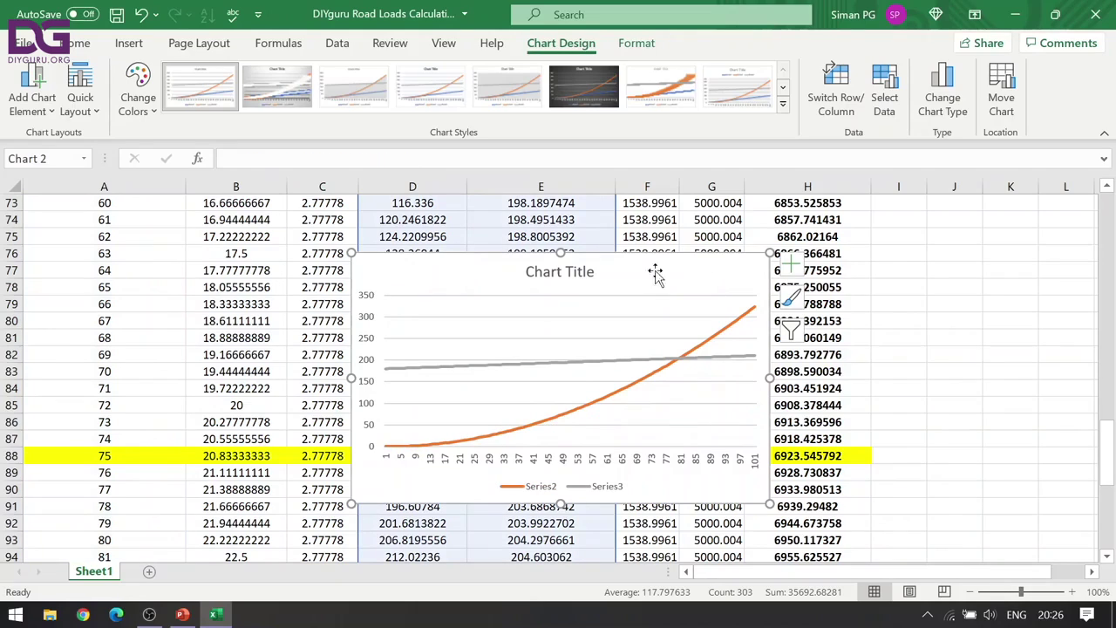
{"action": "left_click_drag", "start_coordinate": [636, 274], "coordinate": [792, 267]}
- Move the chart higher up the sheet, then undo back to no chart
{"action": "scroll", "coordinate": [338, 319], "scroll_direction": "up", "scroll_amount": 7}
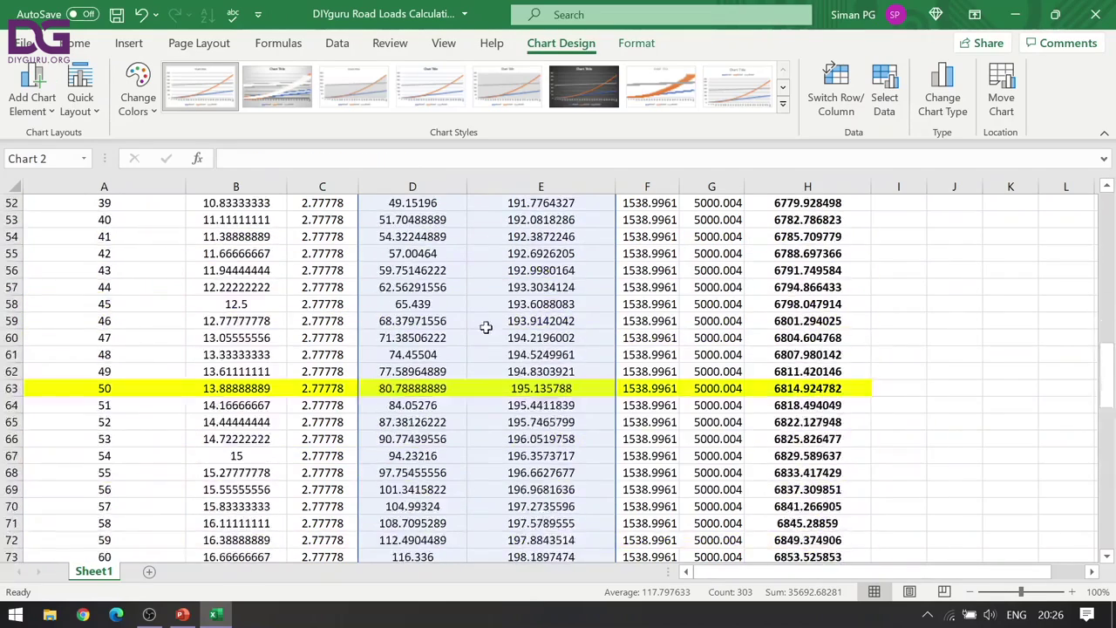
{"action": "scroll", "coordinate": [742, 379], "scroll_direction": "down", "scroll_amount": 5}
{"action": "left_click", "coordinate": [739, 365]}
{"action": "left_click_drag", "start_coordinate": [778, 342], "coordinate": [804, 218]}
{"action": "scroll", "coordinate": [803, 219], "scroll_direction": "up", "scroll_amount": 5}
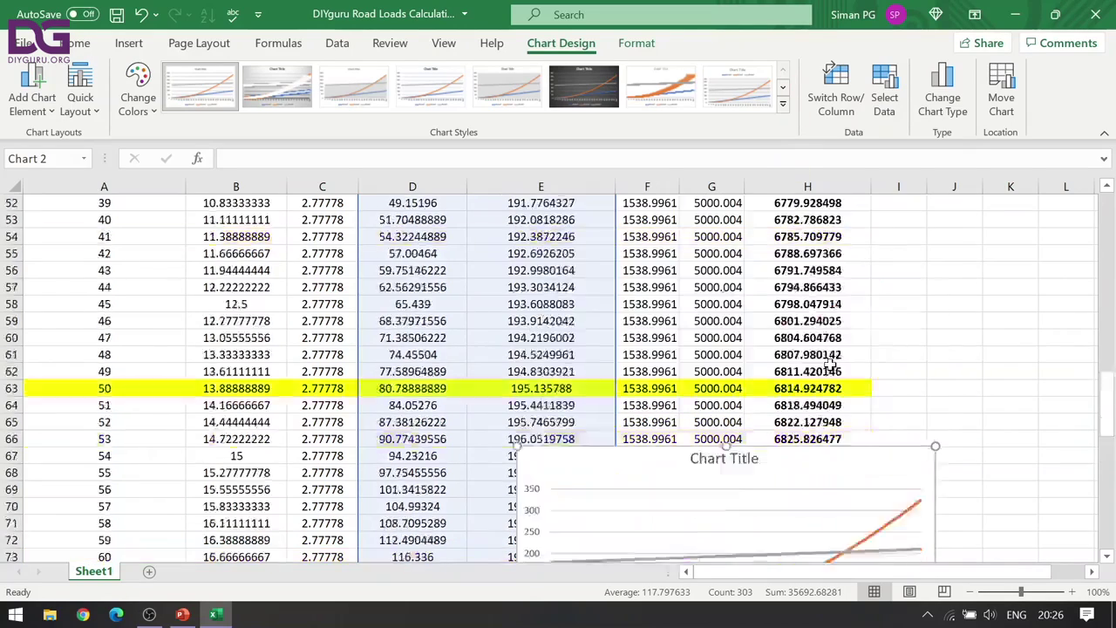
{"action": "scroll", "coordinate": [810, 448], "scroll_direction": "down", "scroll_amount": 1}
{"action": "left_click_drag", "start_coordinate": [810, 423], "coordinate": [826, 263]}
{"action": "key", "text": "ctrl+z"}
{"action": "scroll", "coordinate": [889, 262], "scroll_direction": "up", "scroll_amount": 18}
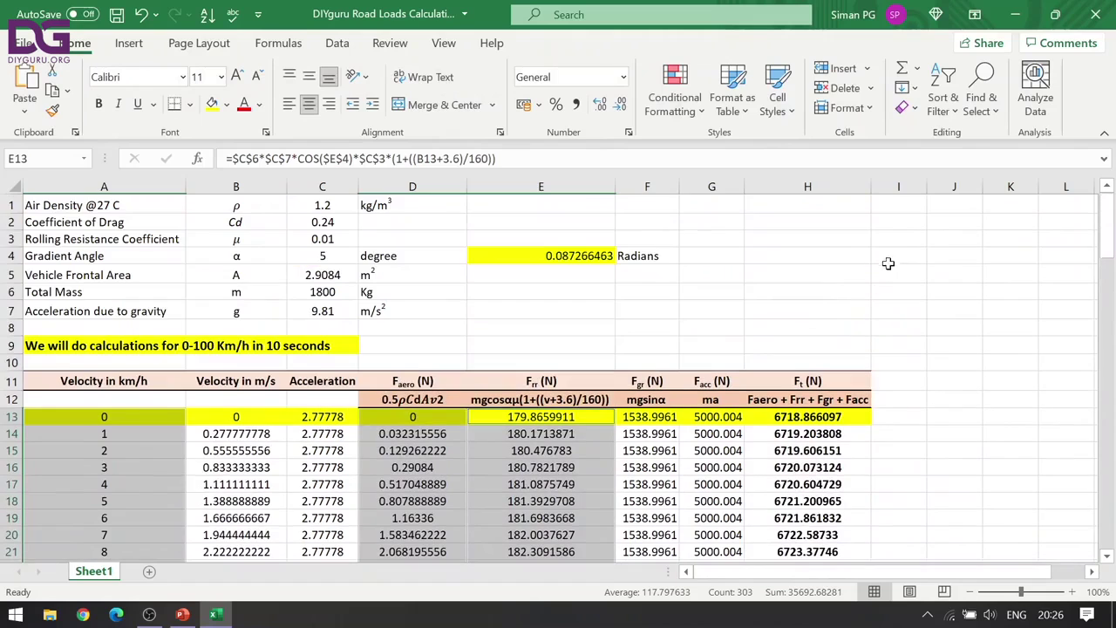
{"action": "left_click", "coordinate": [697, 234]}
{"action": "key", "text": "ctrl+y"}
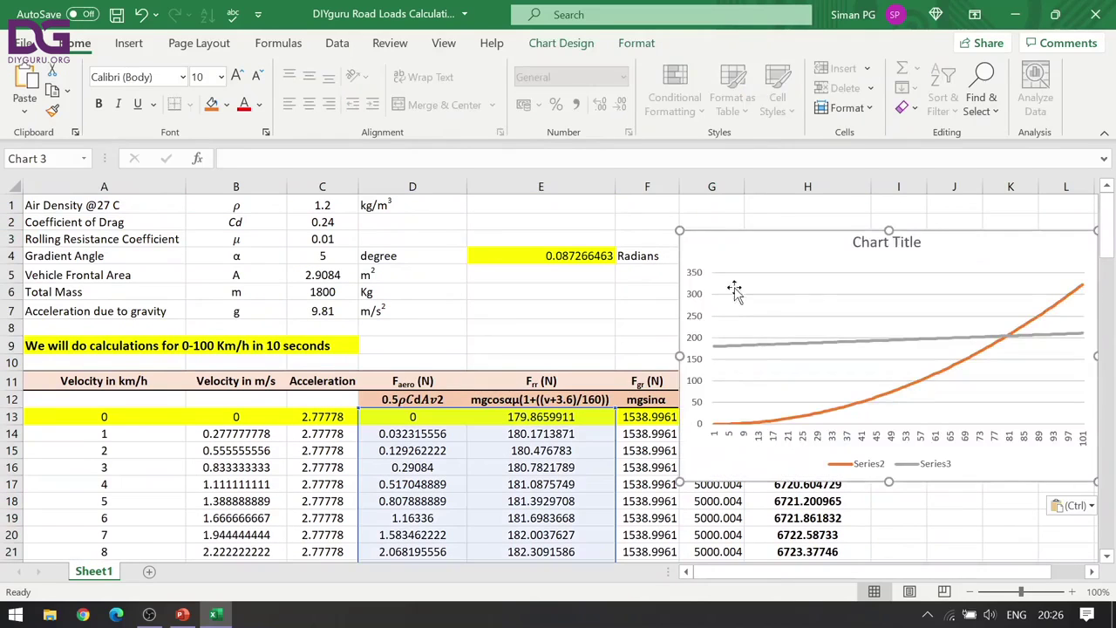
{"action": "left_click_drag", "start_coordinate": [800, 290], "coordinate": [690, 276]}
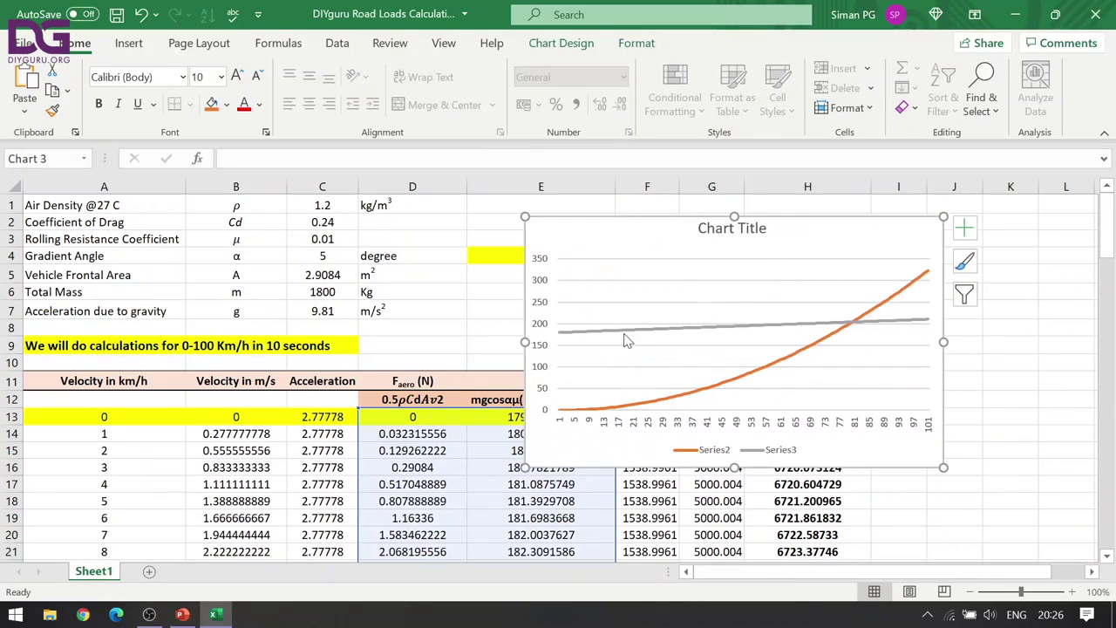
{"action": "mouse_move", "coordinate": [624, 339]}
{"action": "key", "text": "Delete"}
{"action": "scroll", "coordinate": [734, 258], "scroll_direction": "down", "scroll_amount": 3}
{"action": "scroll", "coordinate": [730, 312], "scroll_direction": "up", "scroll_amount": 3}
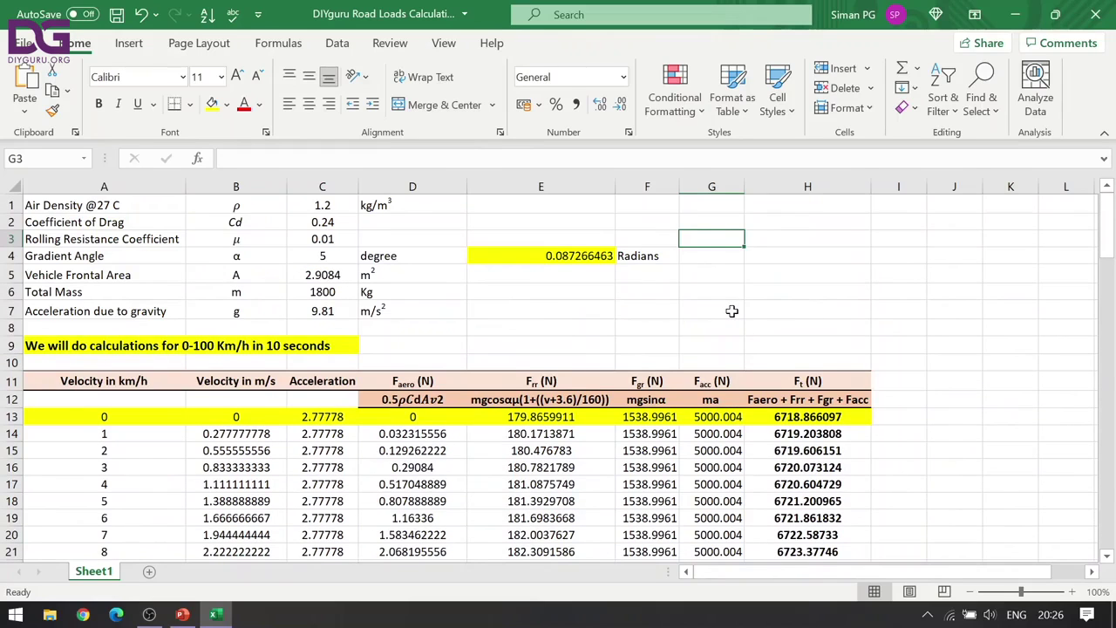